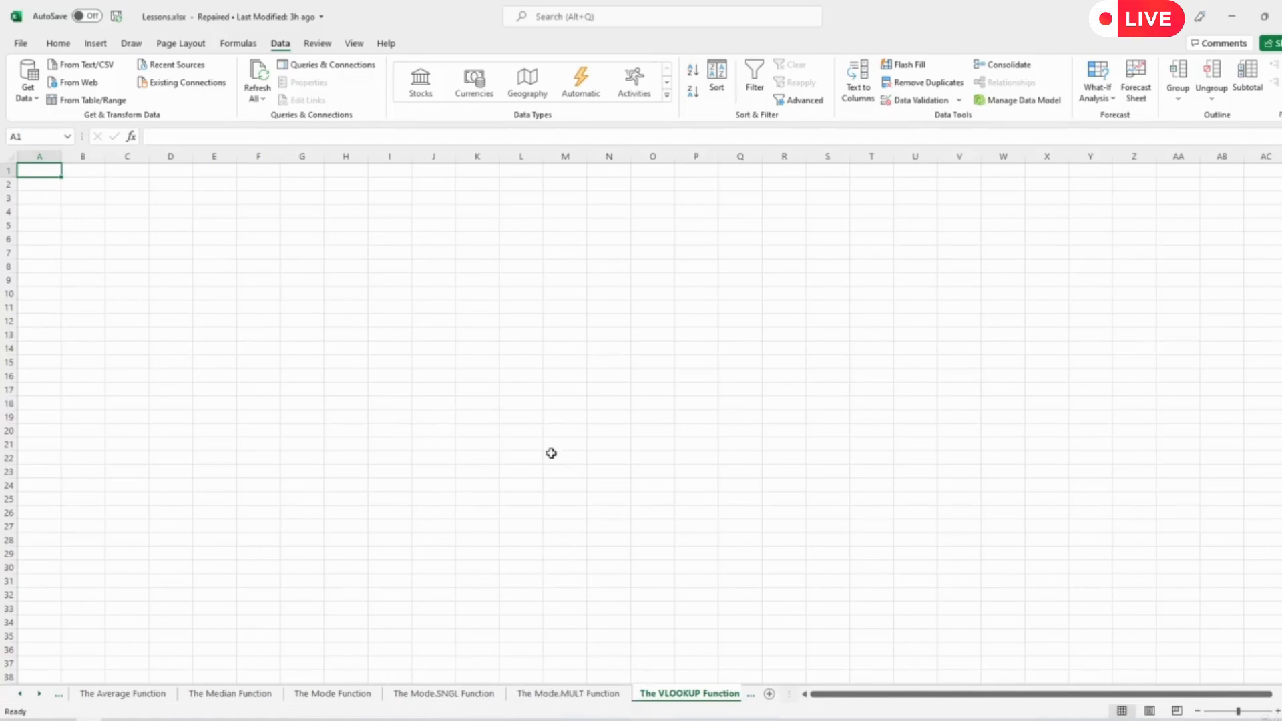
# - Look at the worked data on The Mode.MULT Function sheet, selecting cell A10, and return to The VLOOKUP Function sheet
pyautogui.click(593, 698)
pyautogui.click(53, 293)
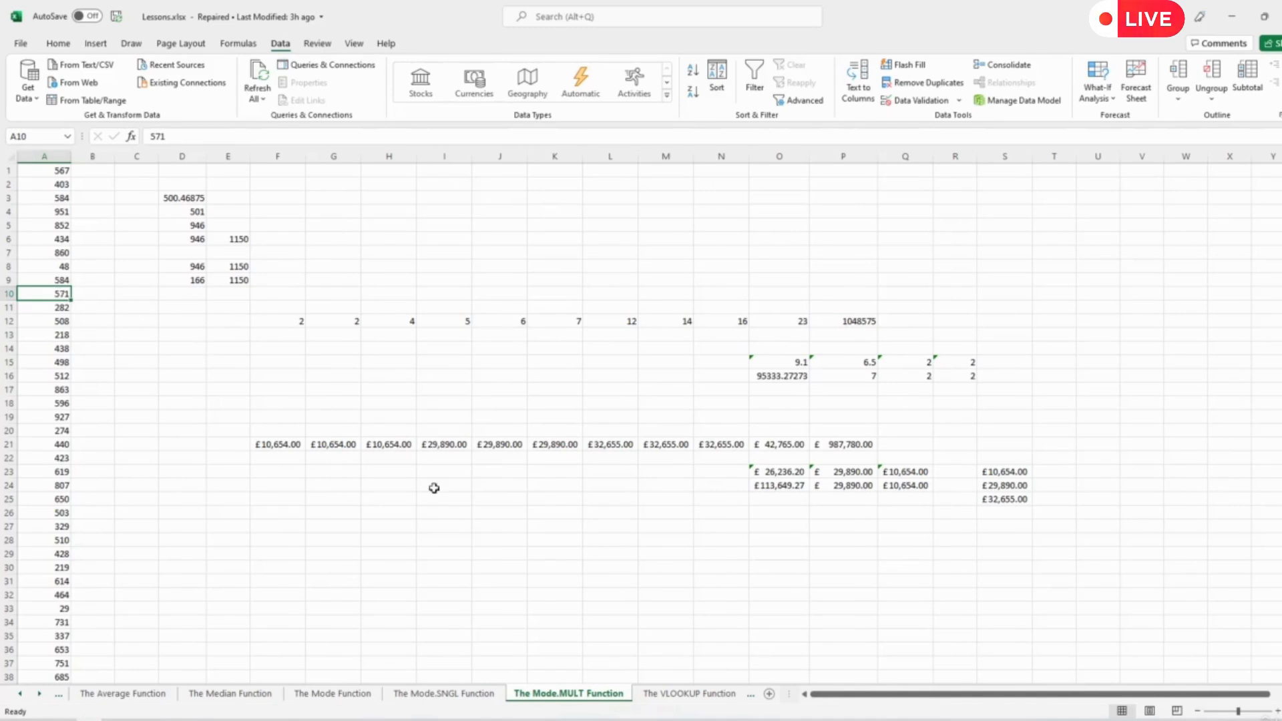
pyautogui.click(695, 695)
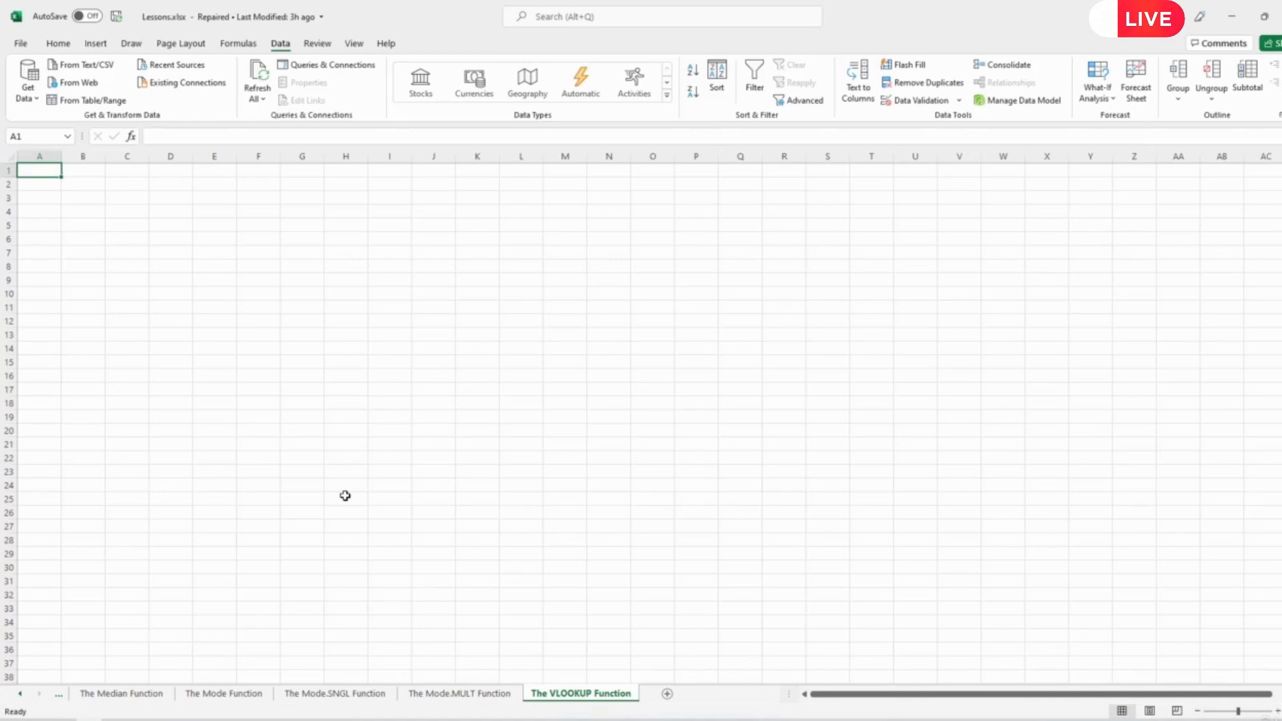
# - Look back through the earlier lesson sheets, including Legacy Import Wizard, Importing CSVs, Images and 3D Formulae, as far as The SUM function
pyautogui.click(60, 695)
pyautogui.click(60, 696)
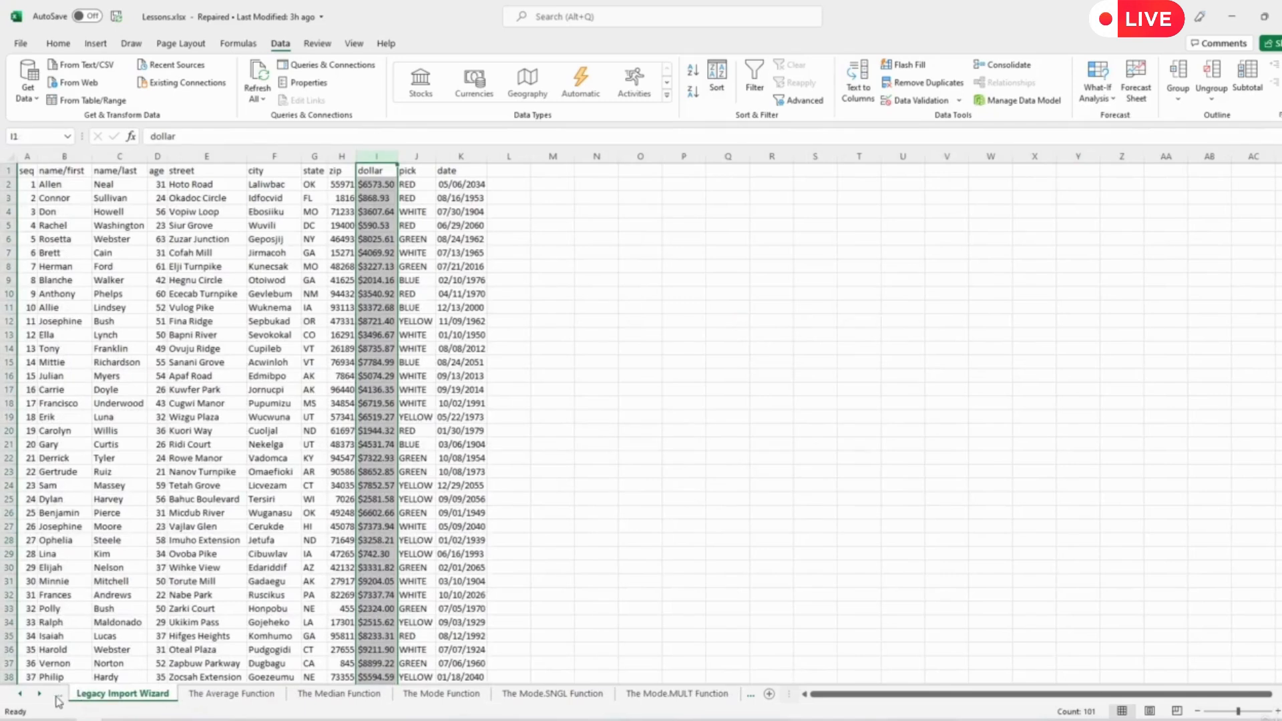
pyautogui.click(59, 697)
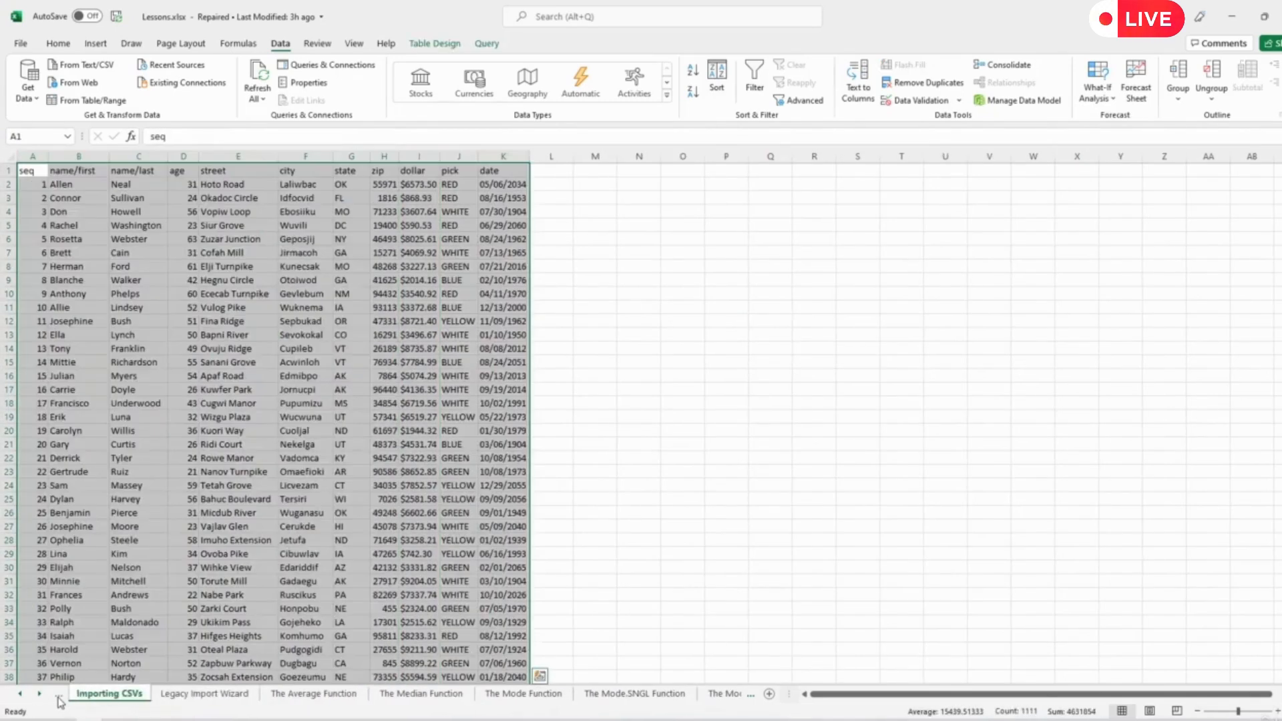
pyautogui.click(59, 698)
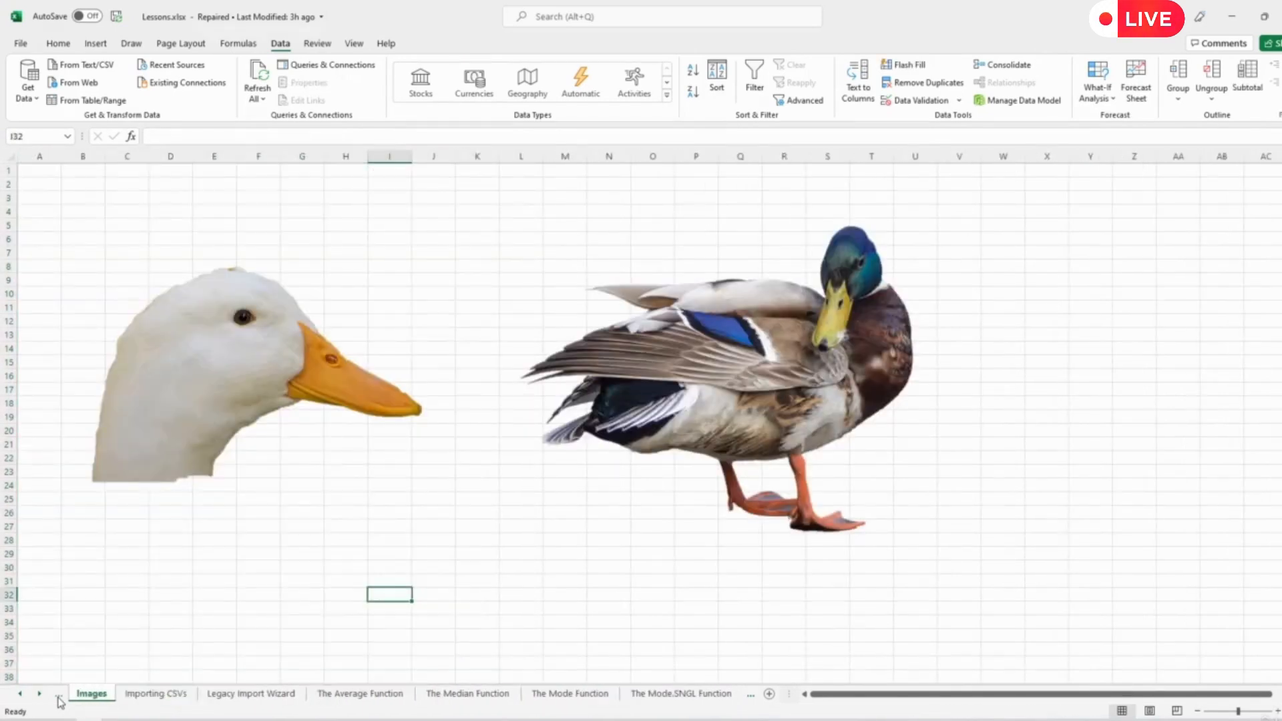
pyautogui.click(59, 698)
pyautogui.click(59, 698)
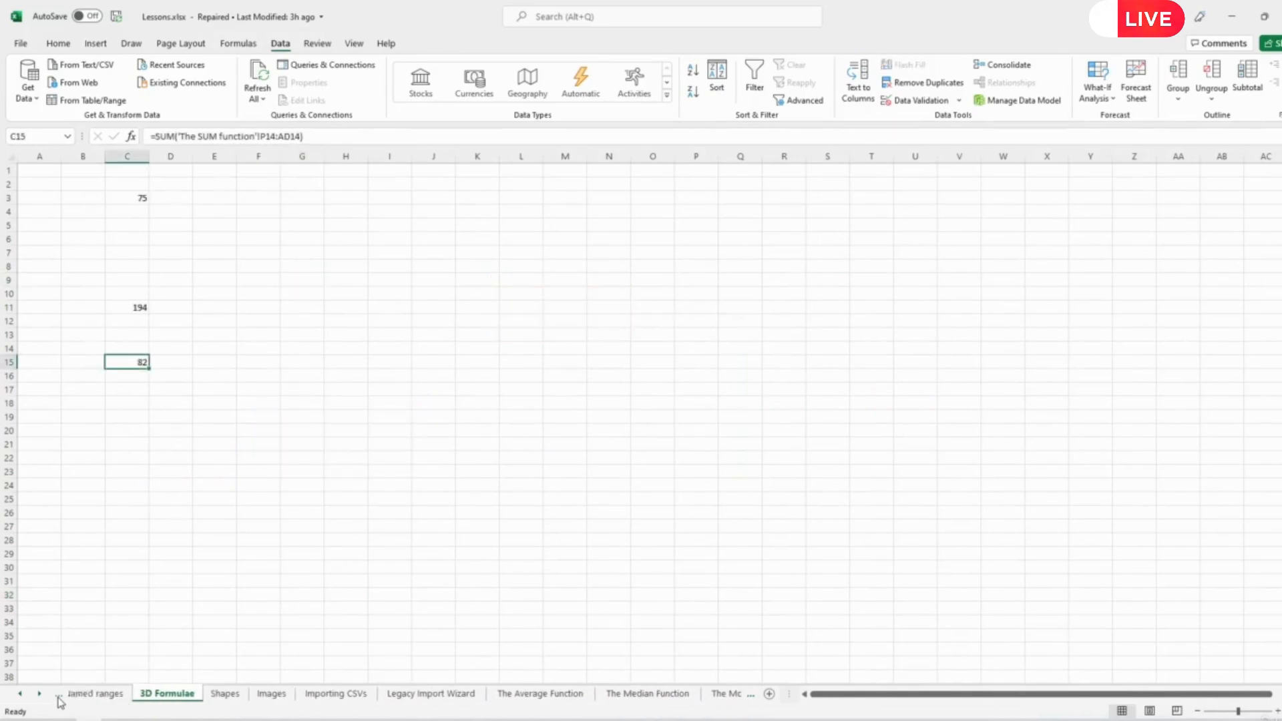
pyautogui.click(58, 698)
pyautogui.click(58, 697)
# - Browse the sheet names back to the first and forward to the last, and view The Mode.SNGL Function sheet
pyautogui.click(21, 695)
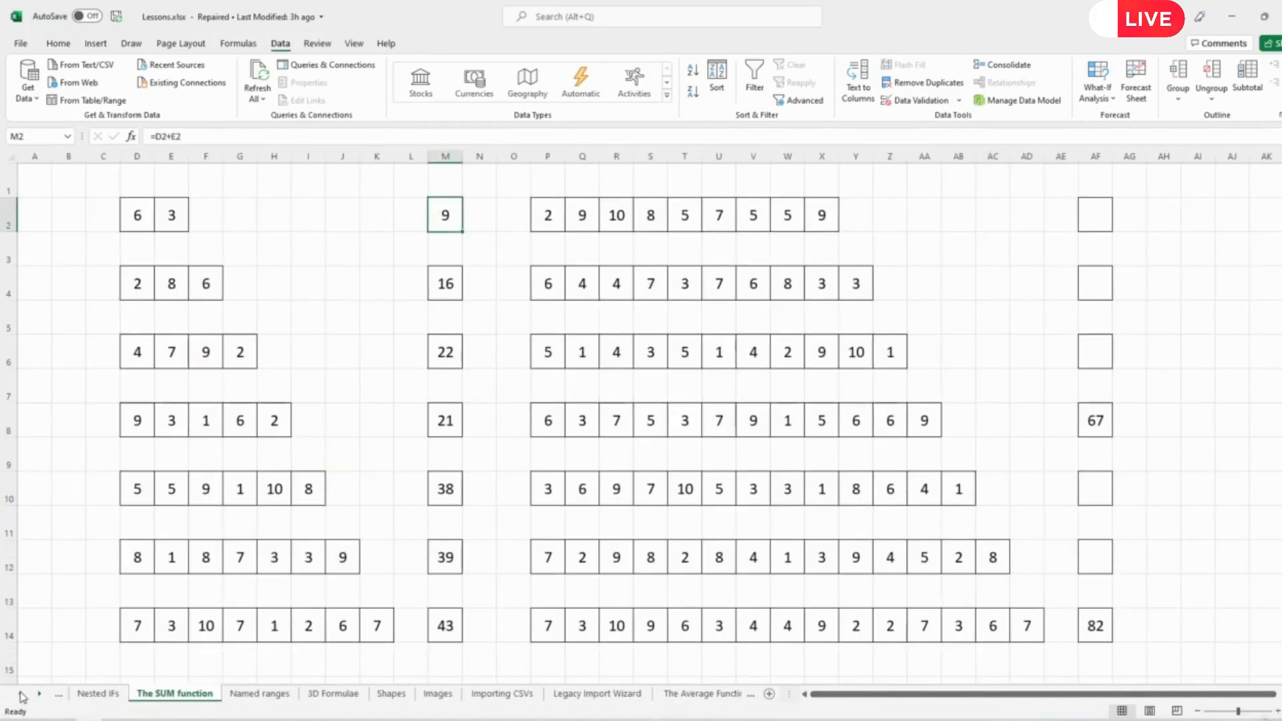
pyautogui.click(21, 694)
pyautogui.click(21, 694)
pyautogui.click(21, 694)
pyautogui.click(21, 694)
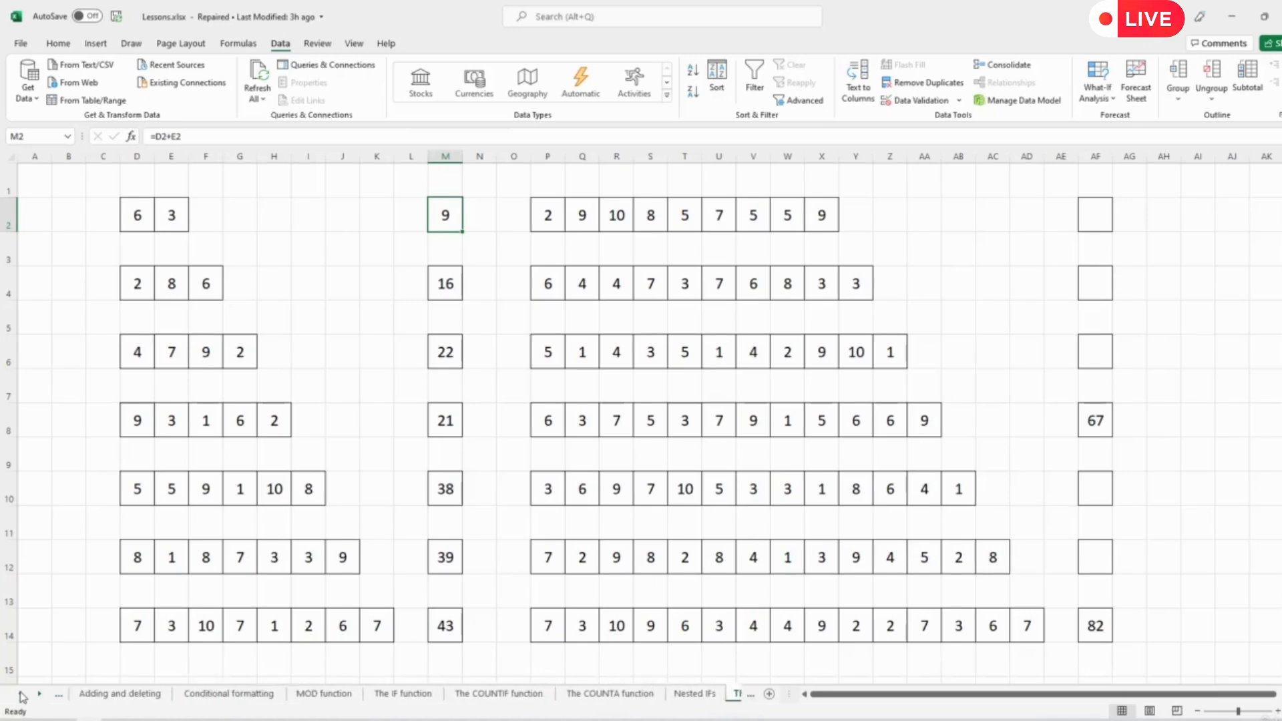
pyautogui.click(20, 694)
pyautogui.click(20, 695)
pyautogui.click(21, 694)
pyautogui.click(21, 694)
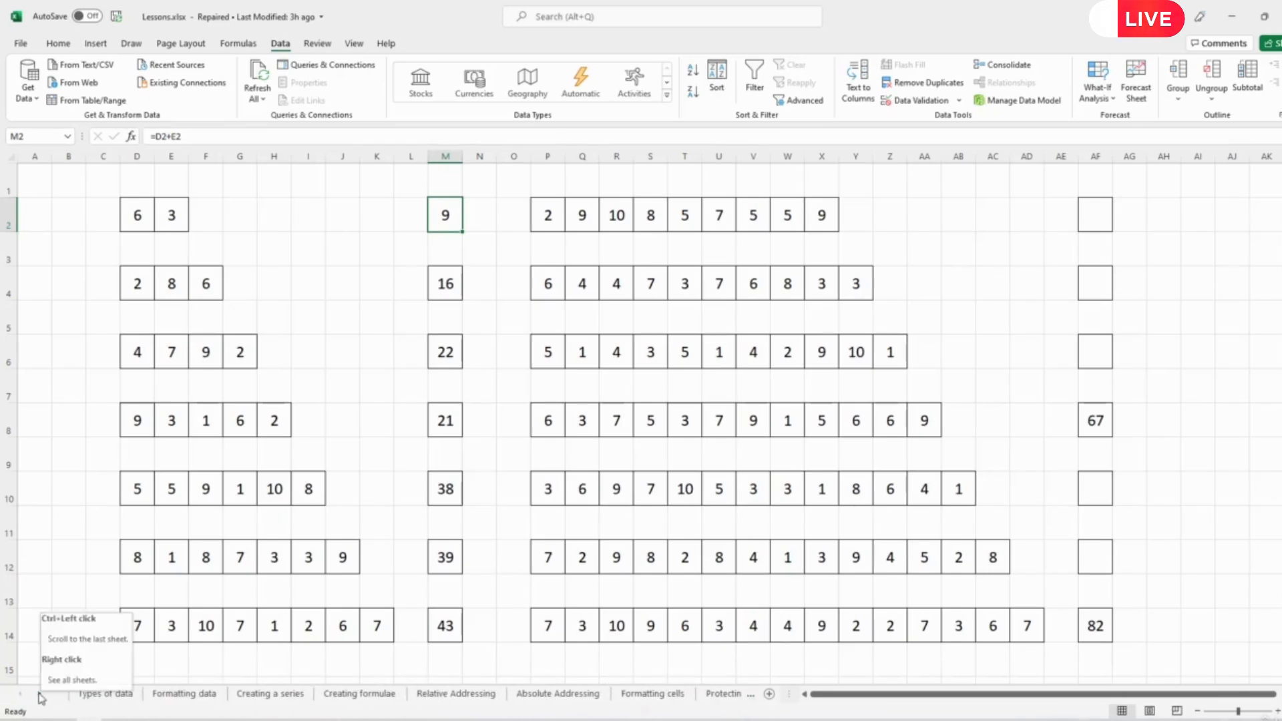
pyautogui.click(40, 694)
pyautogui.click(40, 695)
pyautogui.click(40, 694)
pyautogui.click(40, 694)
pyautogui.click(40, 694)
pyautogui.click(40, 694)
pyautogui.click(40, 694)
pyautogui.click(40, 694)
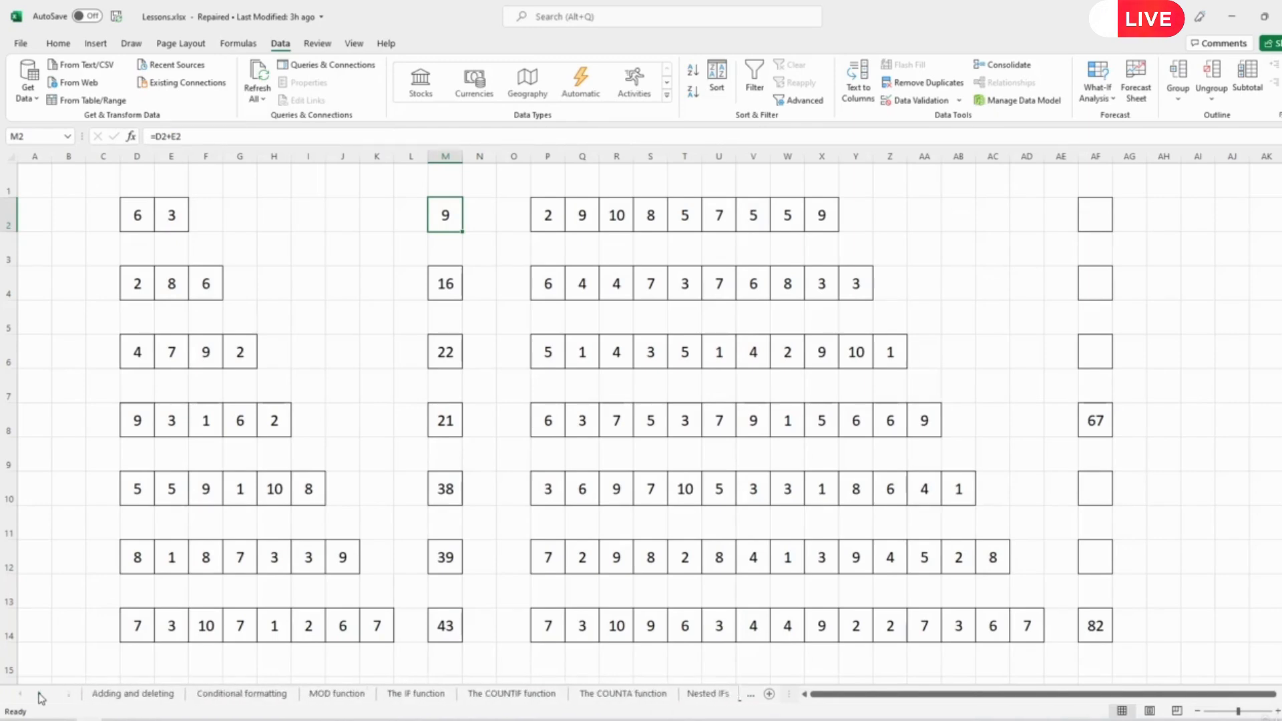
pyautogui.click(40, 694)
pyautogui.click(40, 695)
pyautogui.click(40, 694)
pyautogui.click(40, 694)
pyautogui.click(40, 694)
pyautogui.click(40, 694)
pyautogui.click(40, 694)
pyautogui.click(40, 695)
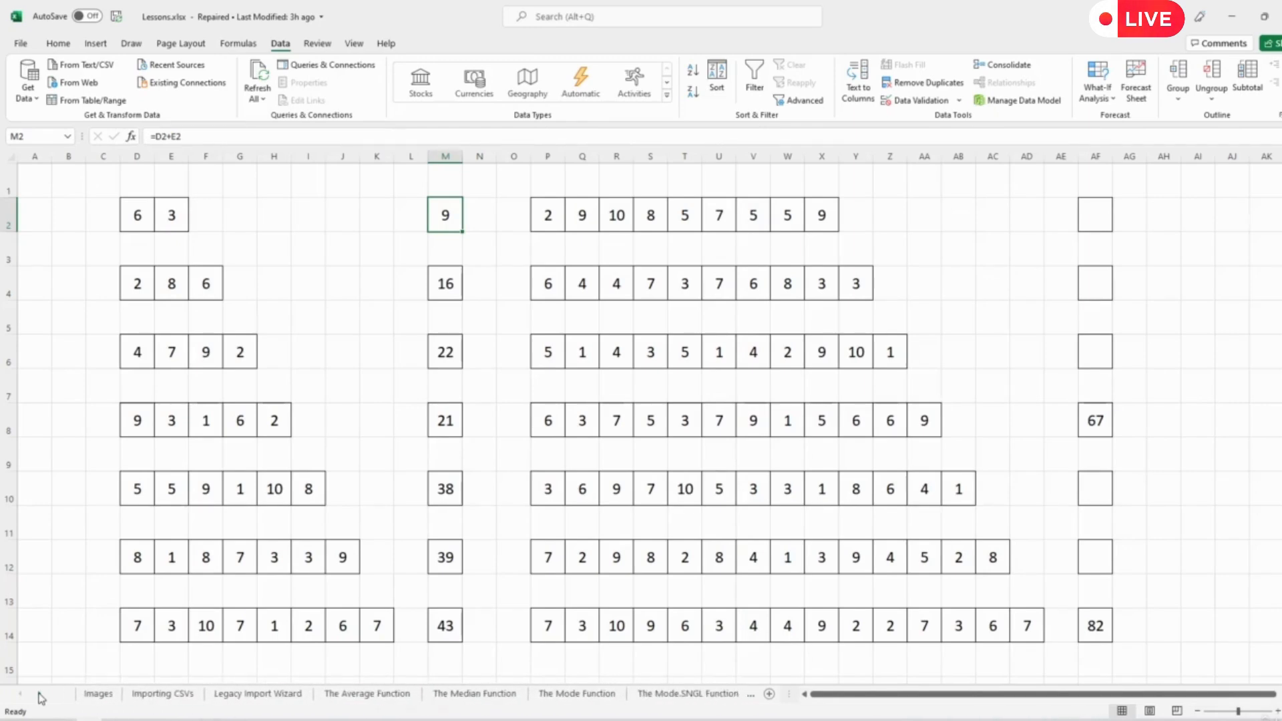
pyautogui.click(40, 694)
pyautogui.click(40, 695)
pyautogui.click(40, 695)
pyautogui.click(40, 694)
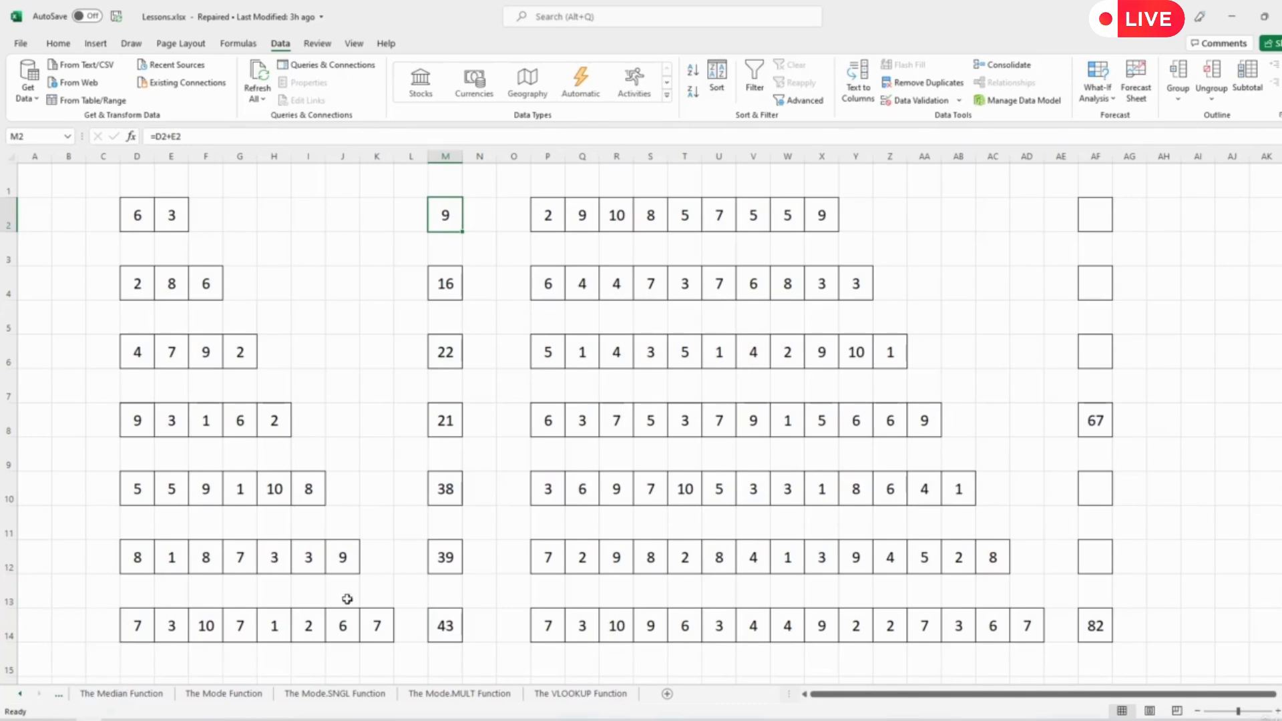
pyautogui.click(333, 696)
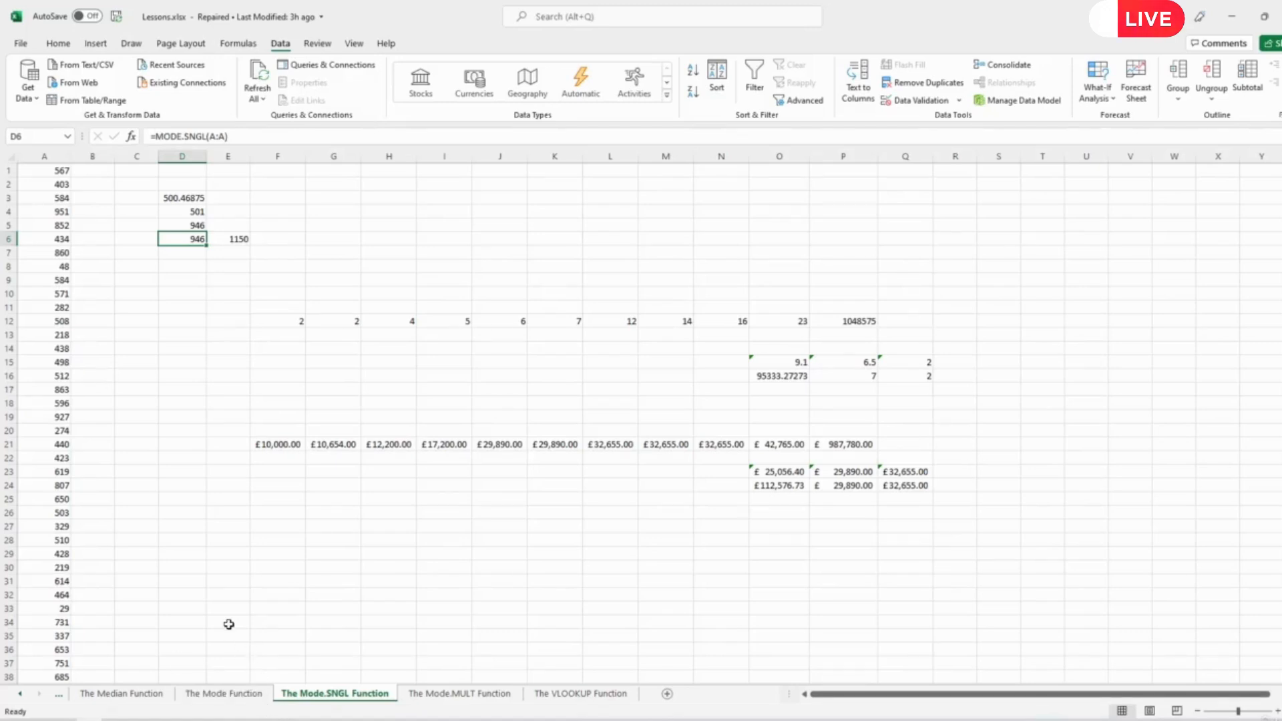
# - From The VLOOKUP Function sheet, import lookup data.csv as a text/CSV source and load it into the workbook
pyautogui.click(567, 694)
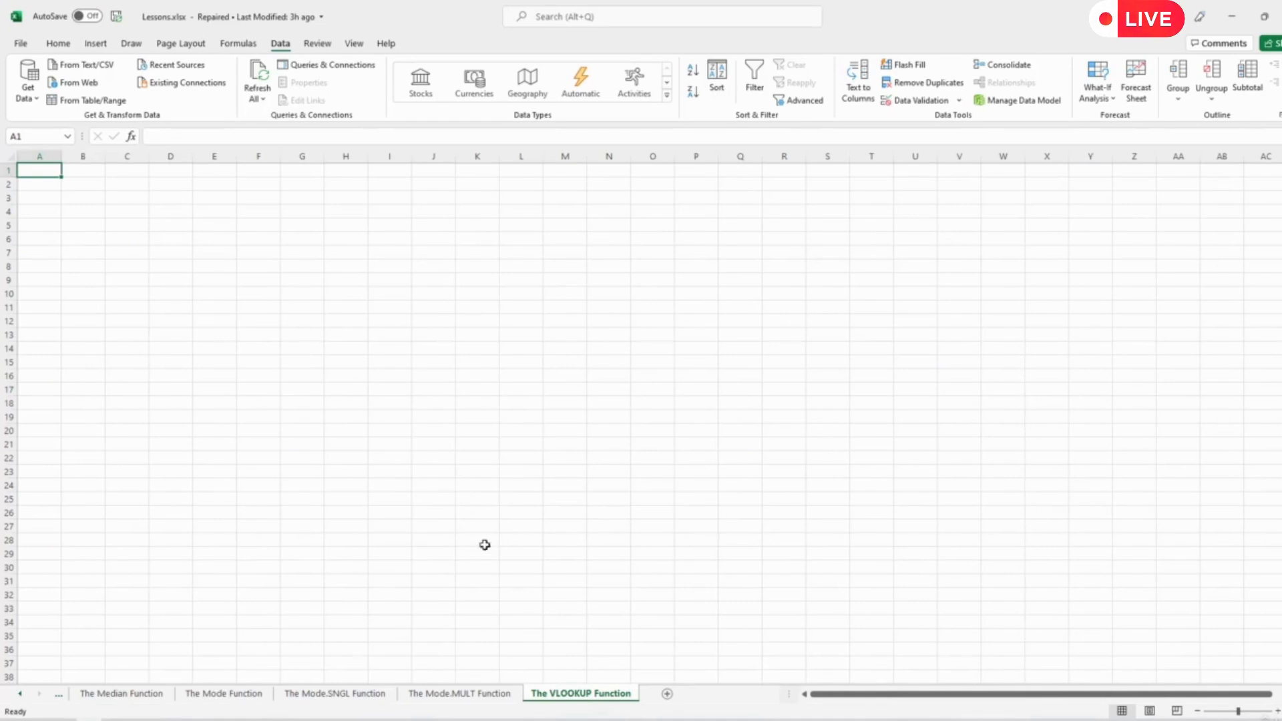
pyautogui.click(37, 103)
pyautogui.moveTo(80, 130)
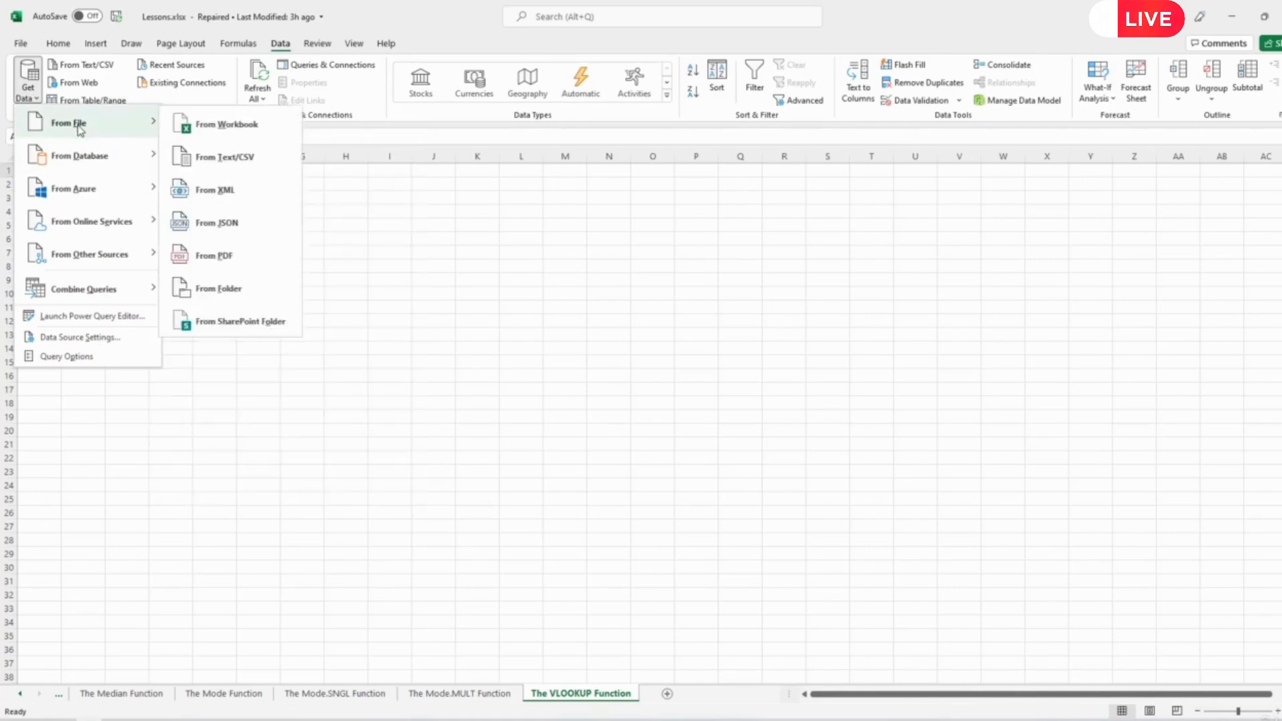
pyautogui.click(219, 158)
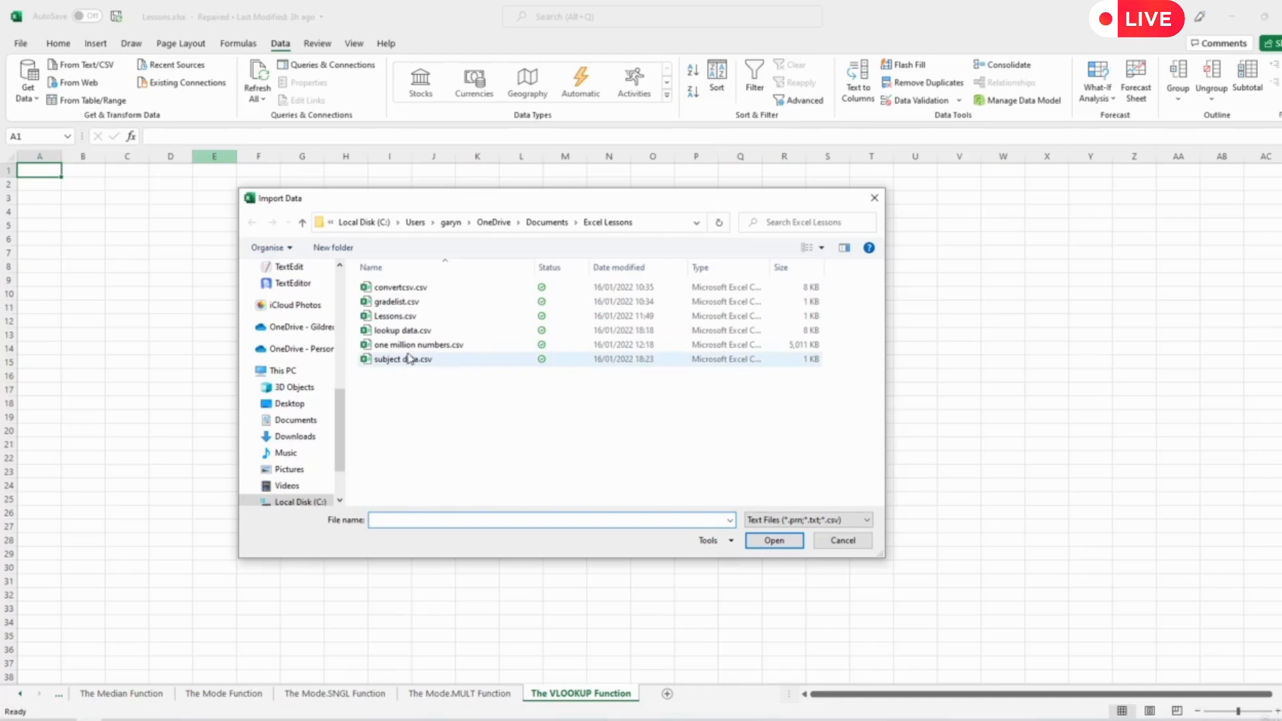
pyautogui.click(402, 330)
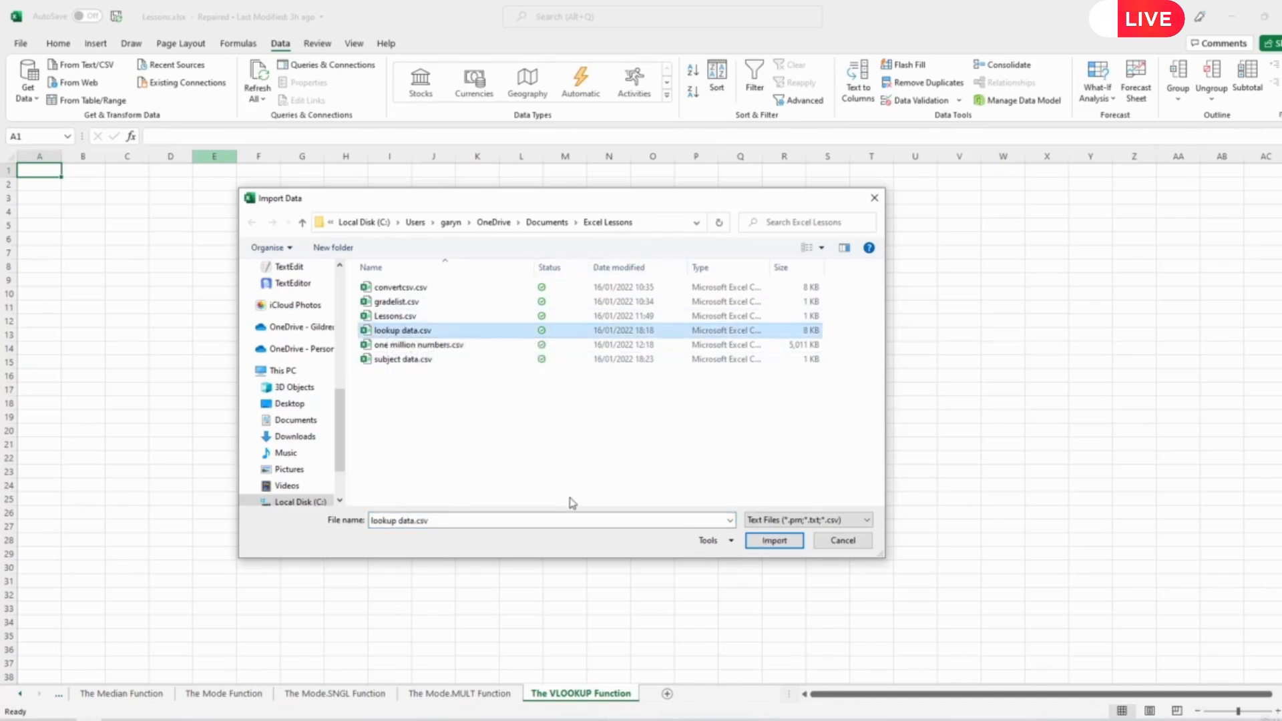
pyautogui.click(775, 543)
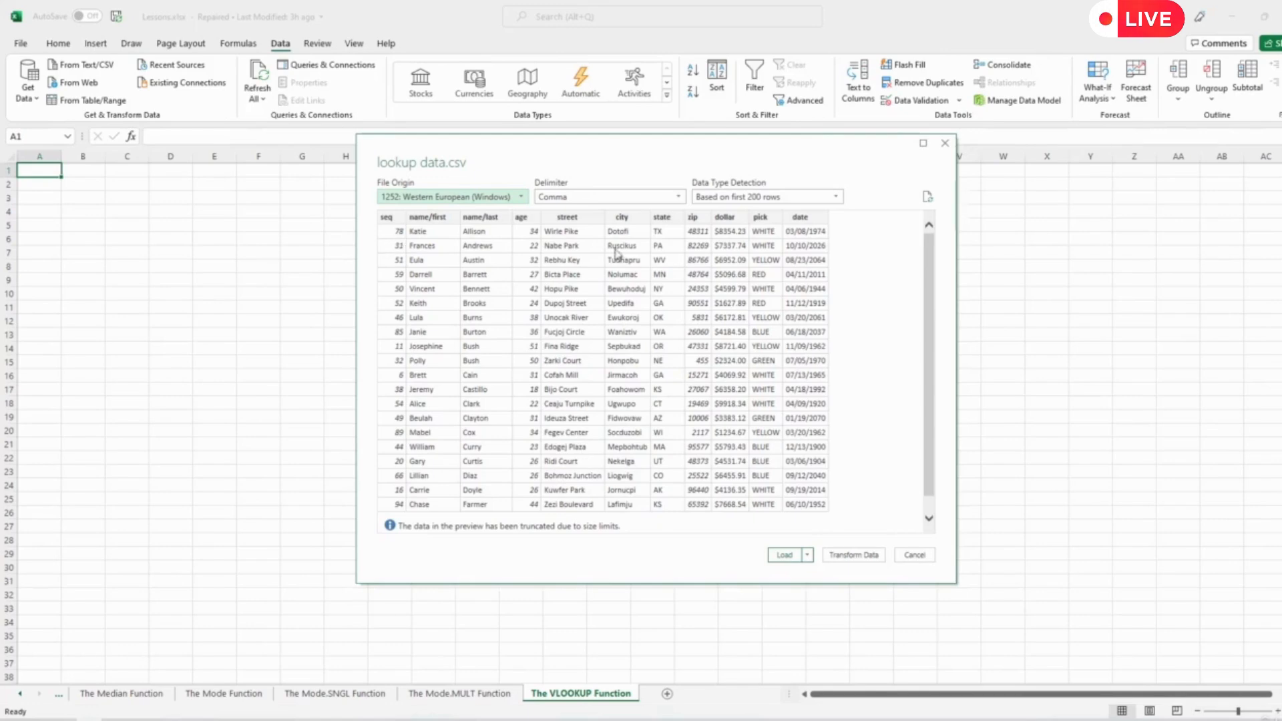
pyautogui.click(785, 556)
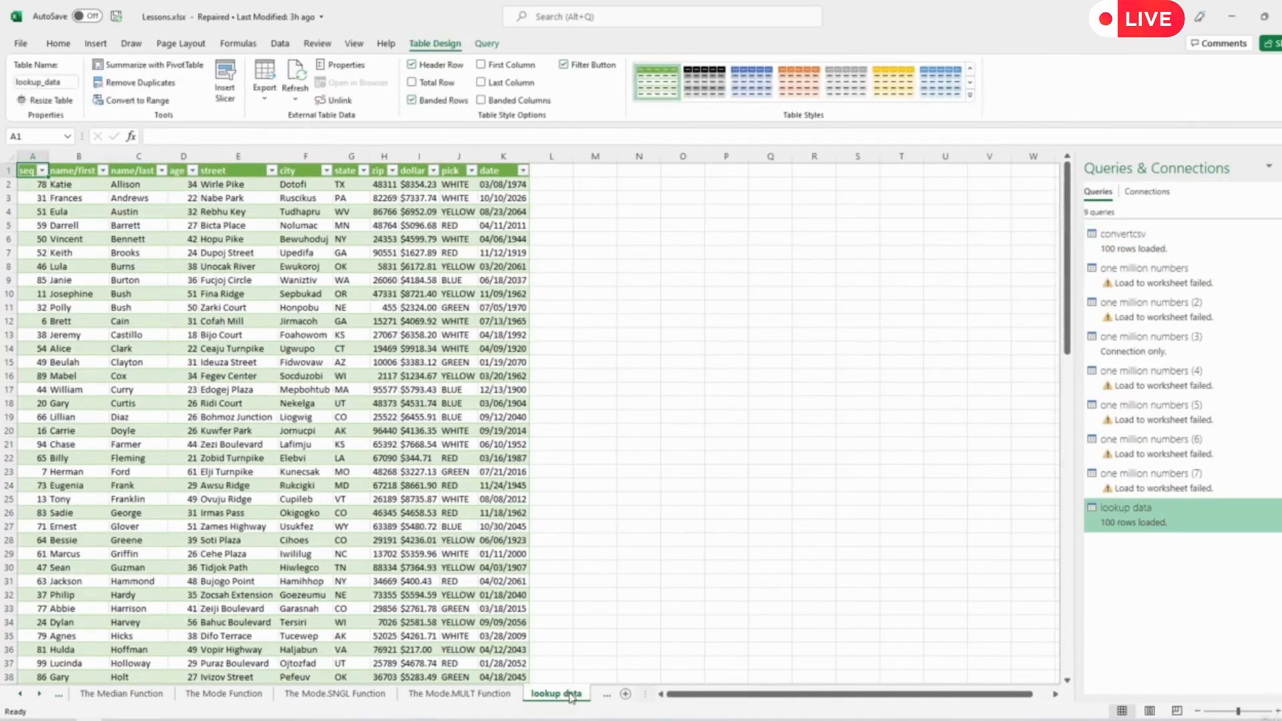
# - Copy the entire imported table on the lookup data sheet, including its header row, cells A1 to K101
pyautogui.click(40, 695)
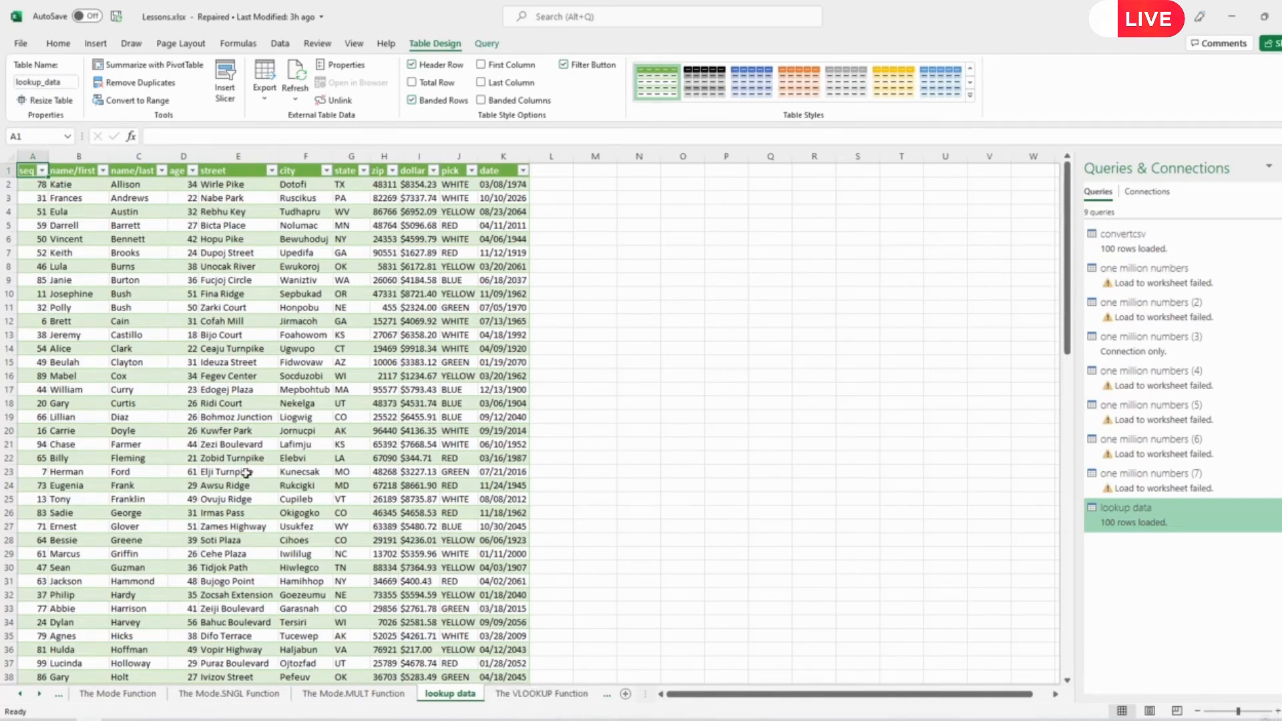
pyautogui.moveTo(24, 170); pyautogui.dragTo(513, 651)
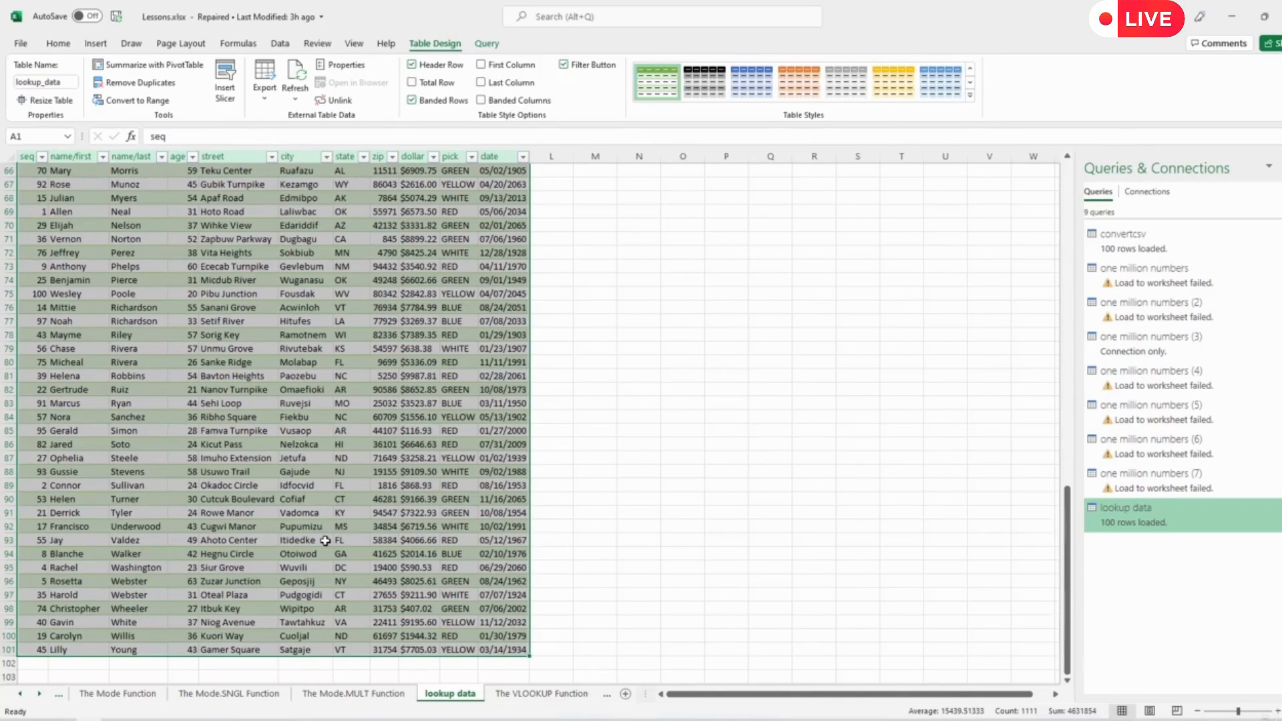
pyautogui.rightClick(249, 508)
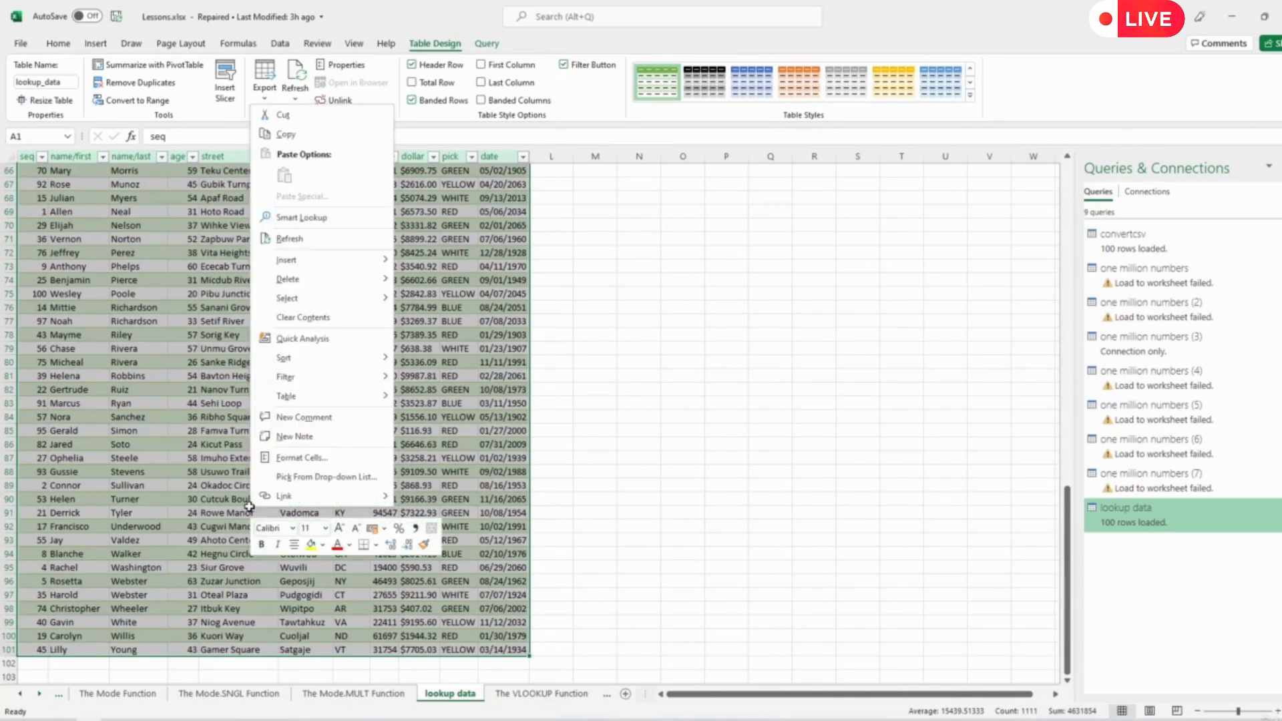
pyautogui.click(287, 137)
# - Paste the copied table as values only at cell A1 of The VLOOKUP Function sheet using Paste Special
pyautogui.click(541, 693)
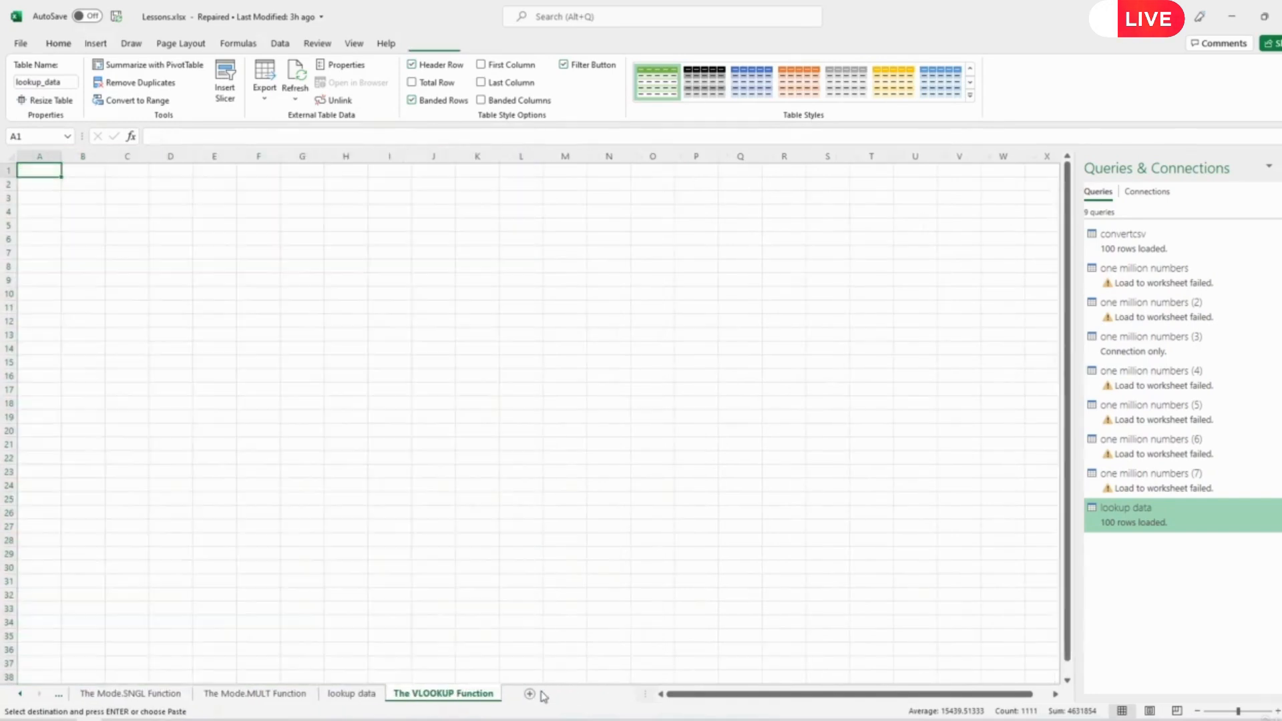
pyautogui.rightClick(41, 172)
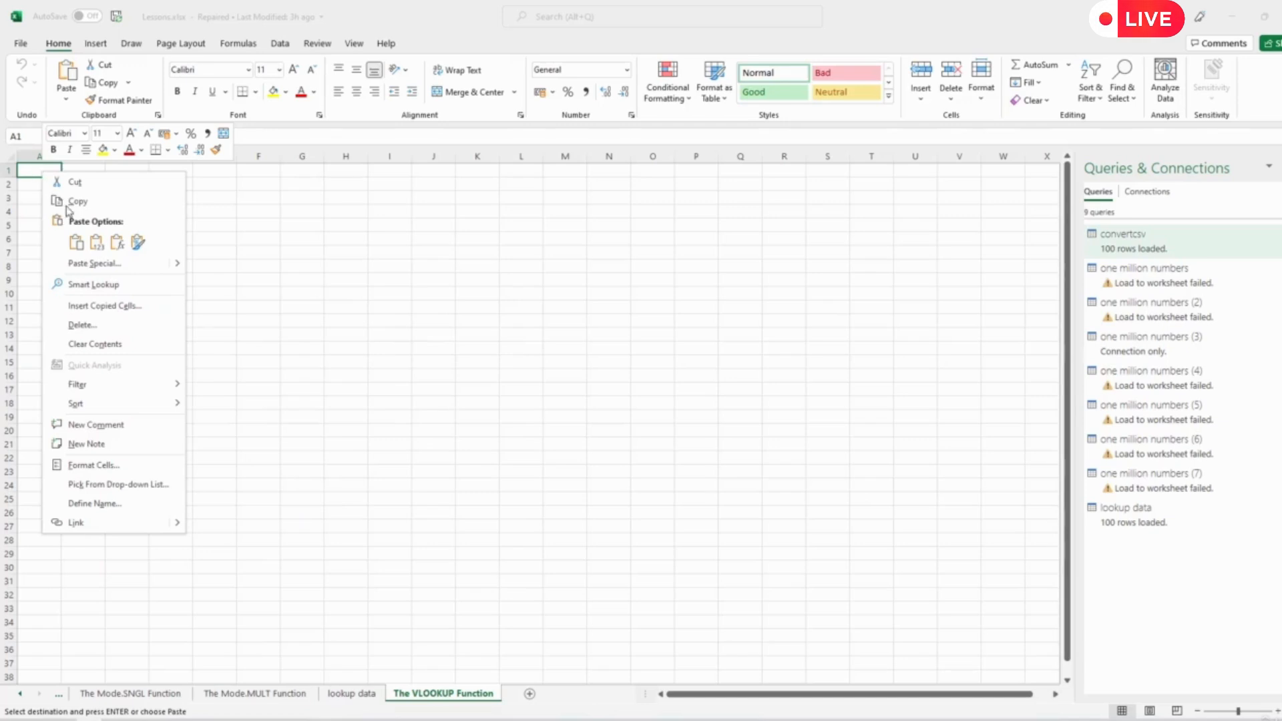
pyautogui.moveTo(171, 270)
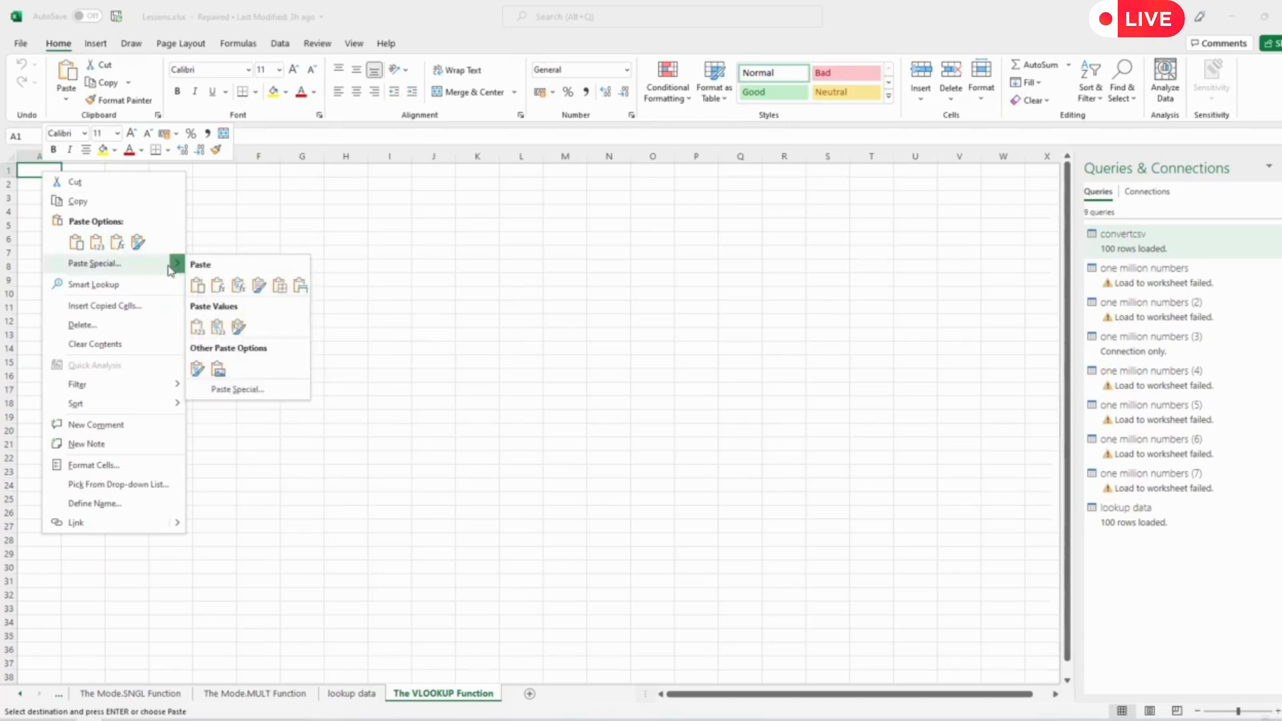
pyautogui.click(105, 265)
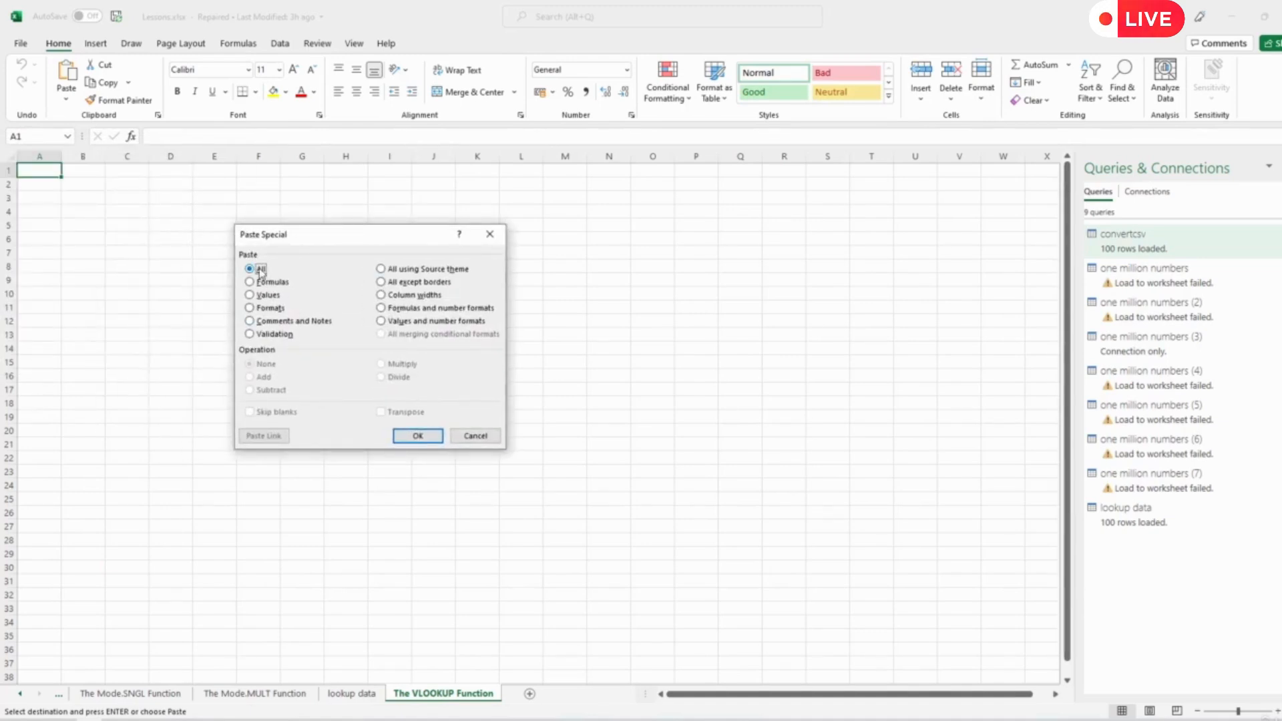
pyautogui.click(251, 296)
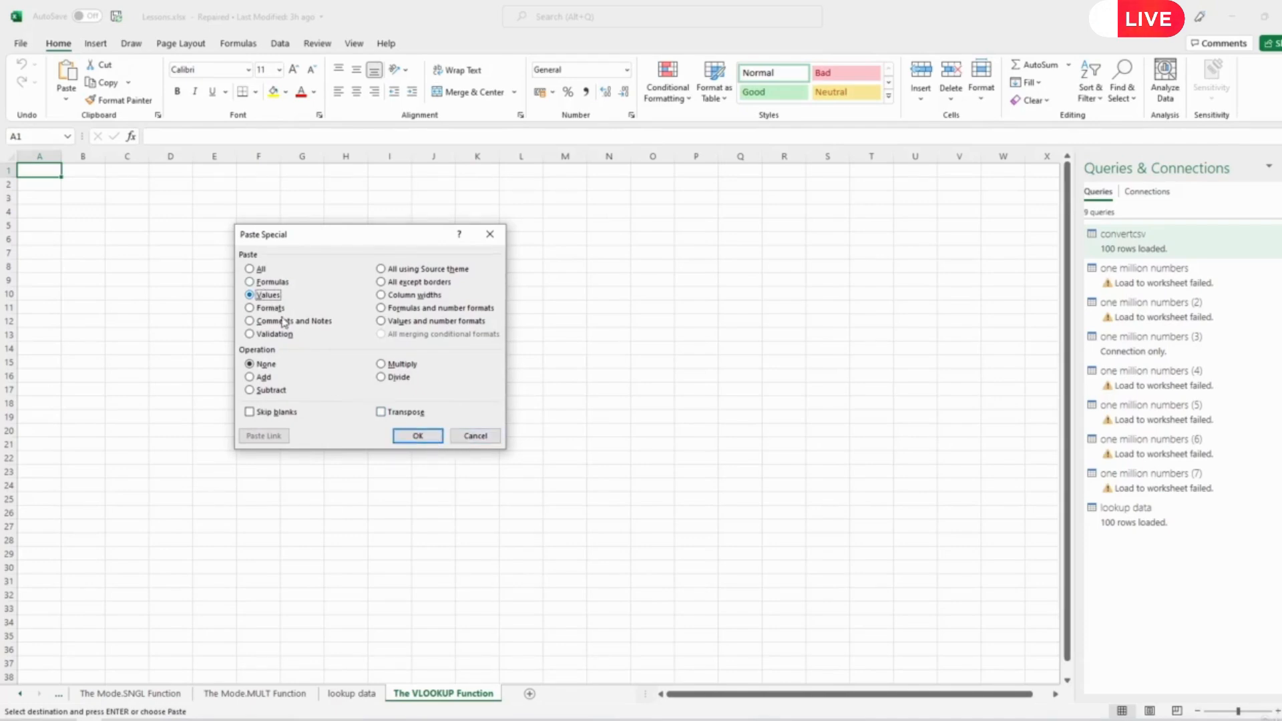
pyautogui.click(417, 436)
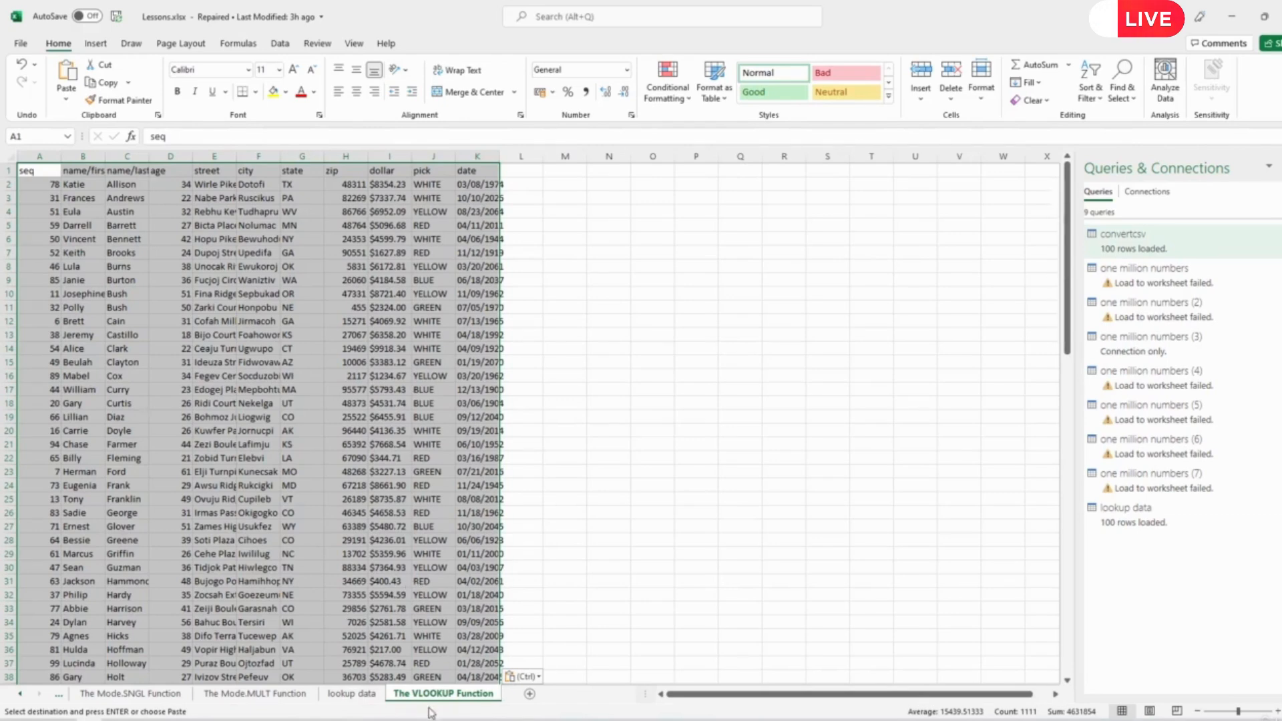
# - Compare the lookup data table with the pasted values on The VLOOKUP Function sheet and view the paste options for cell O5
pyautogui.click(355, 694)
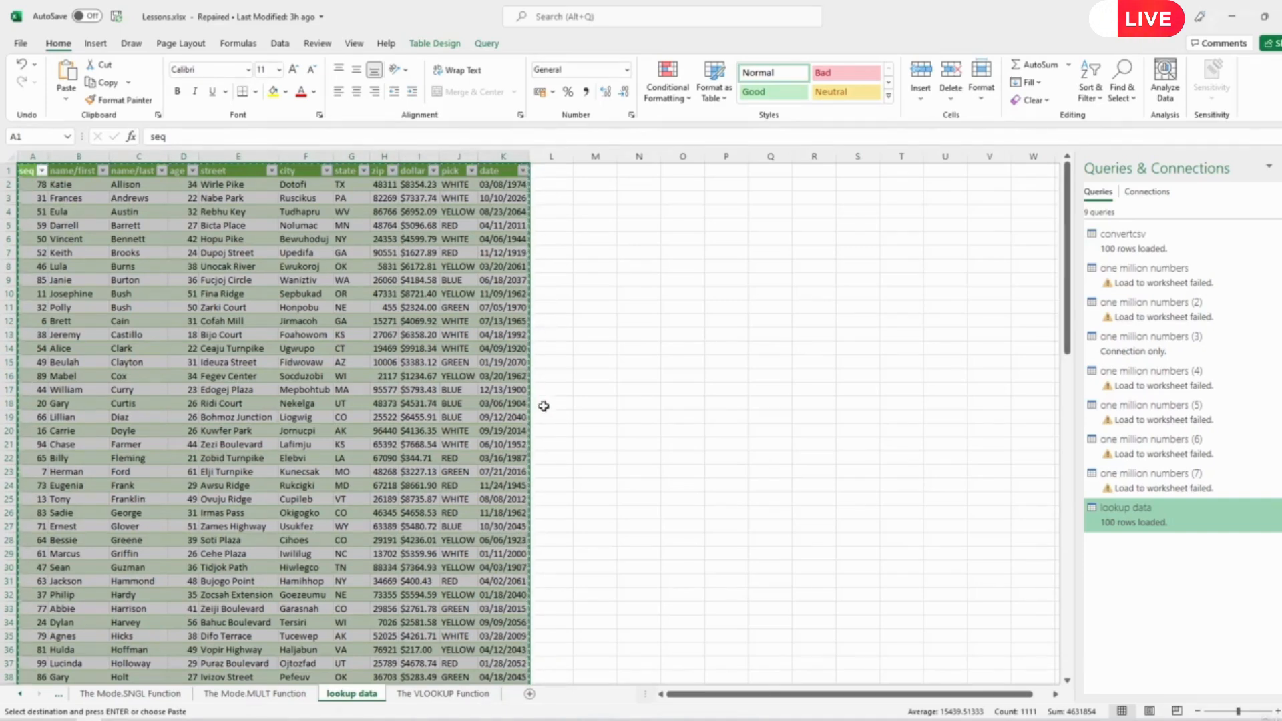
pyautogui.click(443, 693)
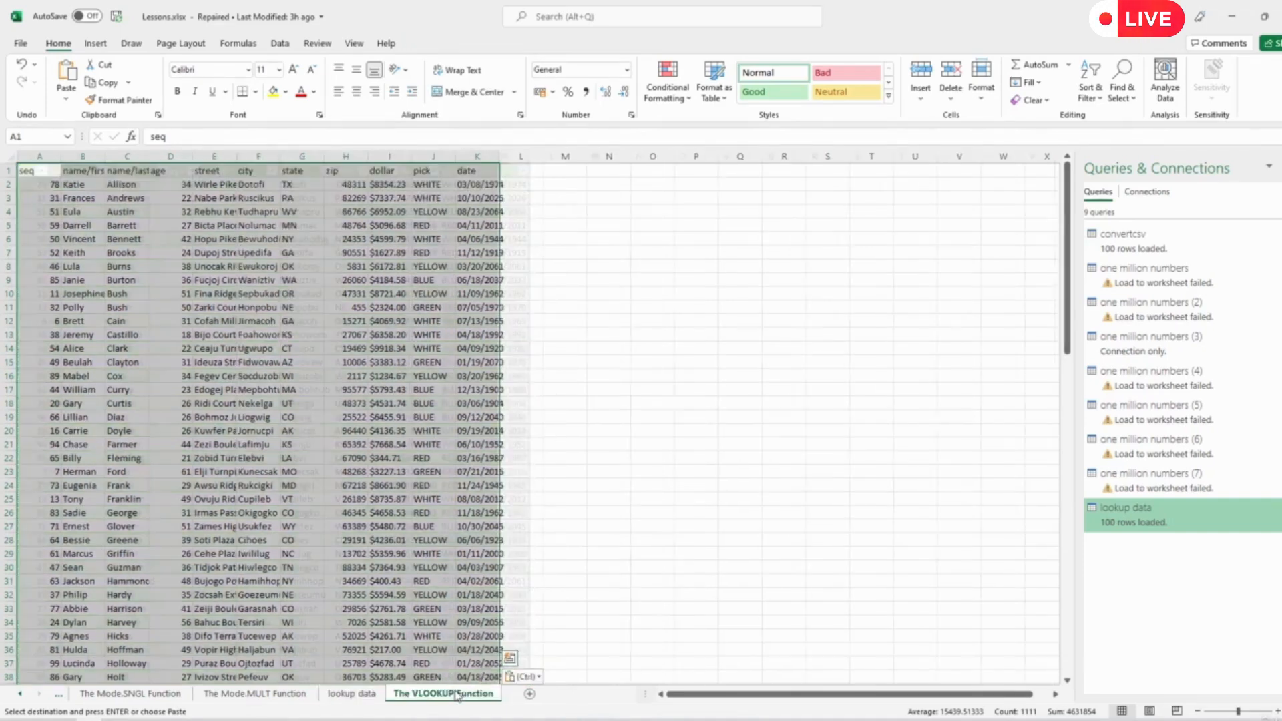
pyautogui.click(637, 224)
pyautogui.rightClick(637, 223)
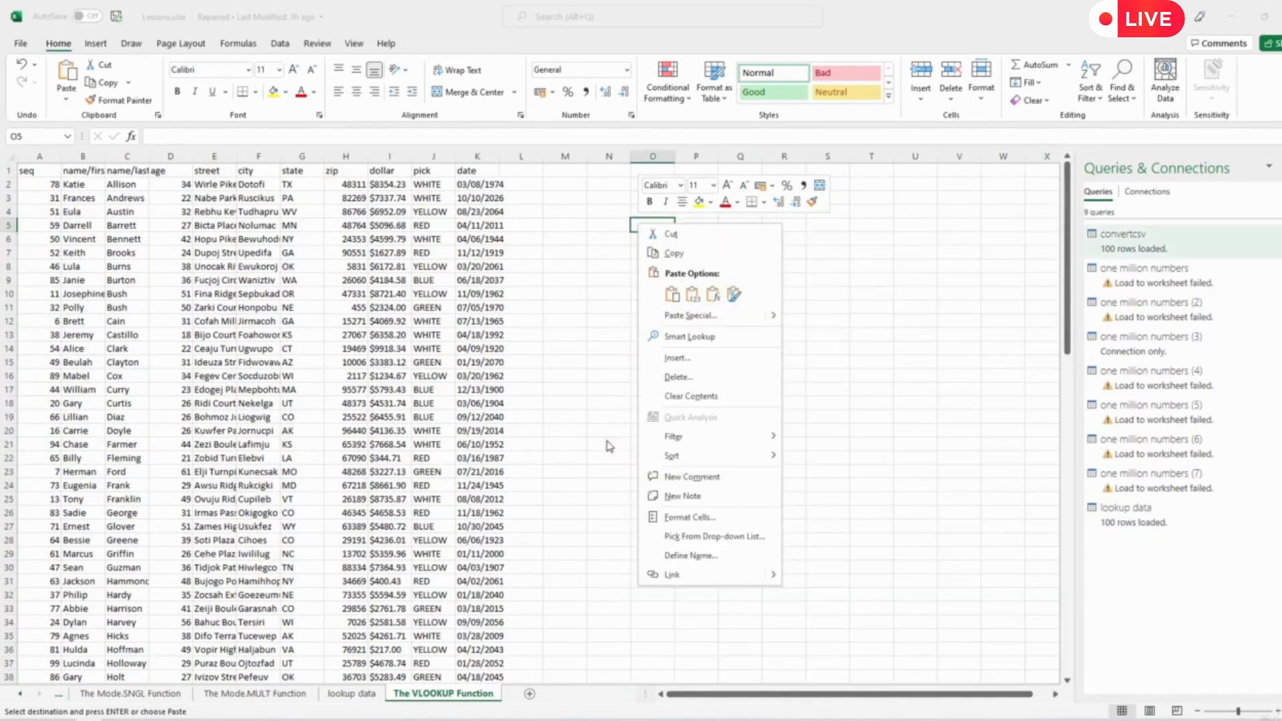
# - Cancel the pending copy on the lookup data sheet and check the paste options for cell O5 on The VLOOKUP Function sheet
pyautogui.click(351, 698)
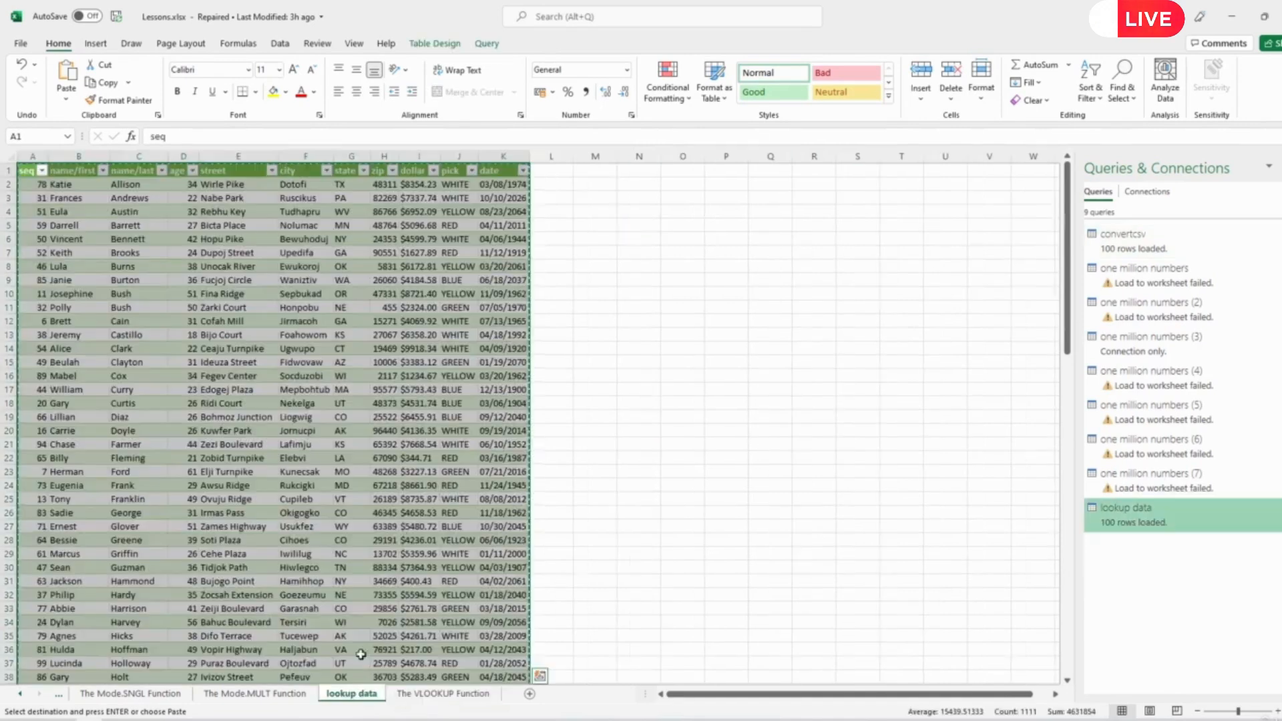
pyautogui.click(351, 694)
pyautogui.press('Escape')
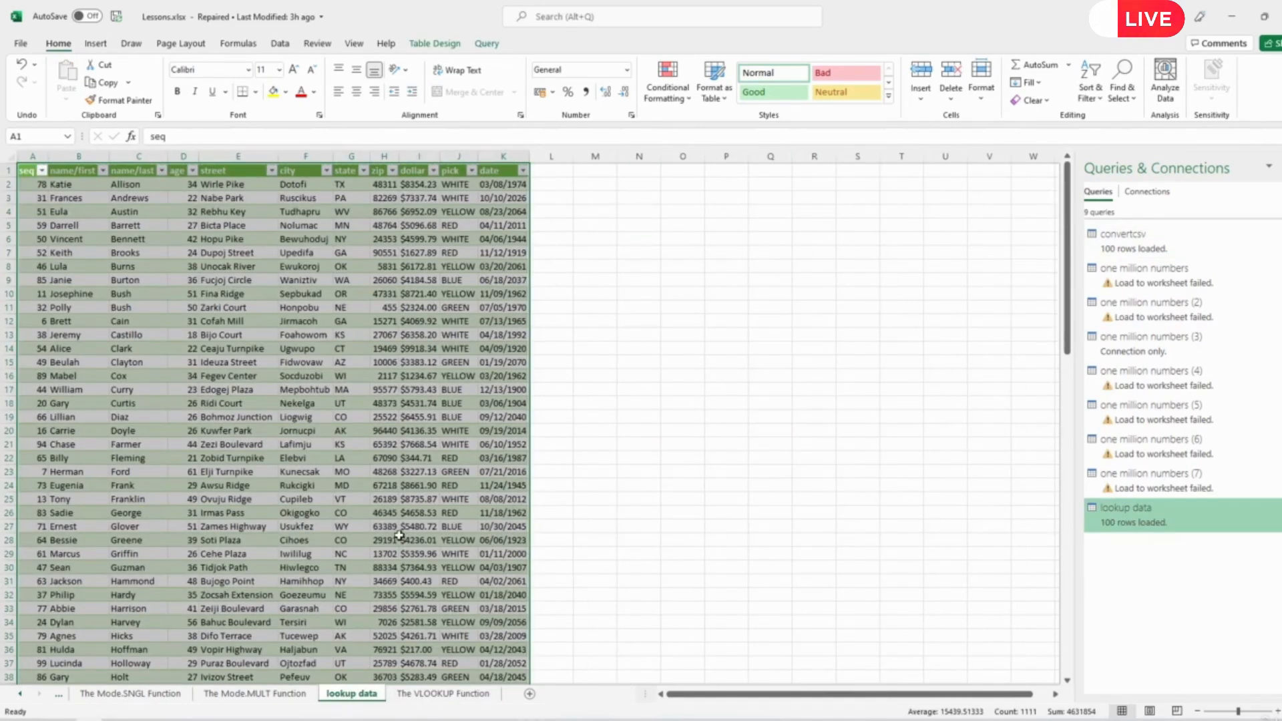
pyautogui.click(435, 697)
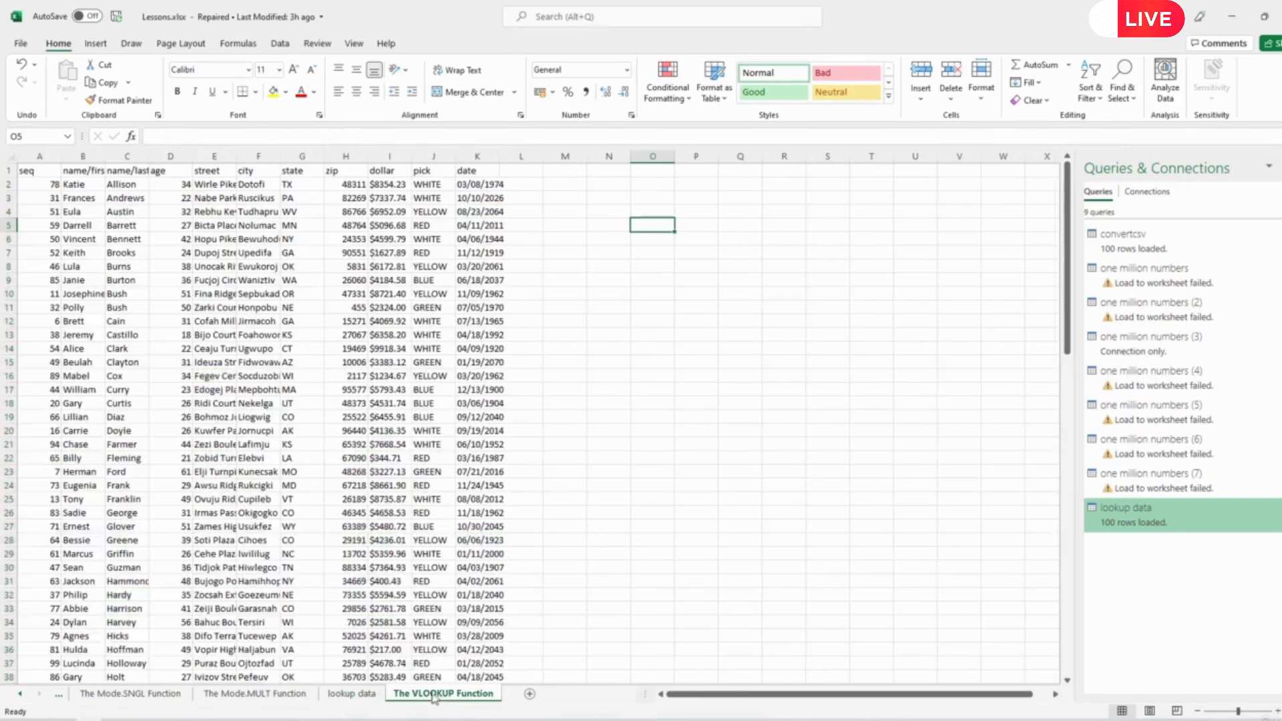
pyautogui.rightClick(654, 225)
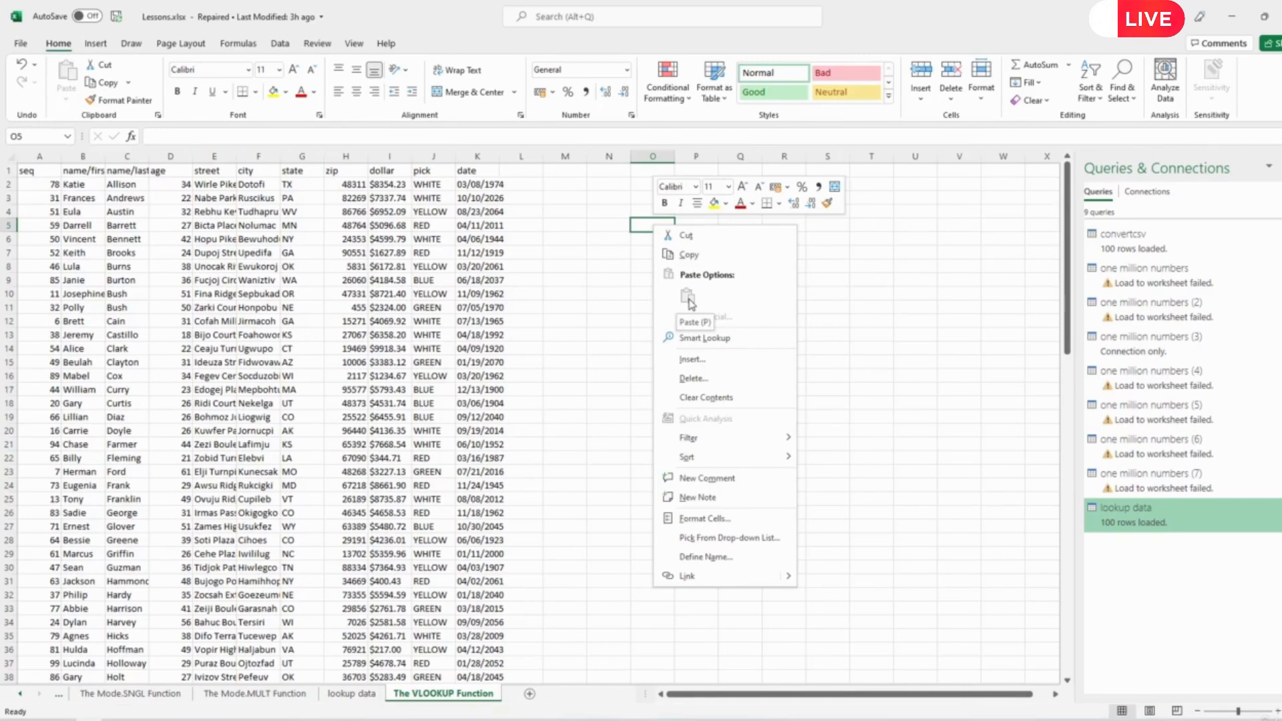
# - Permanently delete the lookup data sheet from the workbook, keeping The VLOOKUP Function sheet
pyautogui.click(600, 348)
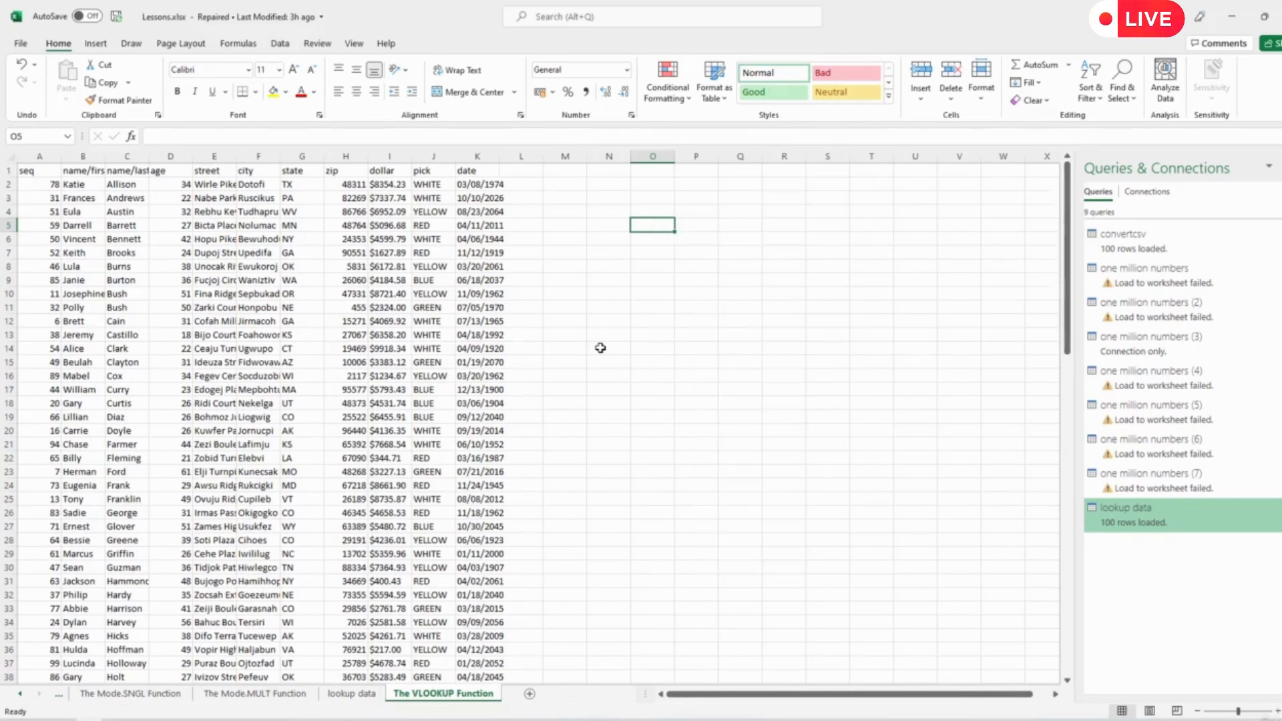
pyautogui.click(367, 694)
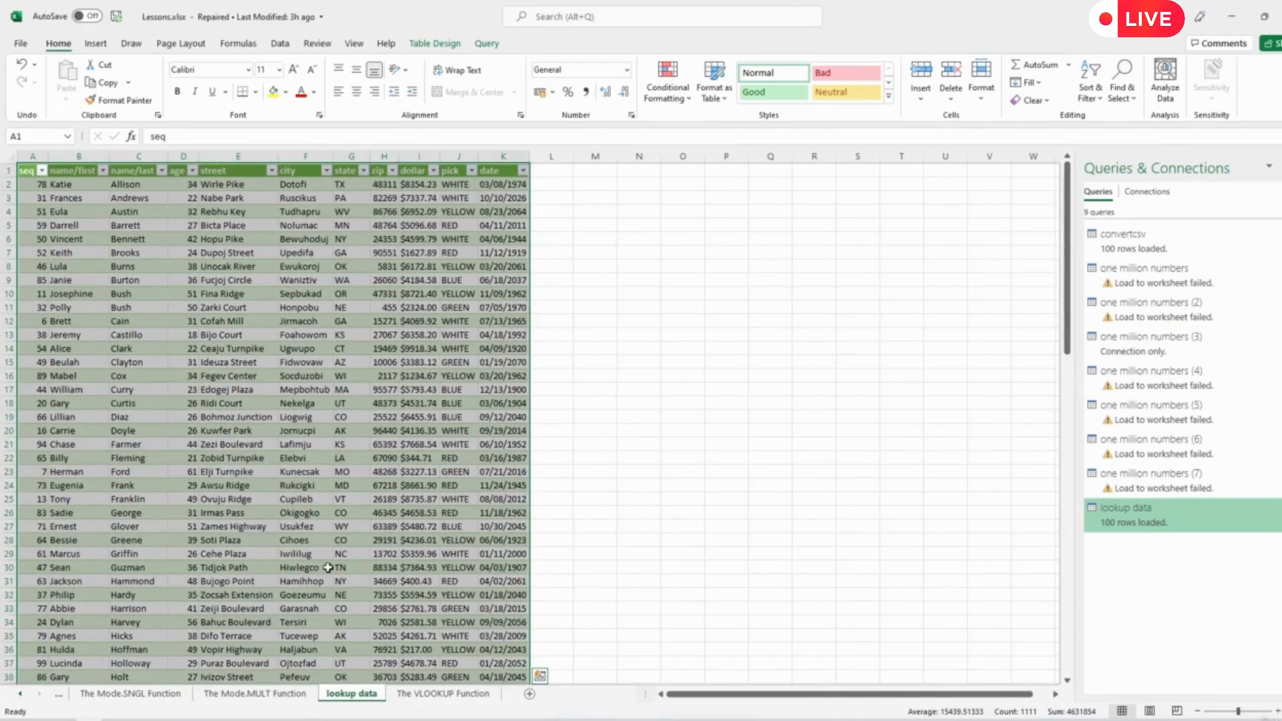
pyautogui.click(434, 693)
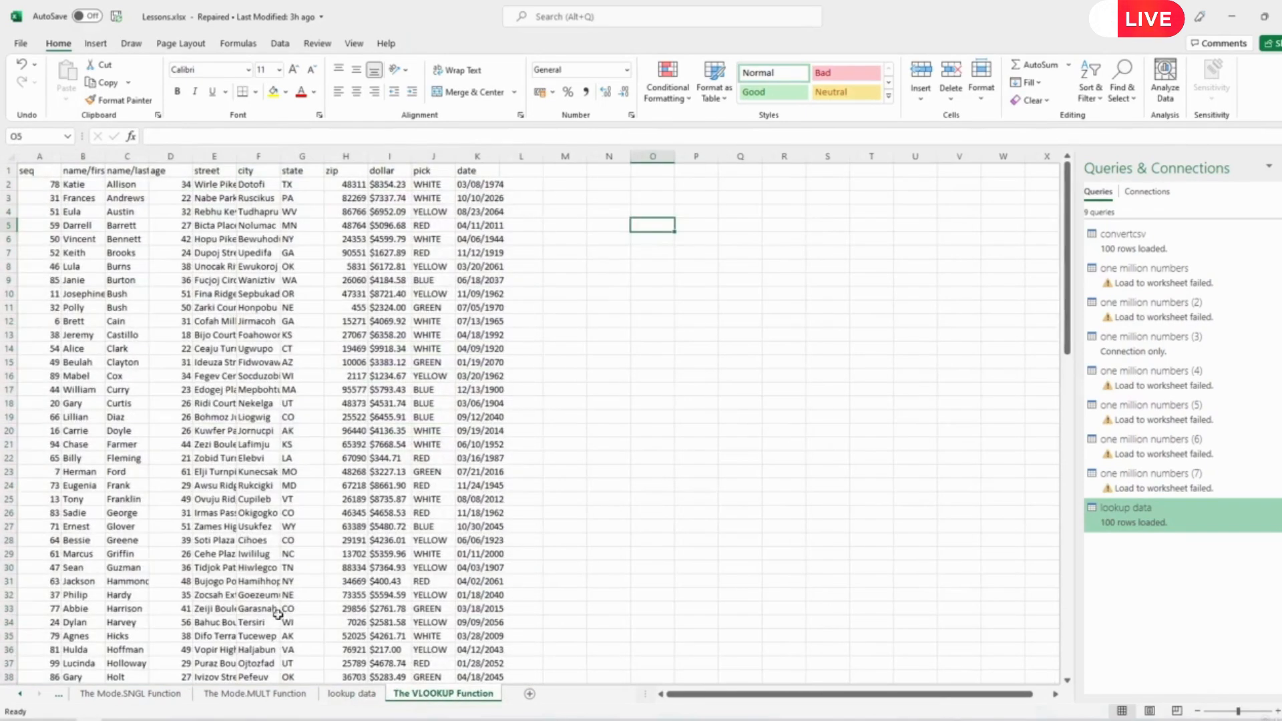
pyautogui.click(346, 695)
pyautogui.rightClick(346, 696)
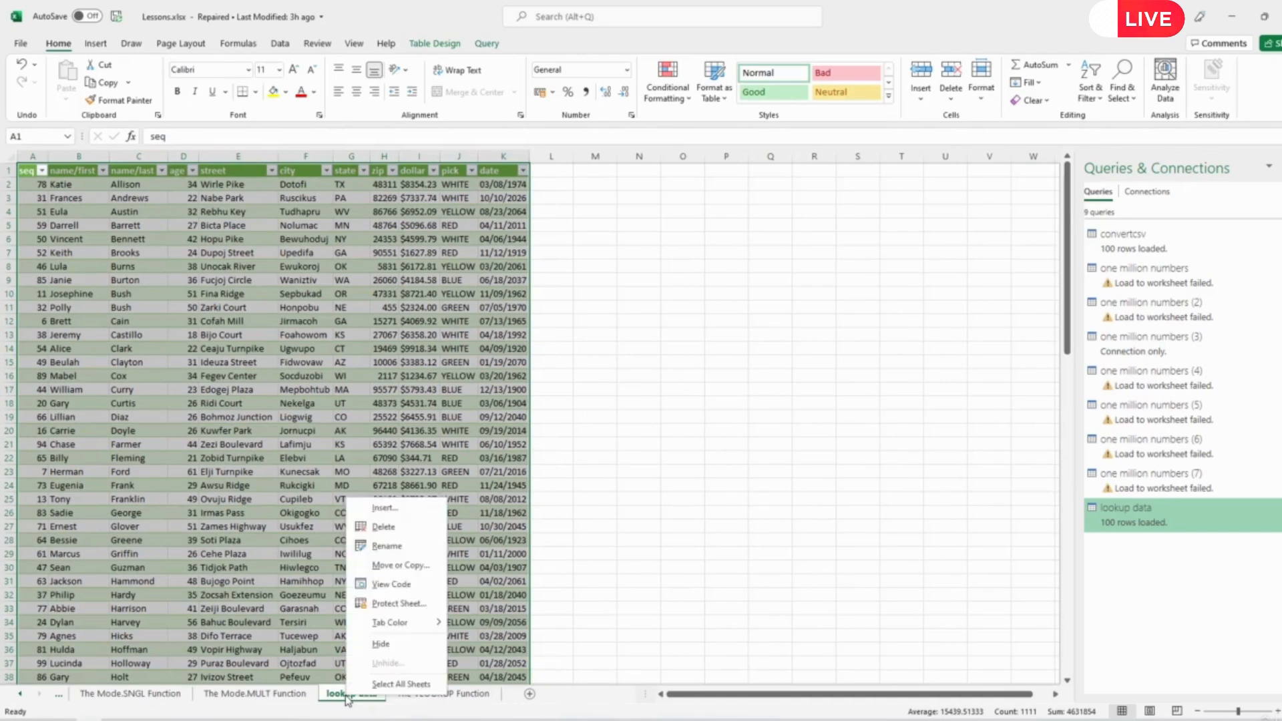
pyautogui.click(384, 527)
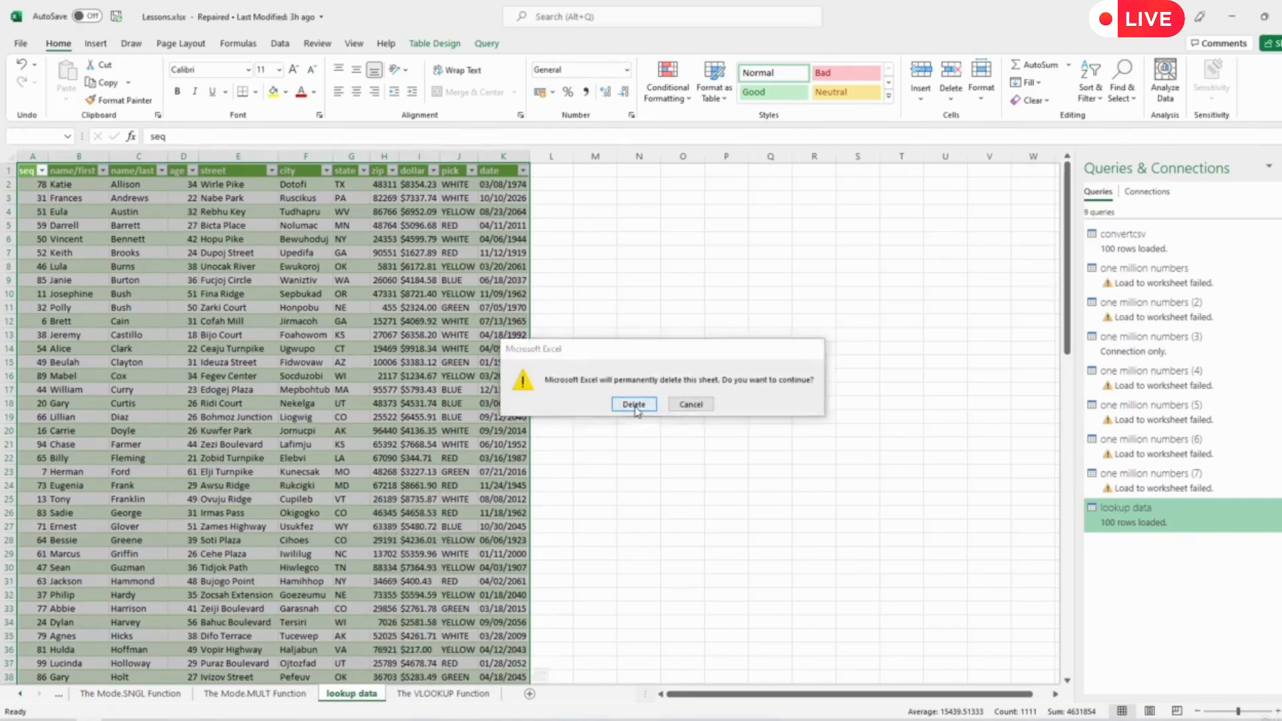
pyautogui.click(633, 405)
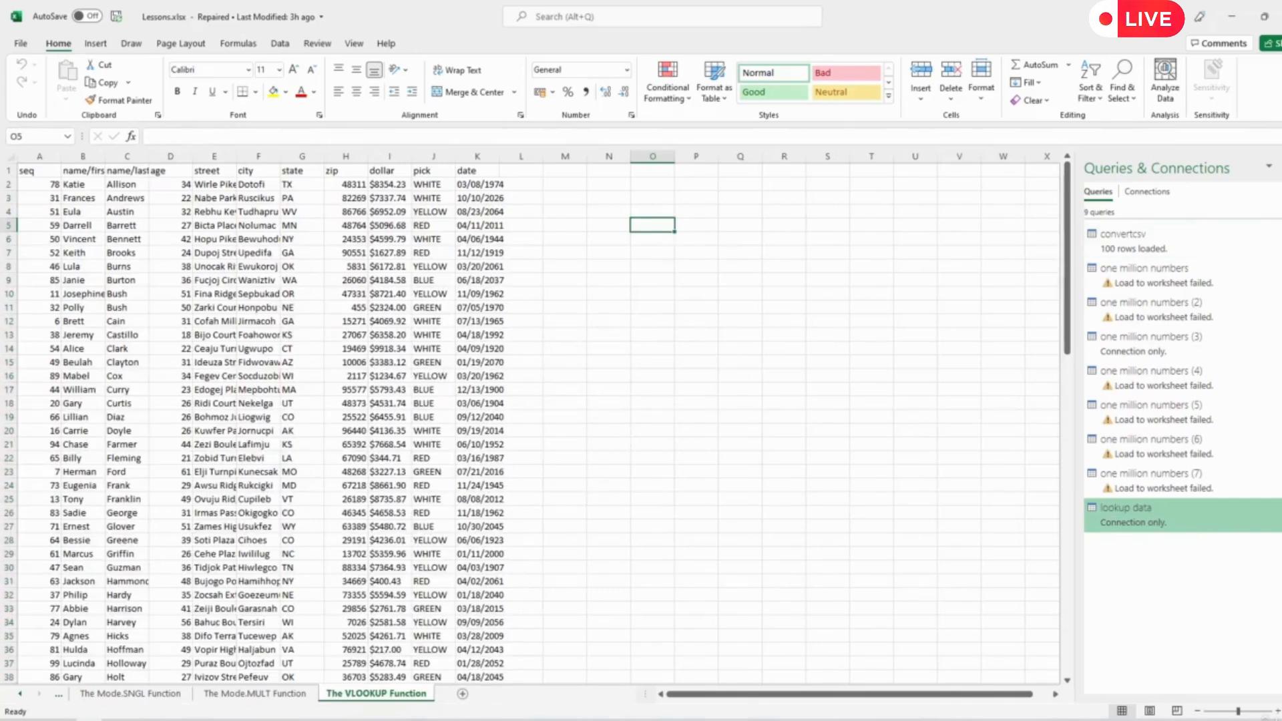
# - Close the queries and connections list and autofit the width of every column on The VLOOKUP Function sheet
pyautogui.click(1281, 167)
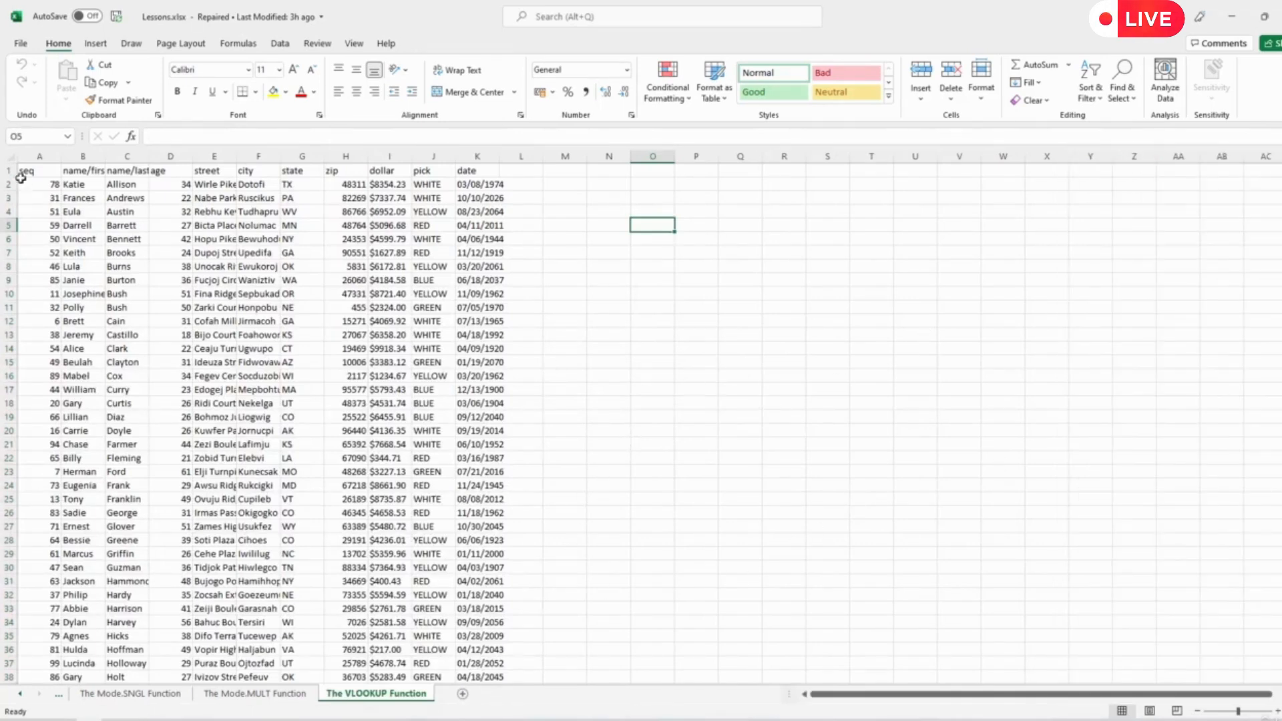
pyautogui.click(10, 157)
pyautogui.doubleClick(57, 156)
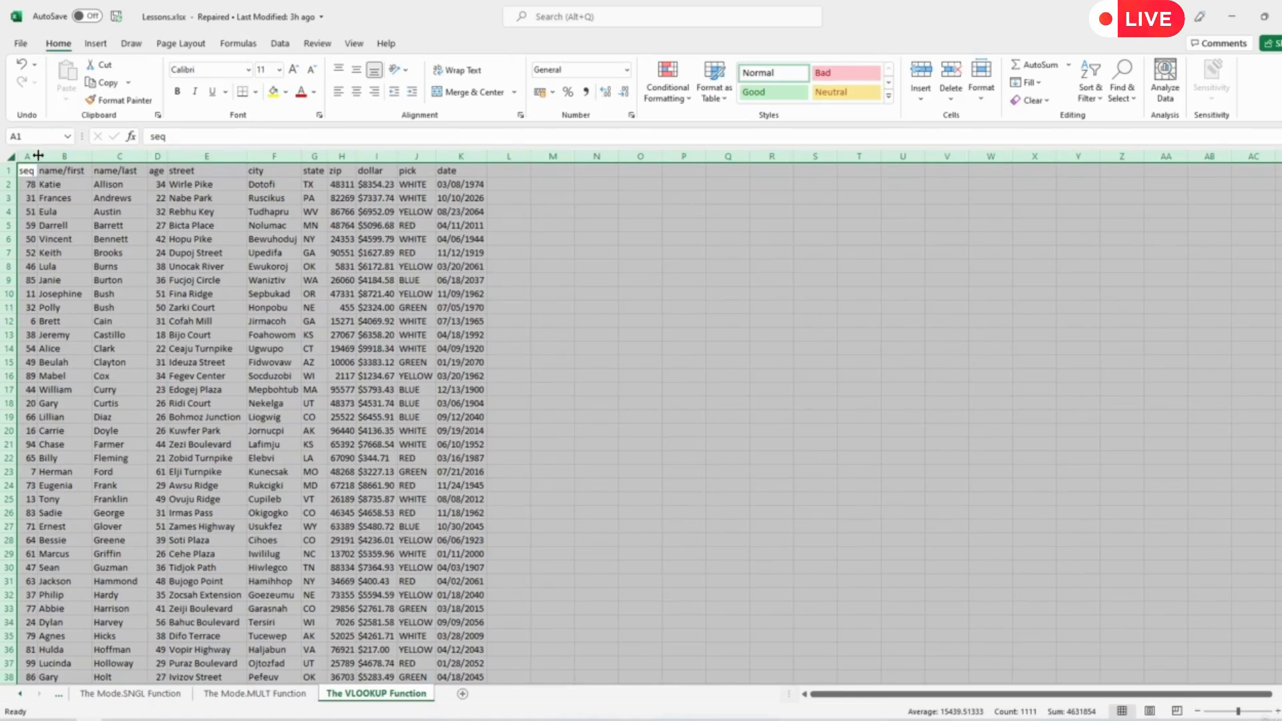
pyautogui.click(578, 279)
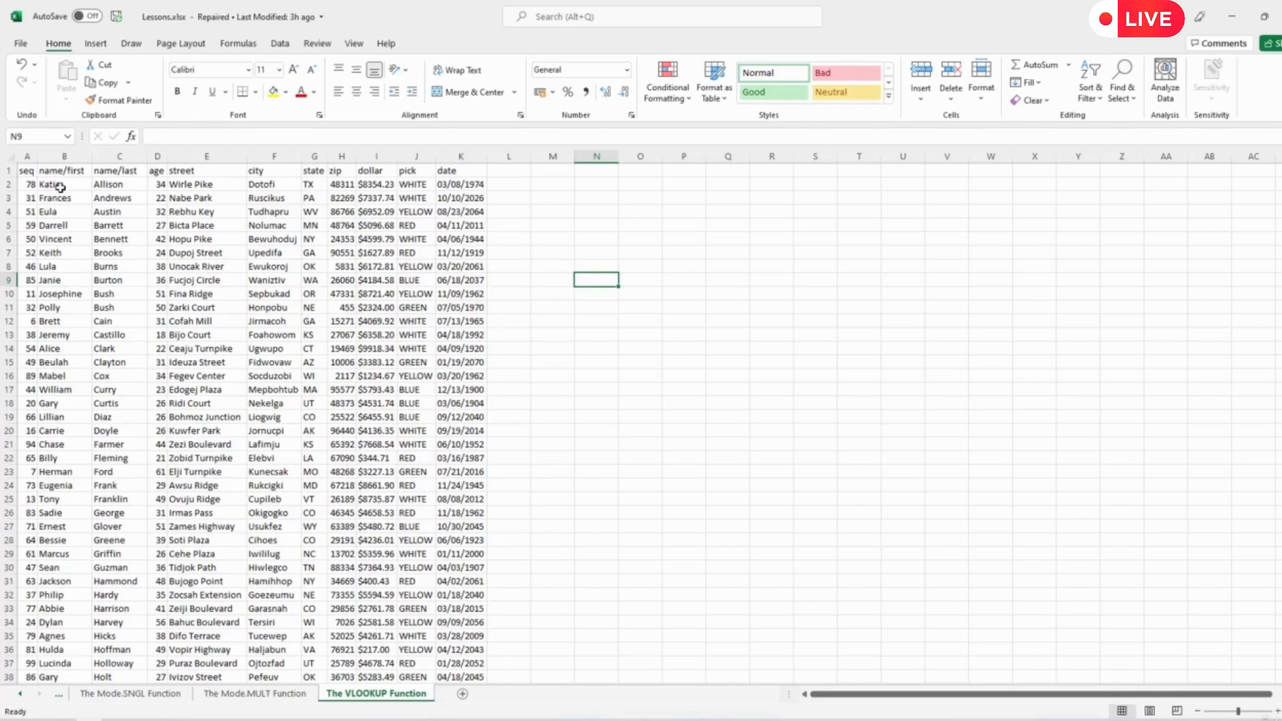
# - Delete the entire seq column, column A, from the data on The VLOOKUP Function sheet
pyautogui.click(27, 155)
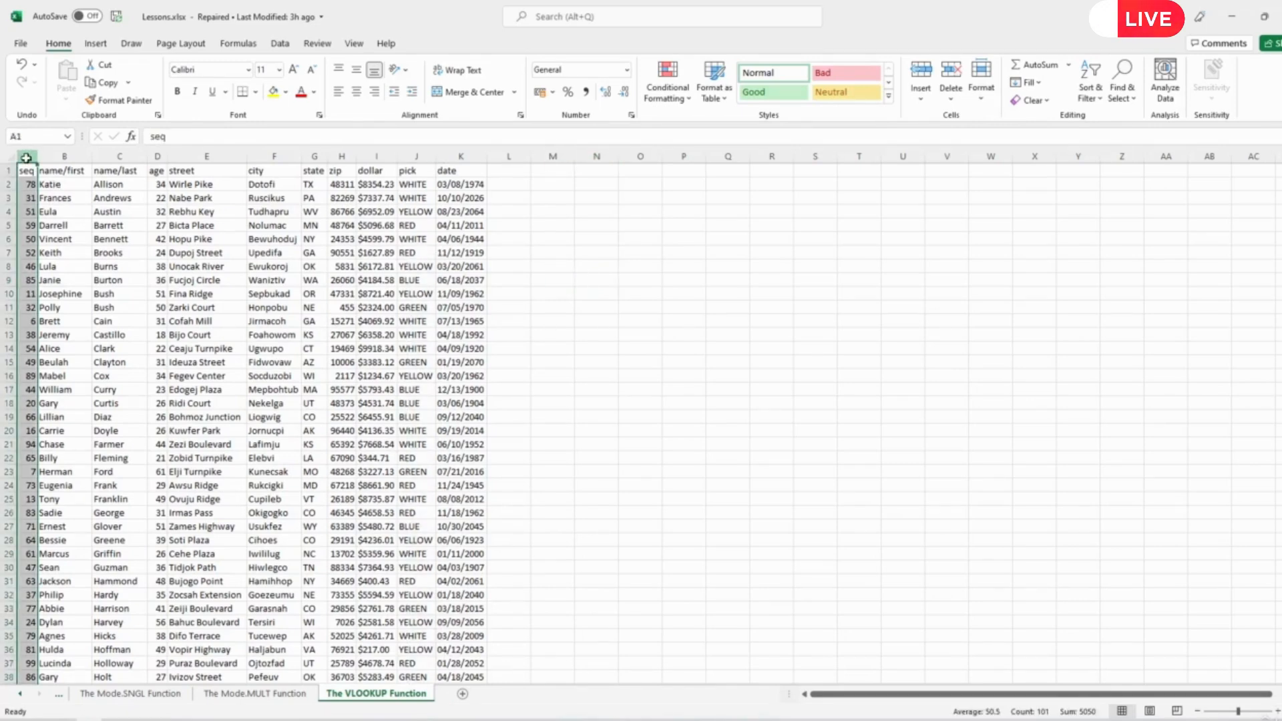
pyautogui.rightClick(27, 158)
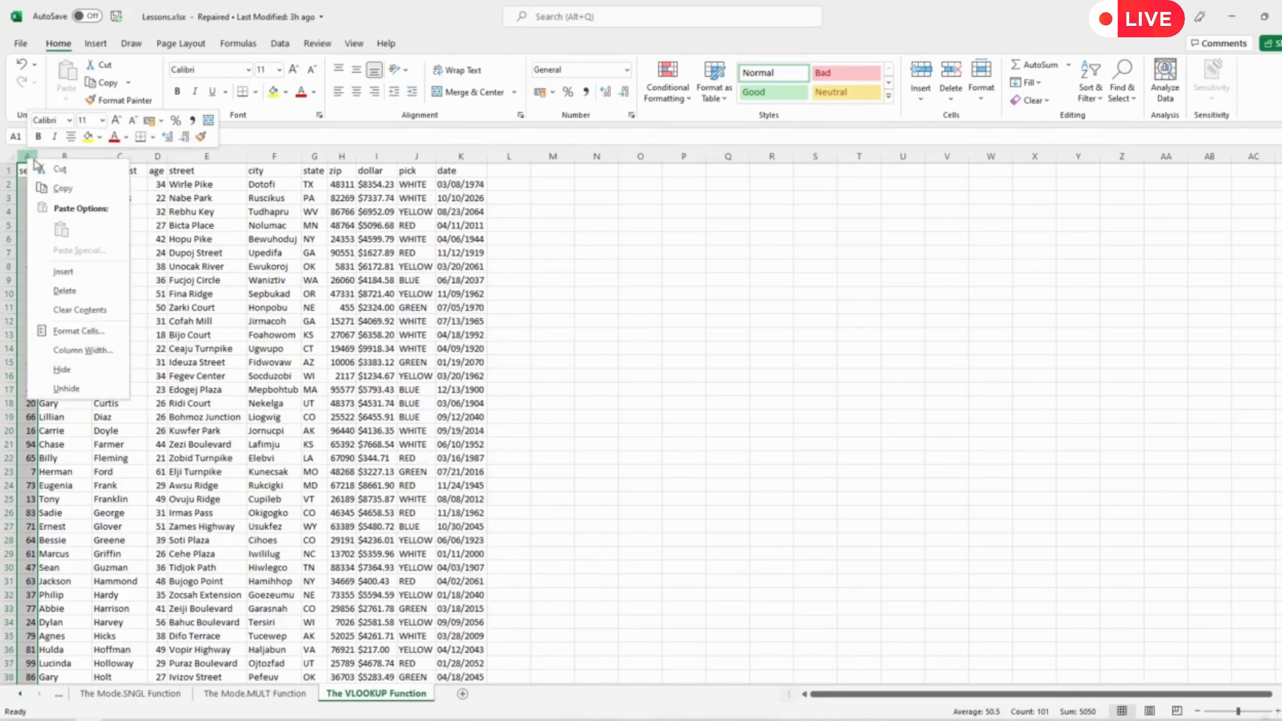
pyautogui.press('Escape')
pyautogui.hotkey('ctrl', '-')
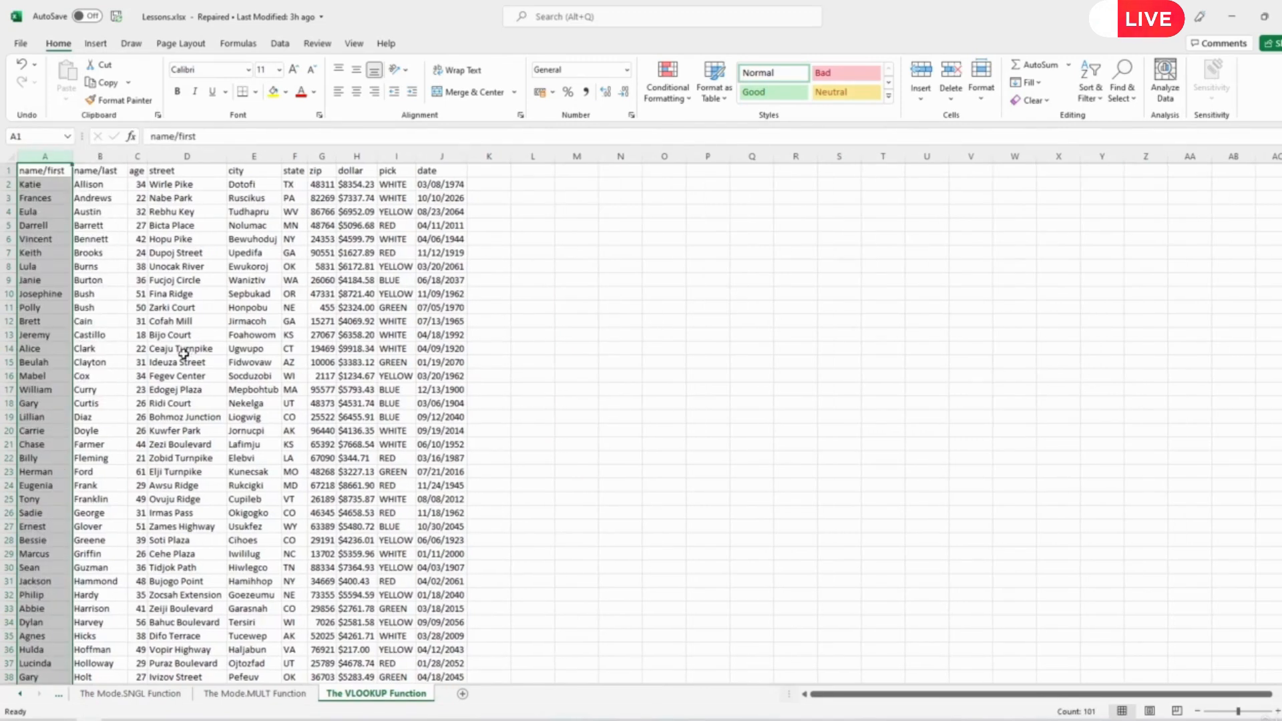
# - Move the name/last column in front of the name/first column by inserting the cut cells at column A
pyautogui.click(96, 157)
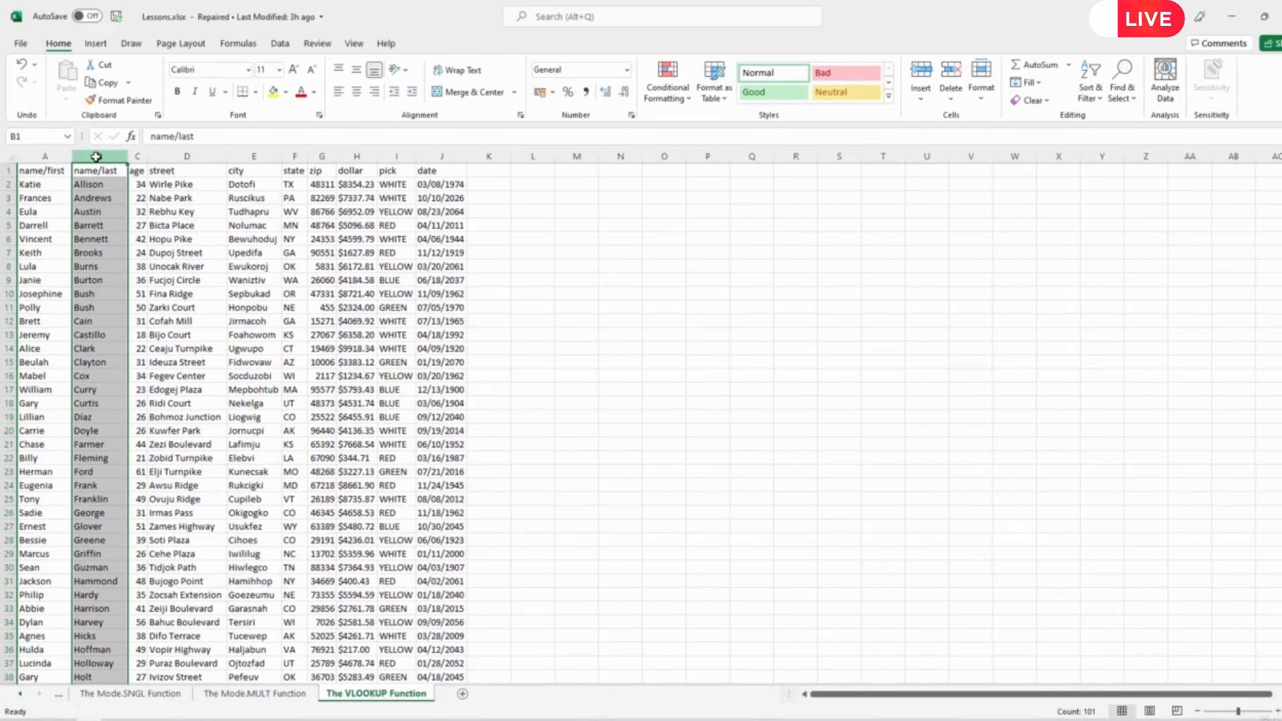
pyautogui.rightClick(96, 157)
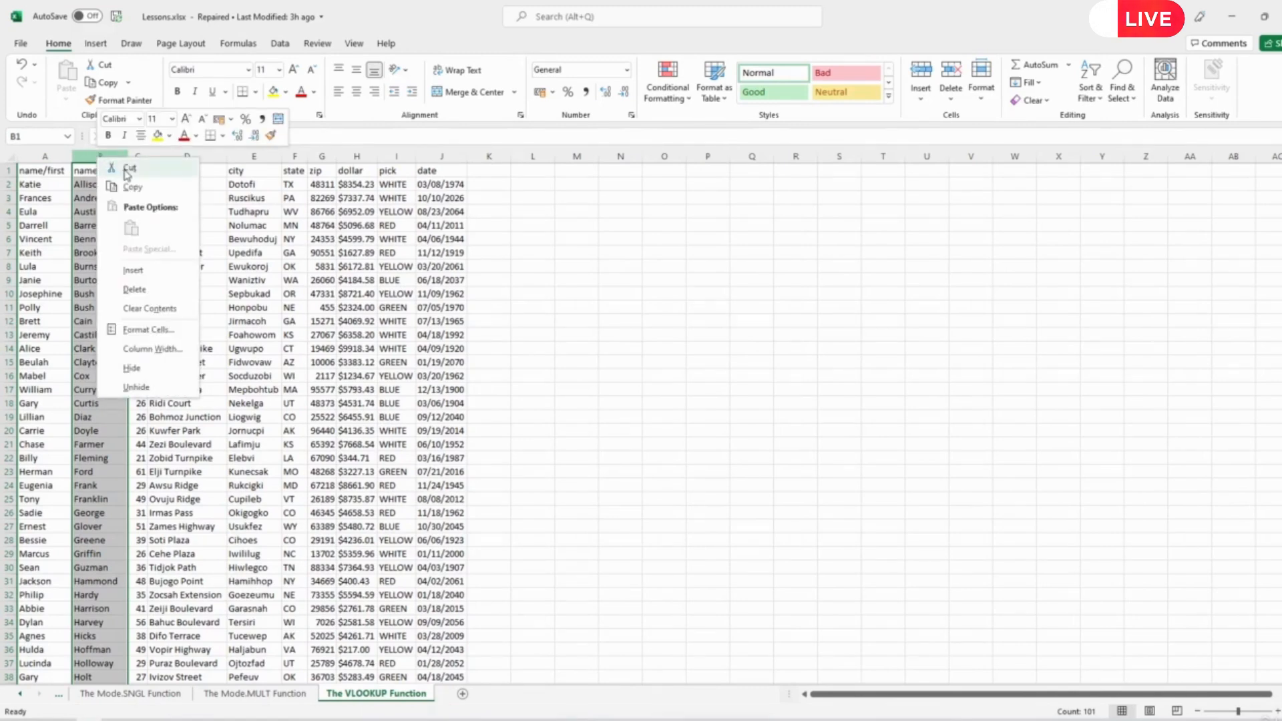
pyautogui.click(127, 171)
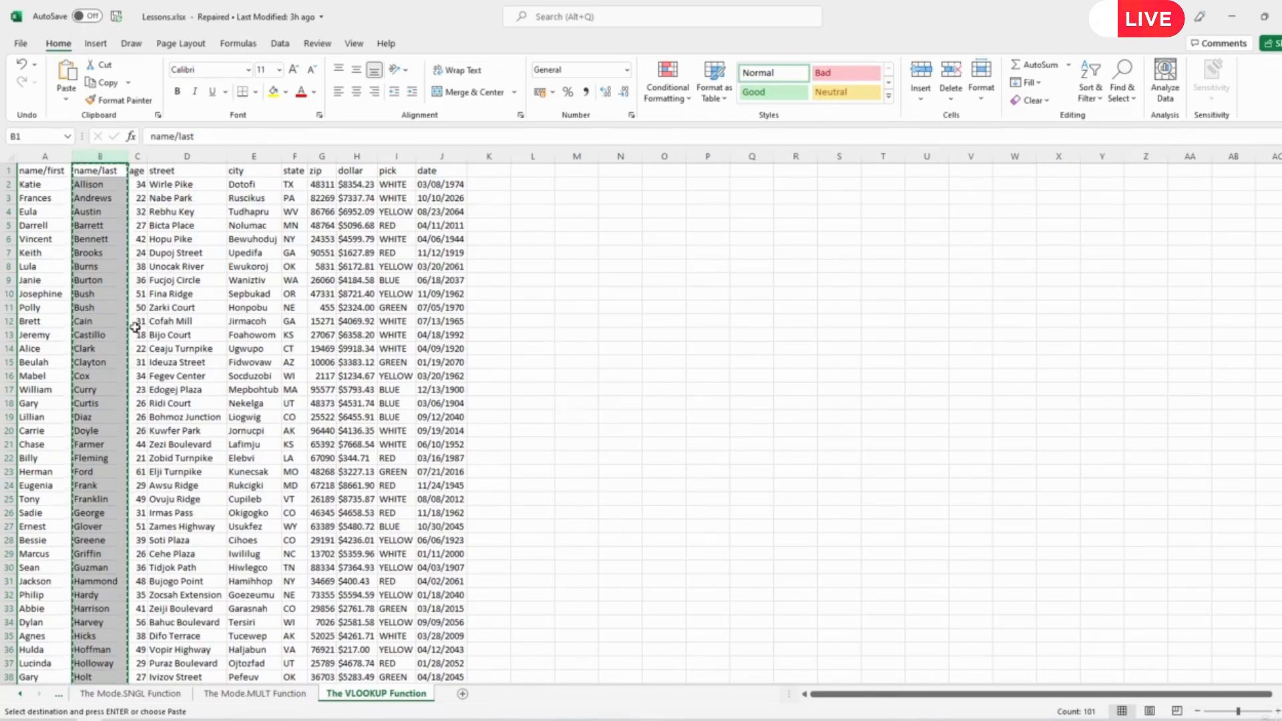
pyautogui.click(34, 158)
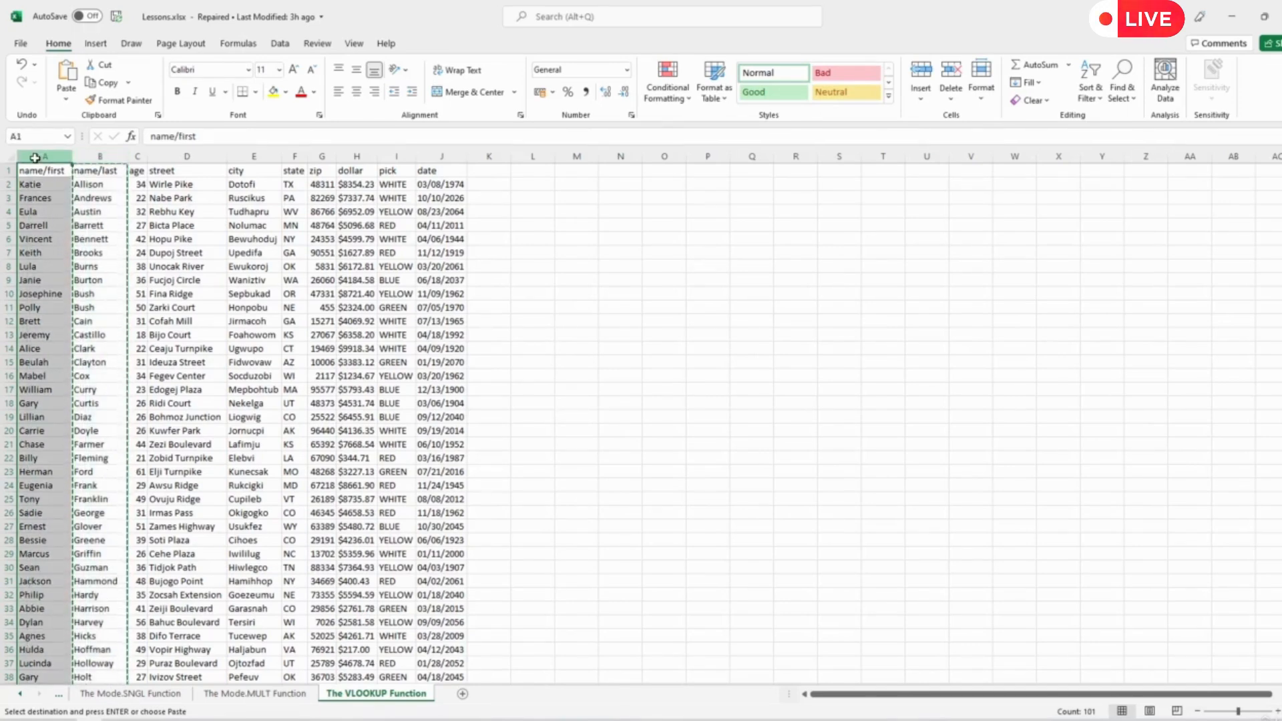
pyautogui.rightClick(35, 158)
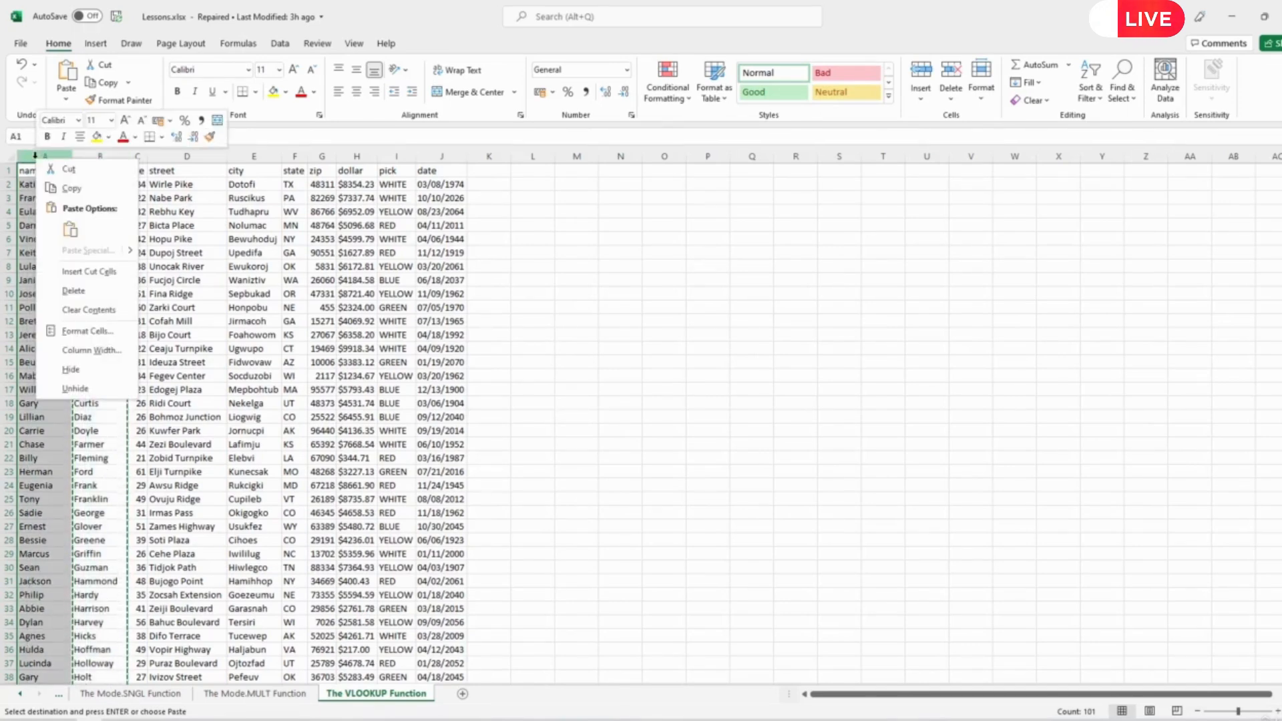
pyautogui.click(98, 273)
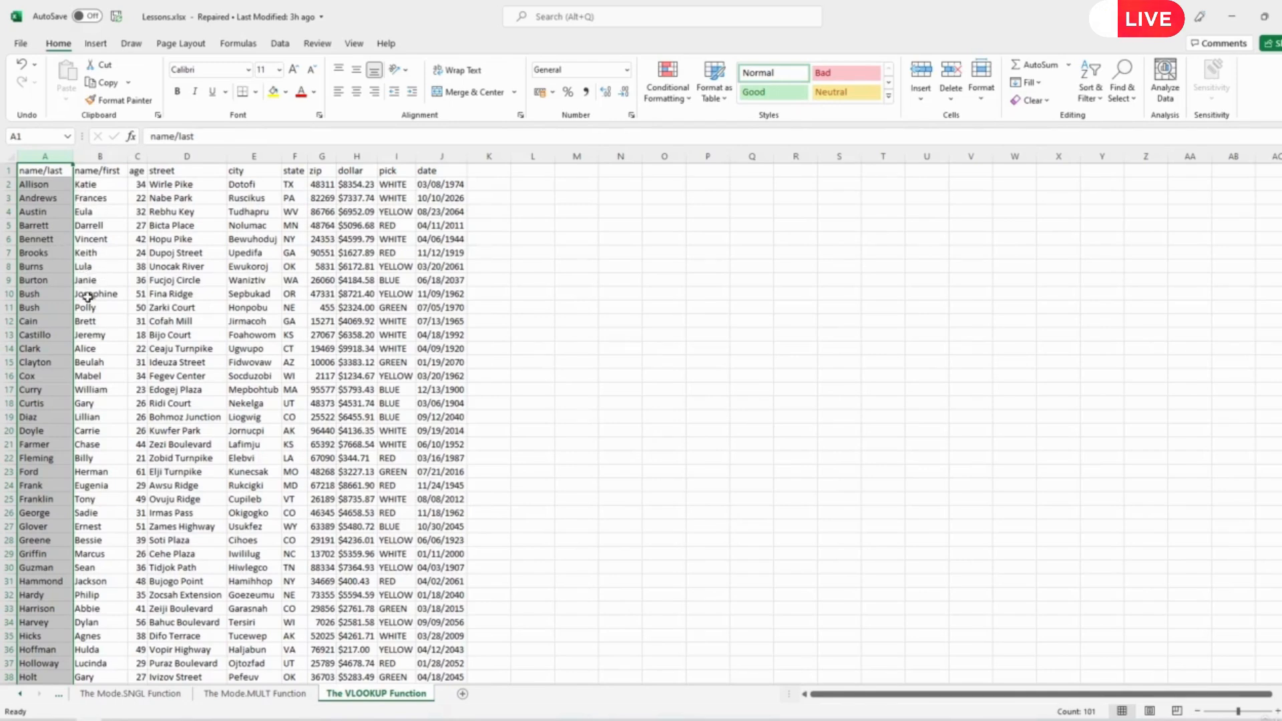
pyautogui.click(553, 310)
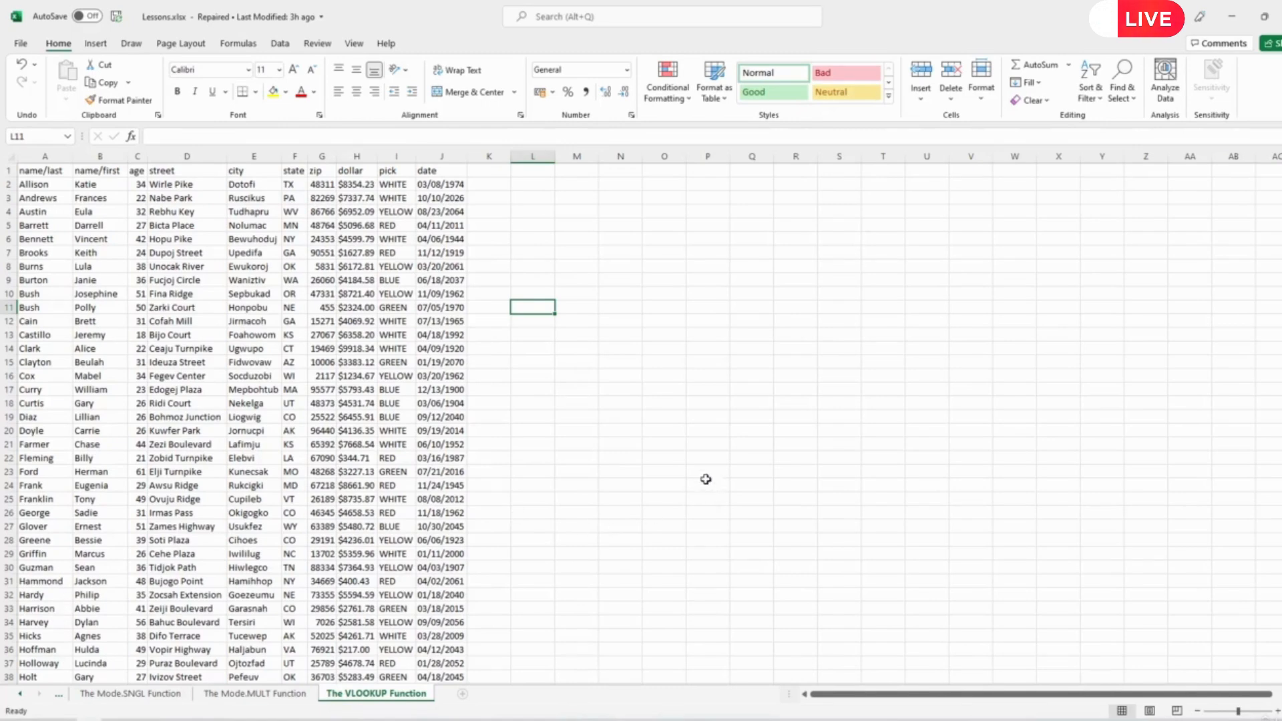
# - Start a VLOOKUP formula in cell L2, entering the last name from A27 as quoted text for the lookup value
pyautogui.click(533, 184)
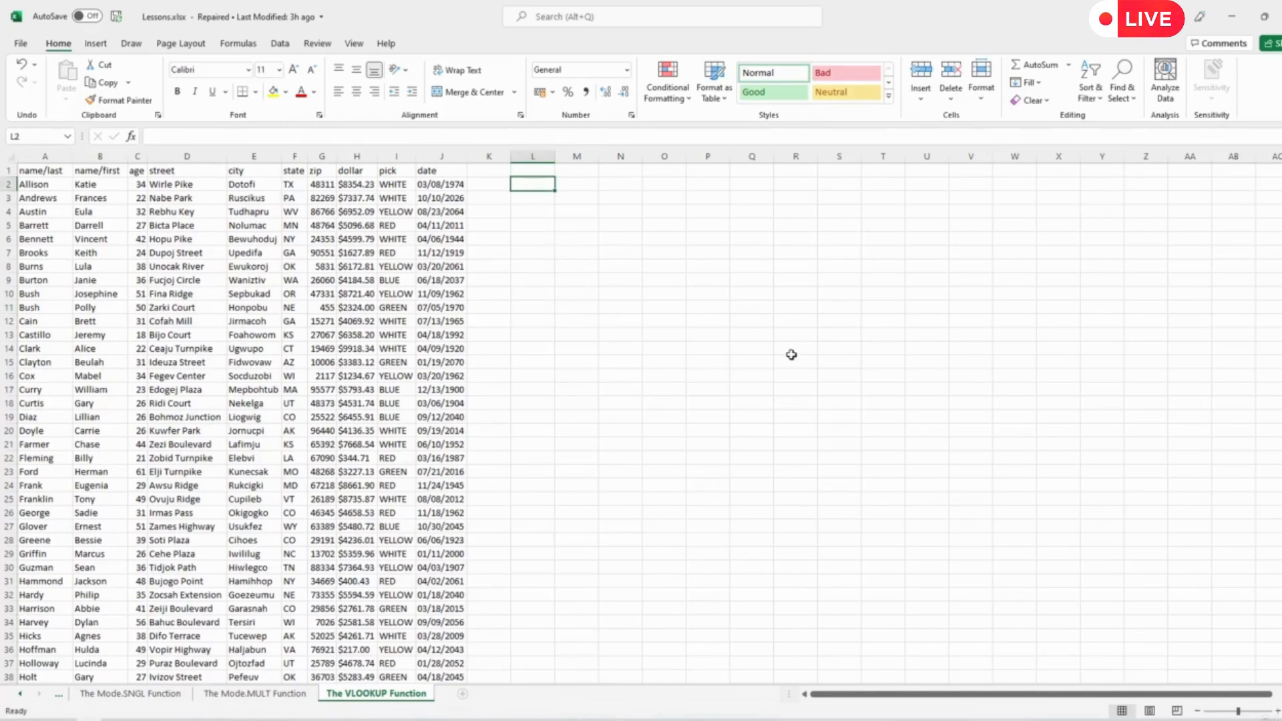
pyautogui.write('=v')
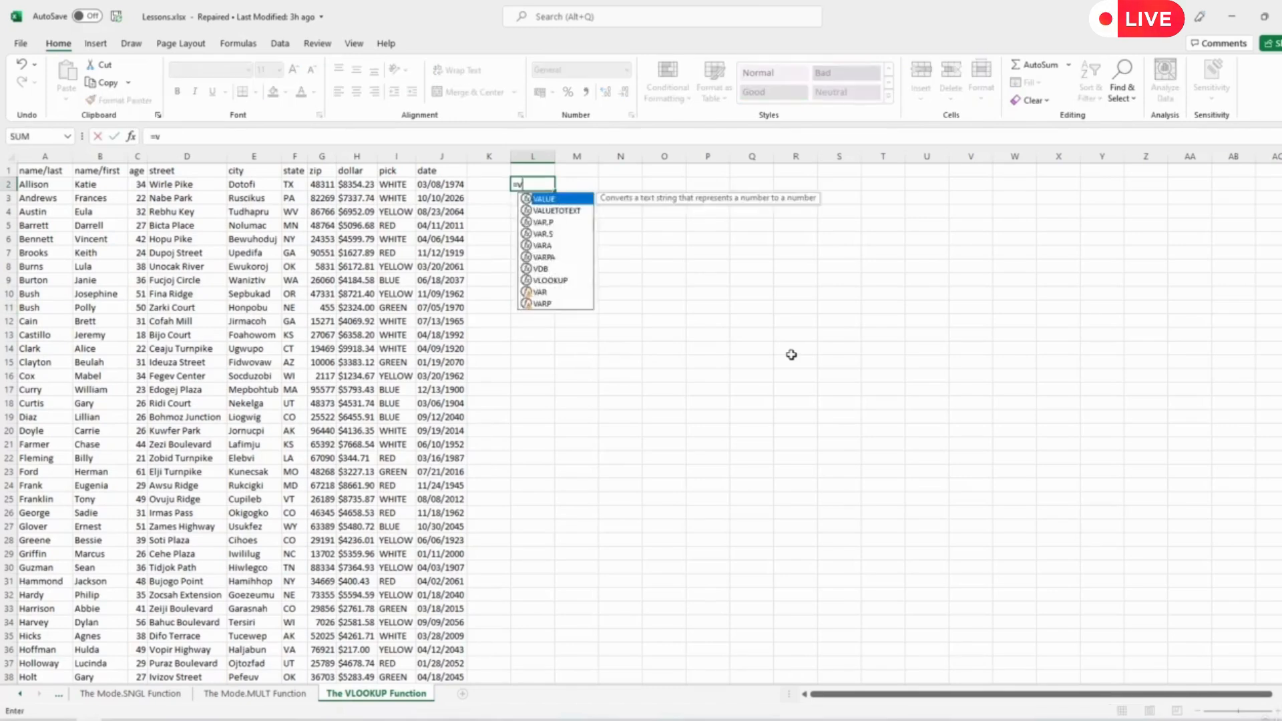
pyautogui.write('lookup(')
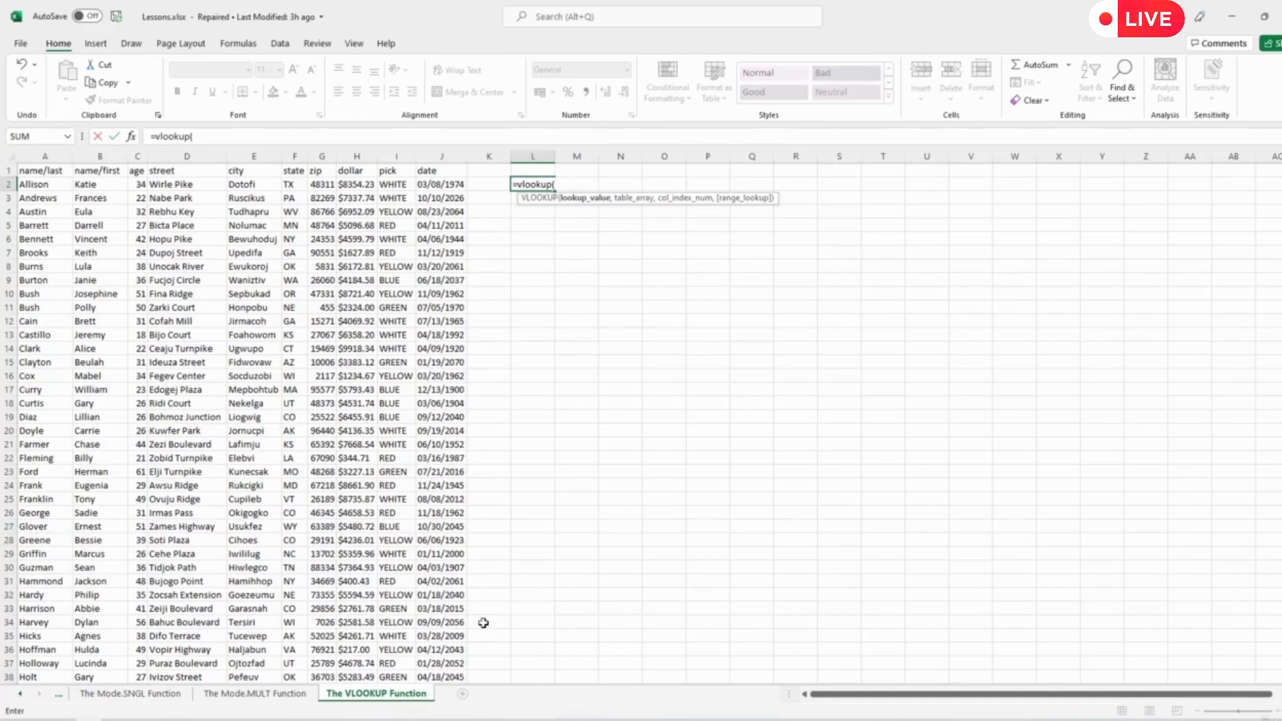
pyautogui.write('g')
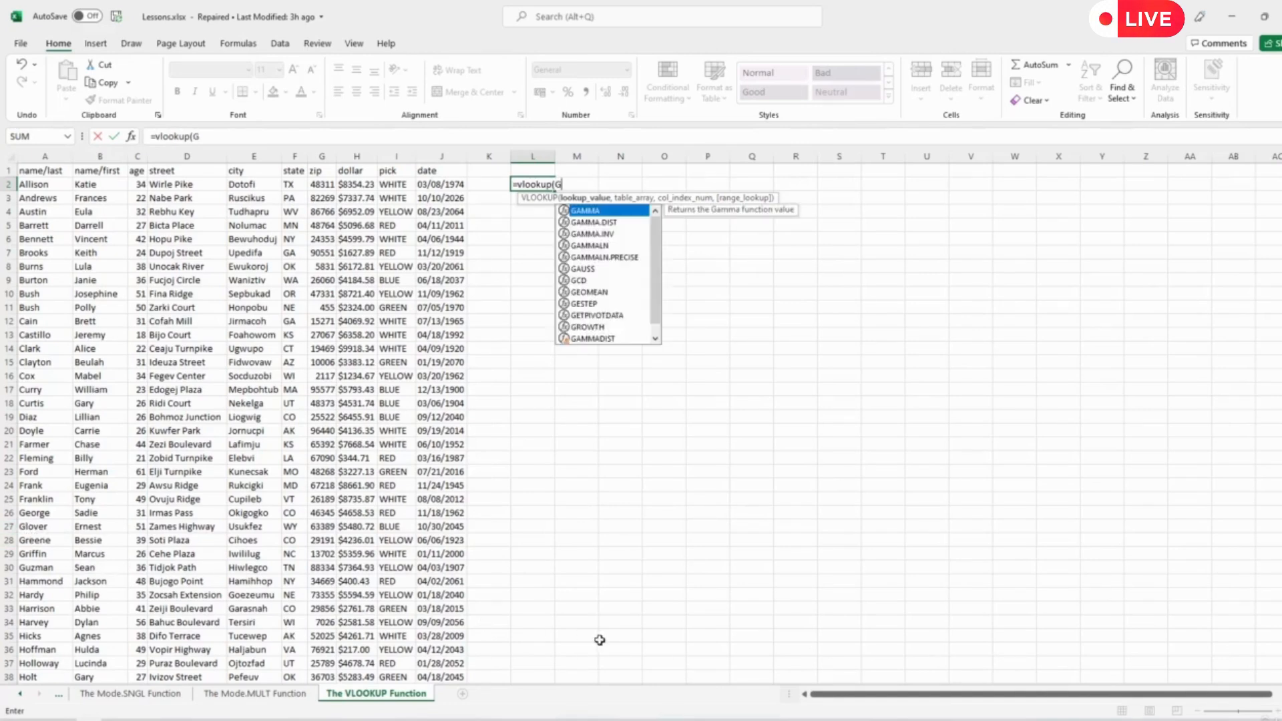
pyautogui.press('BackSpace')
pyautogui.write('"Glo')
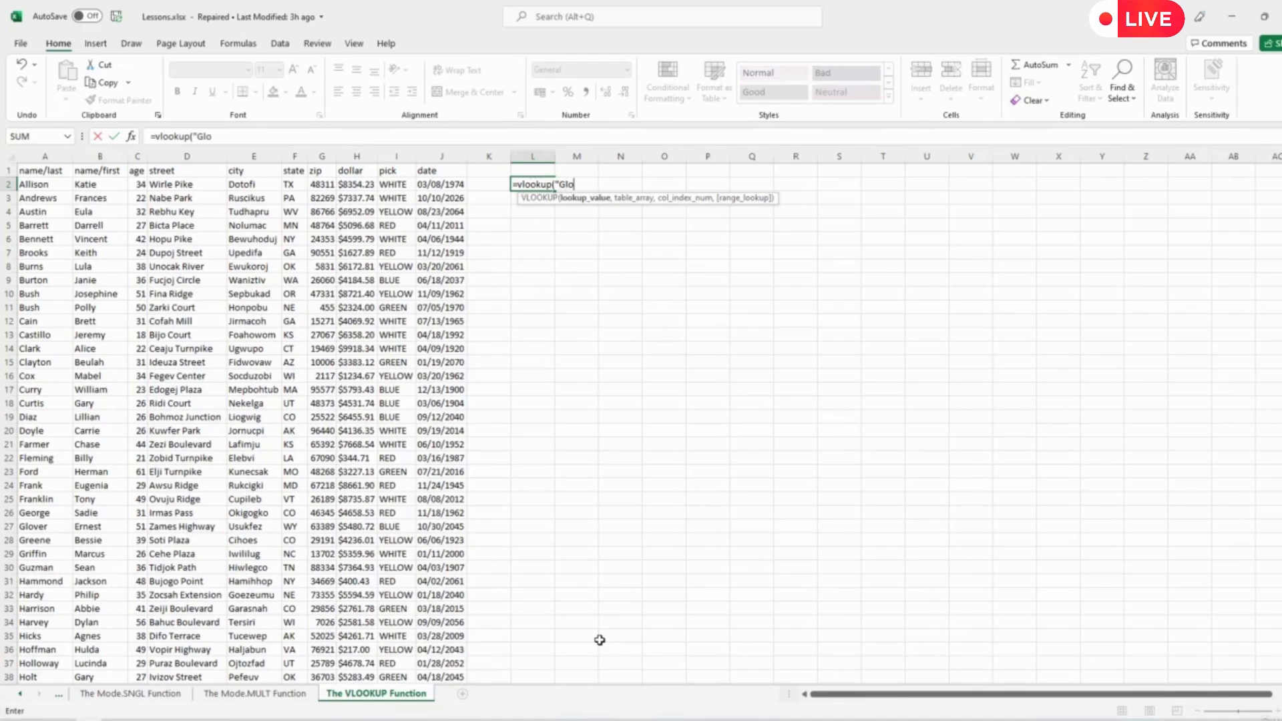
pyautogui.write('ver",')
# - Complete the L2 VLOOKUP formula with table array A2:J101, column index 1 and FALSE for an exact match
pyautogui.moveTo(42, 185); pyautogui.dragTo(451, 652)
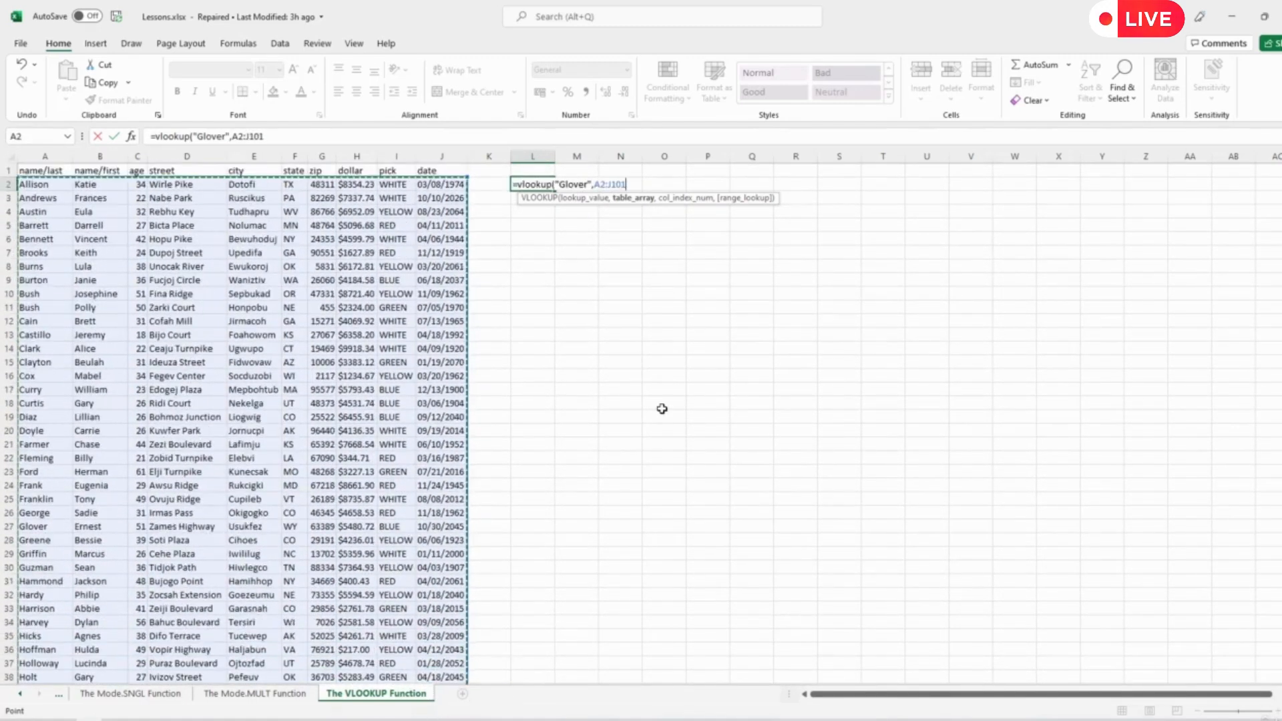
pyautogui.write(',1')
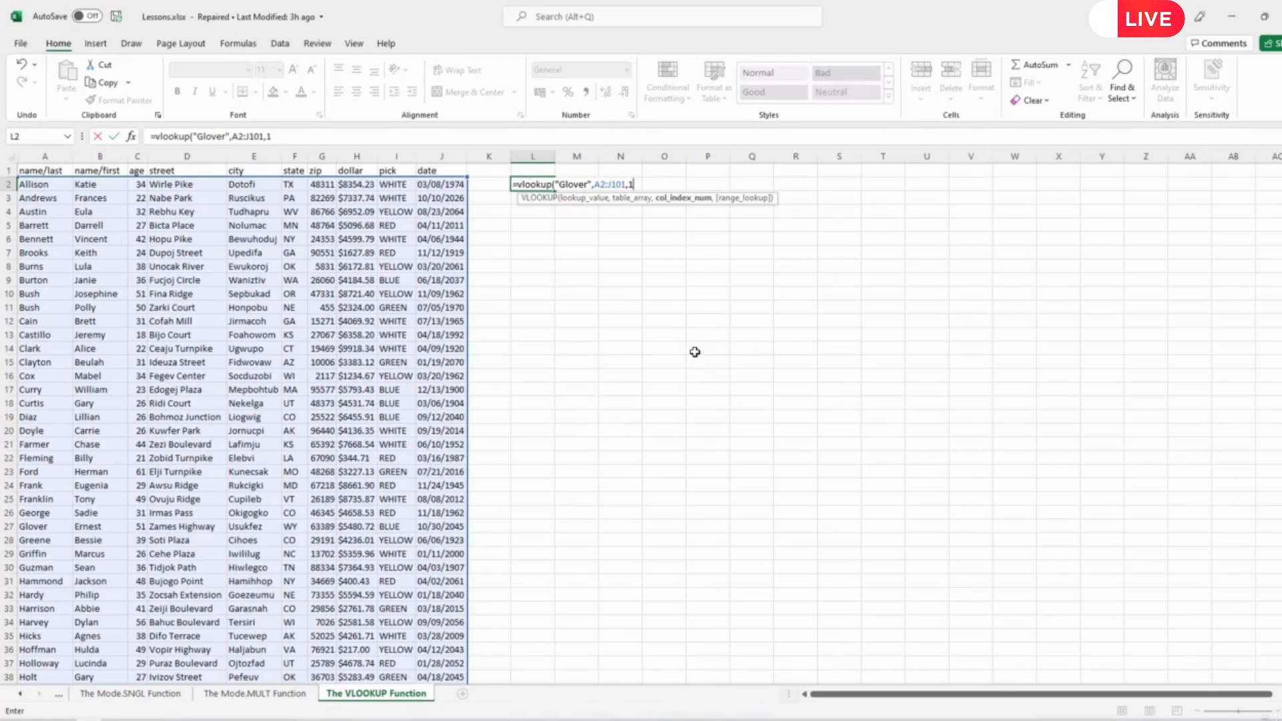
pyautogui.write(',')
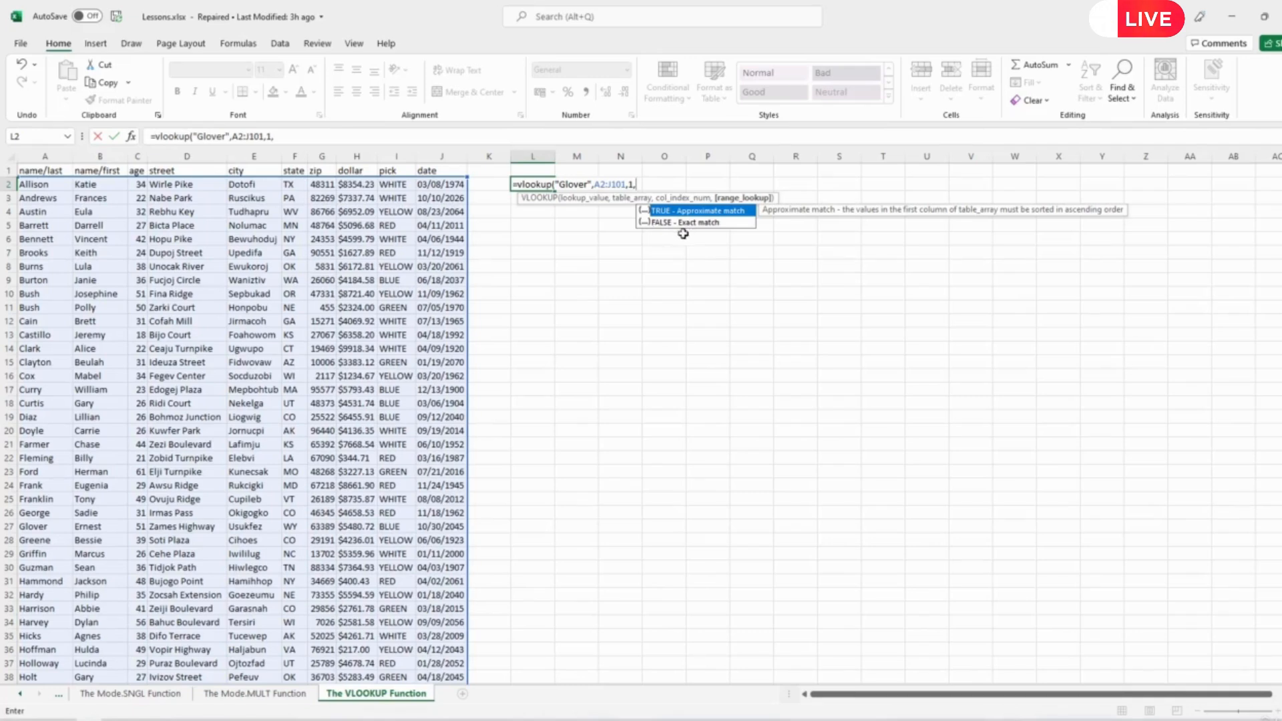
pyautogui.write('FALSE)')
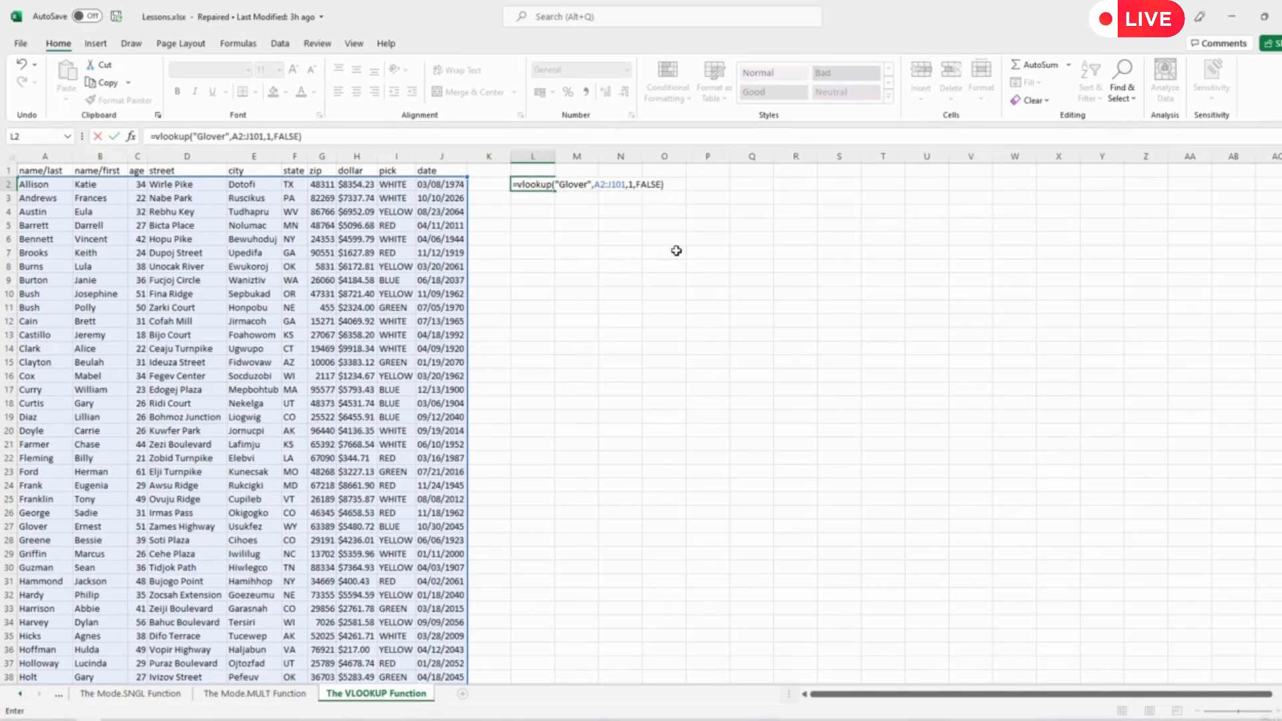
pyautogui.press('Return')
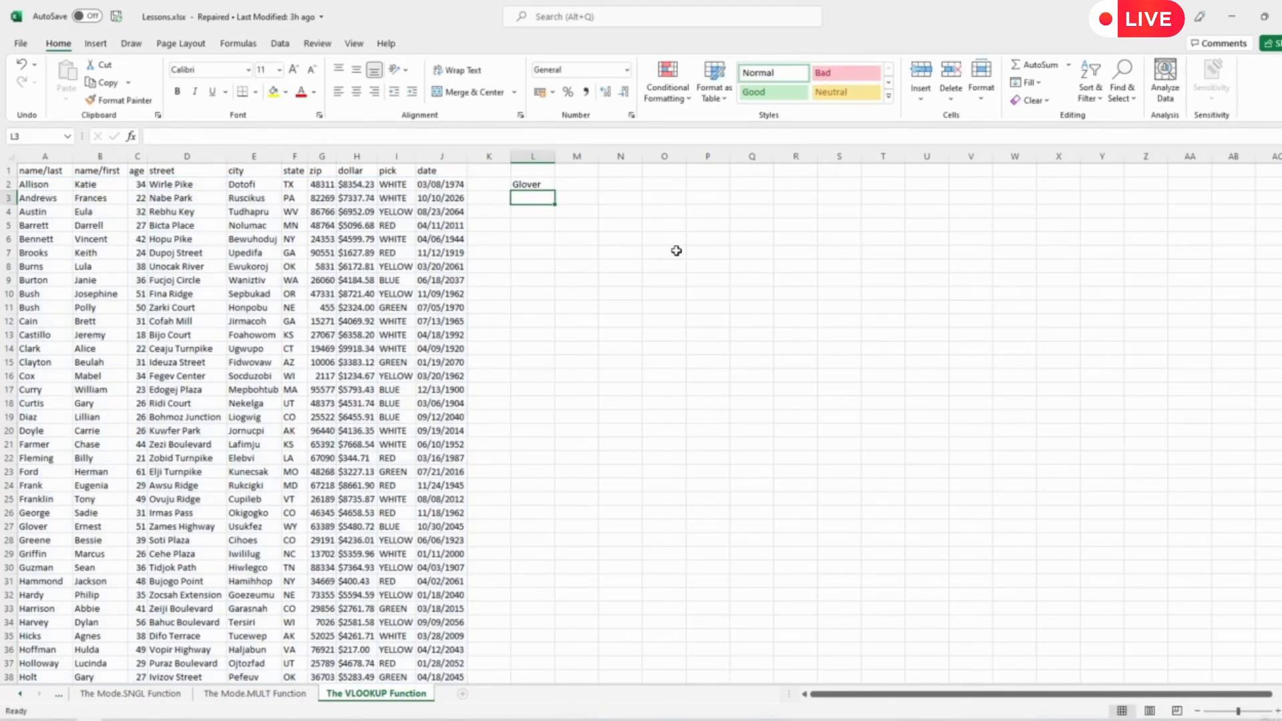
# - Misspell the last name in the L2 VLOOKUP formula by replacing its letter v with p
pyautogui.click(538, 185)
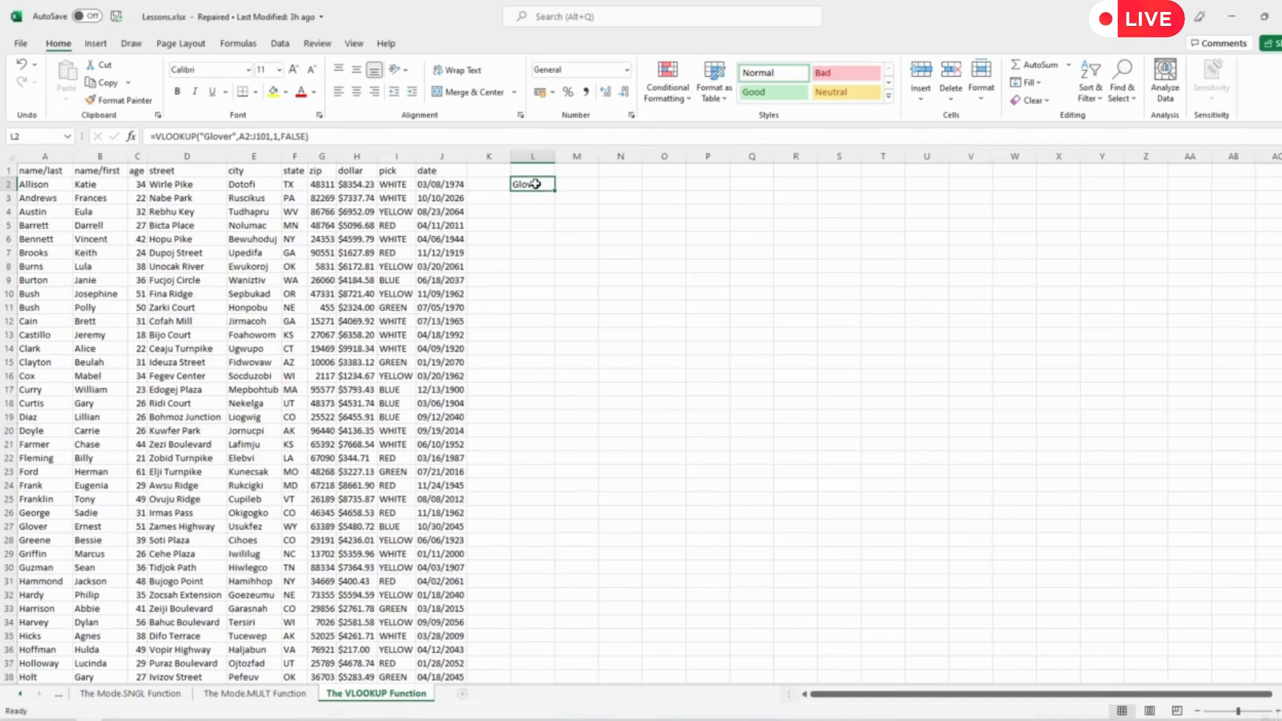
pyautogui.click(221, 136)
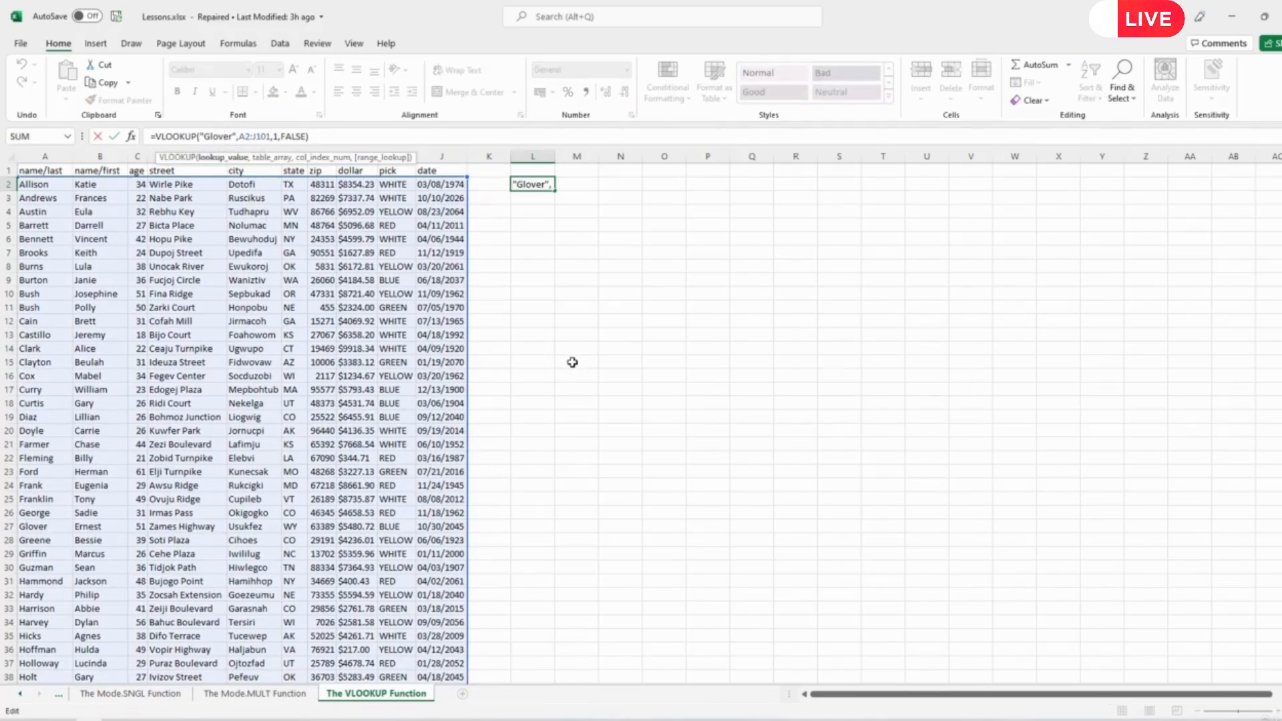
pyautogui.press('BackSpace')
pyautogui.write('p')
pyautogui.press('Return')
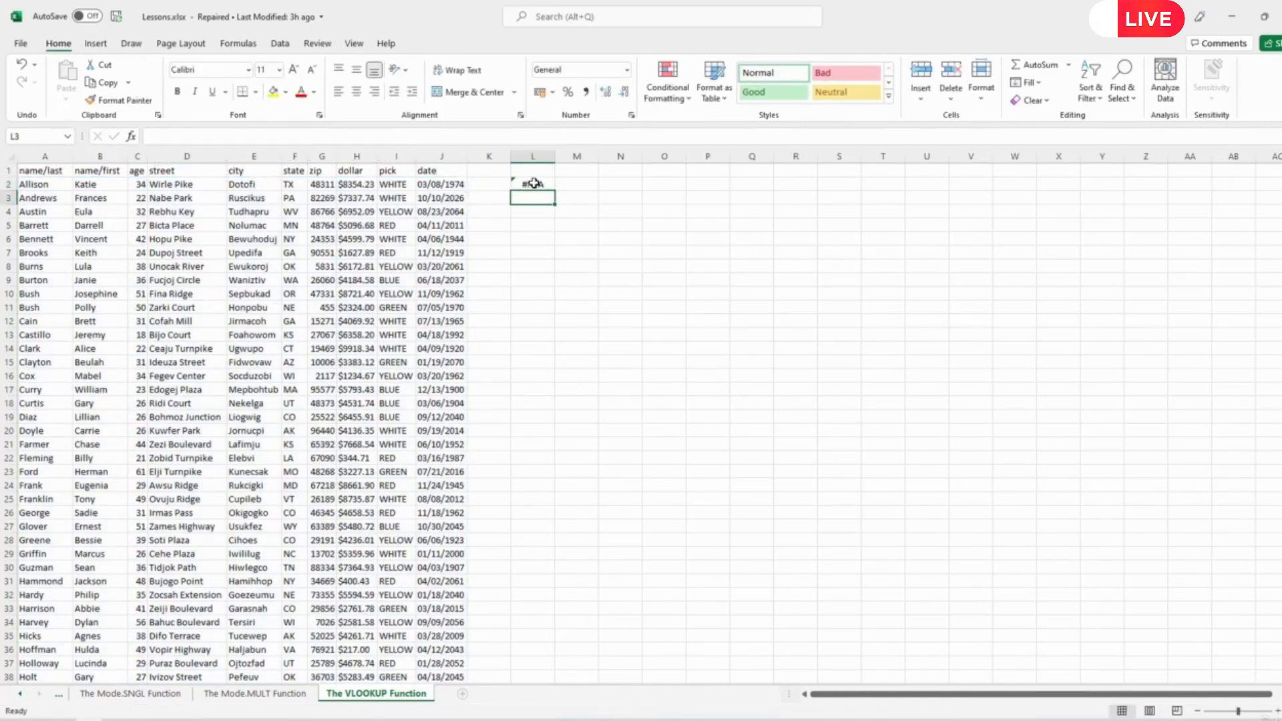
# - Change the range lookup argument of the L2 VLOOKUP formula to TRUE for an approximate match
pyautogui.click(534, 183)
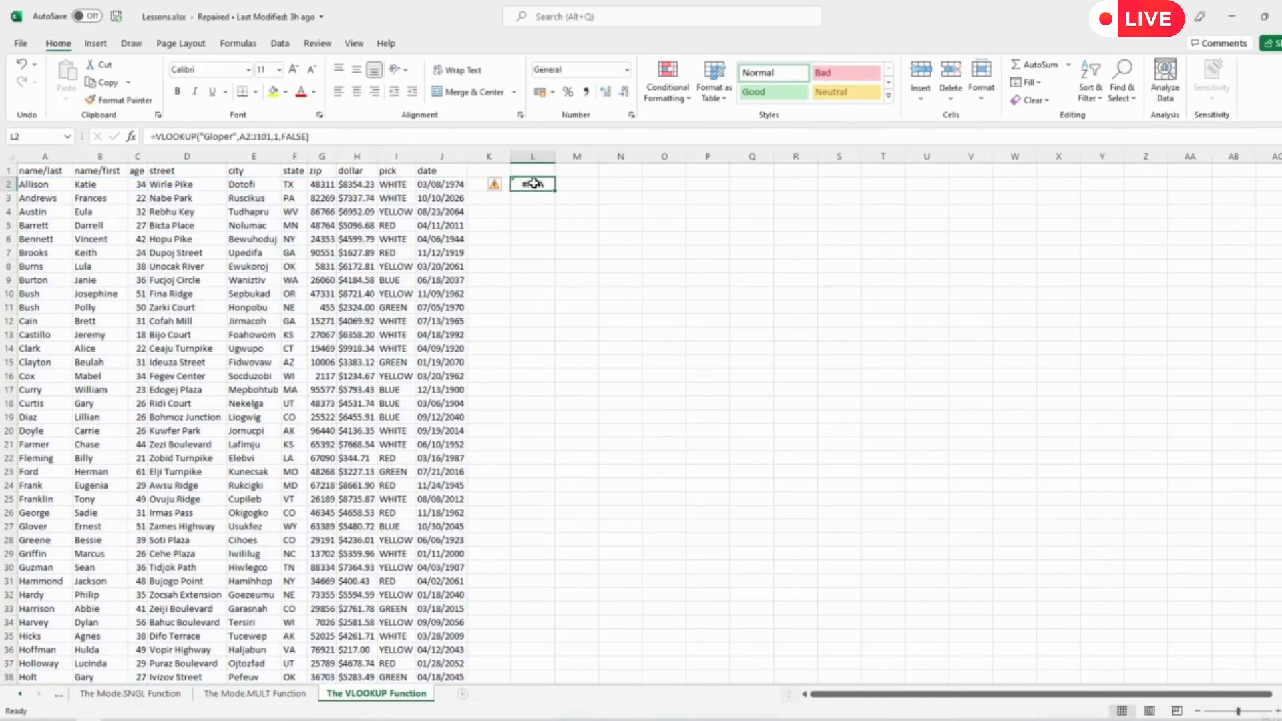
pyautogui.click(307, 136)
pyautogui.doubleClick(292, 135)
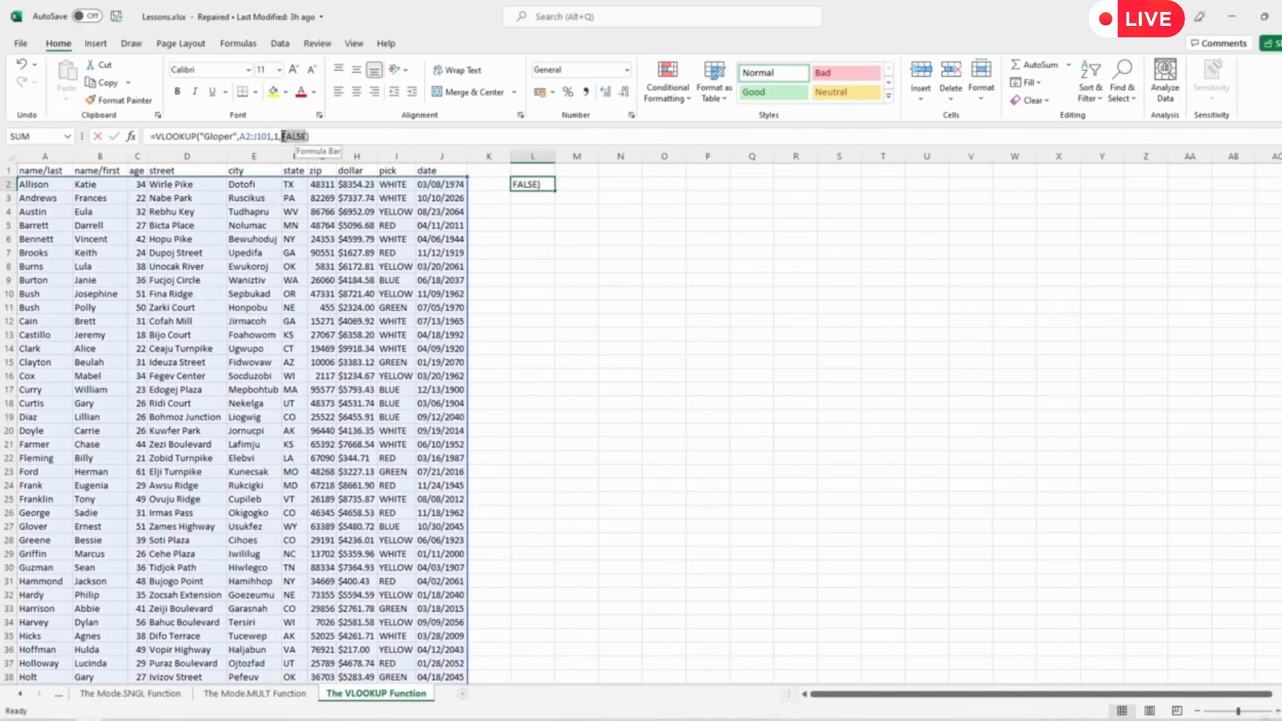
pyautogui.write('TRUE')
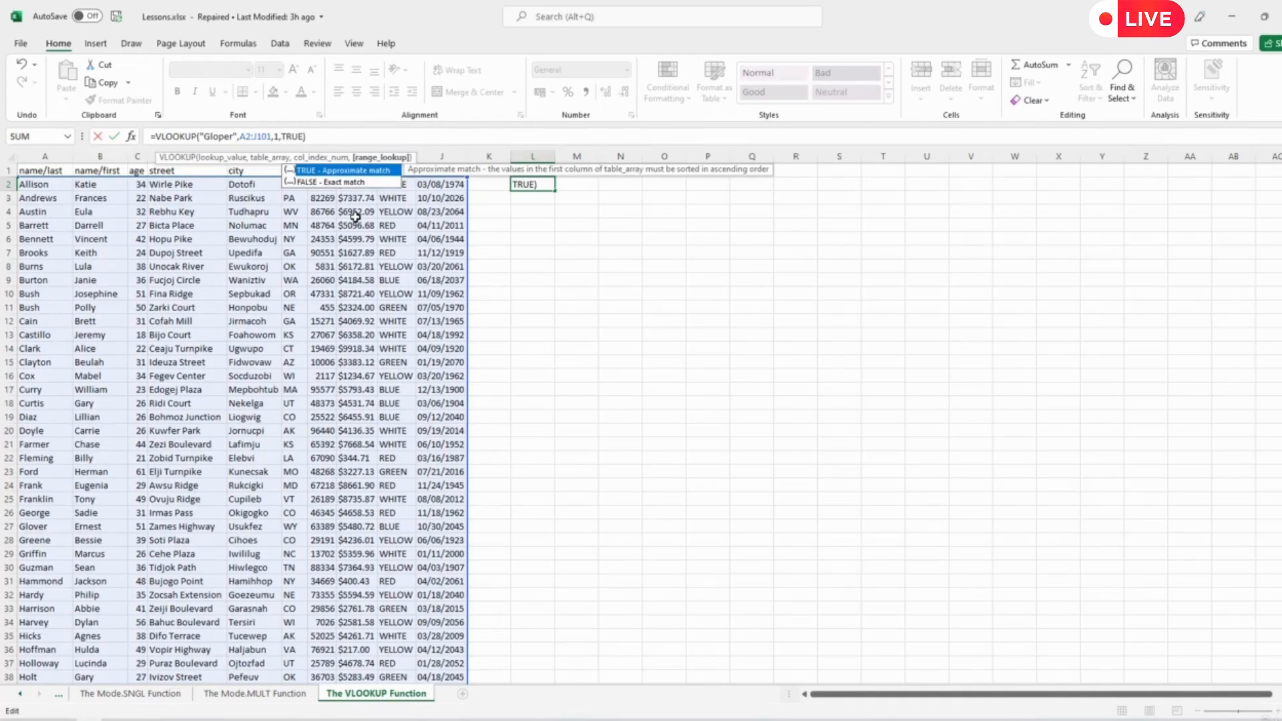
pyautogui.press('Return')
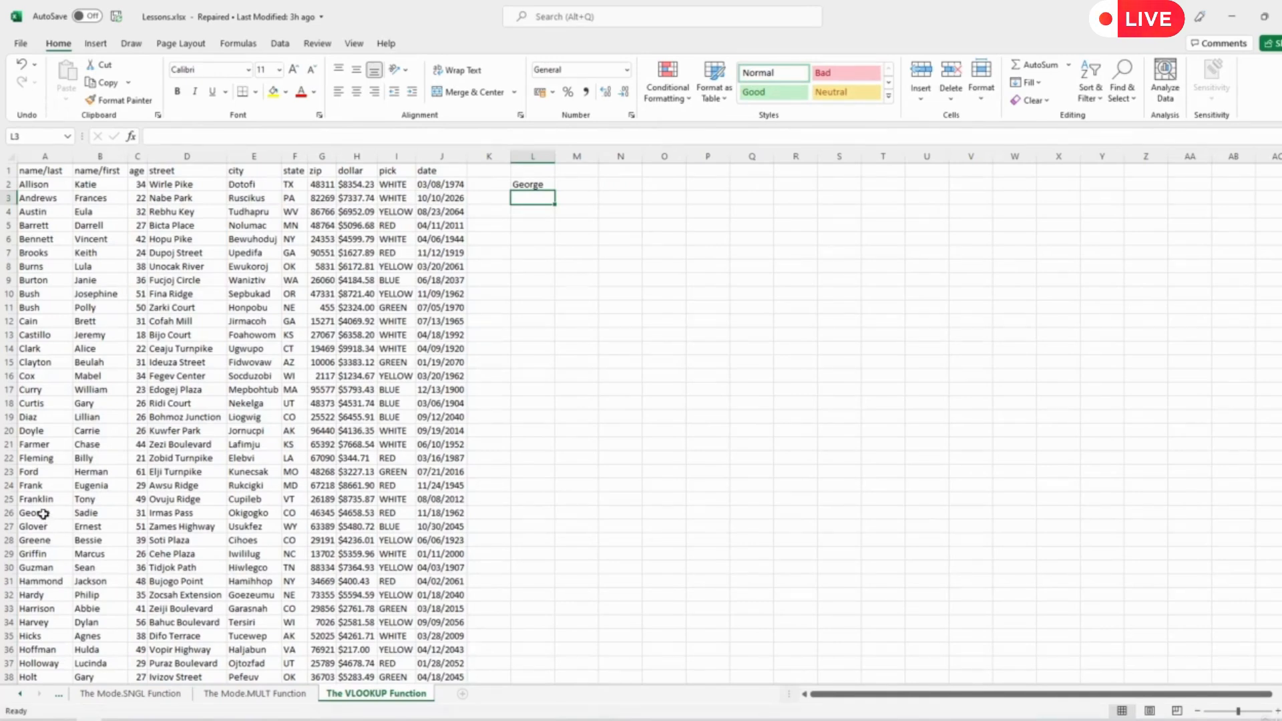
pyautogui.click(517, 182)
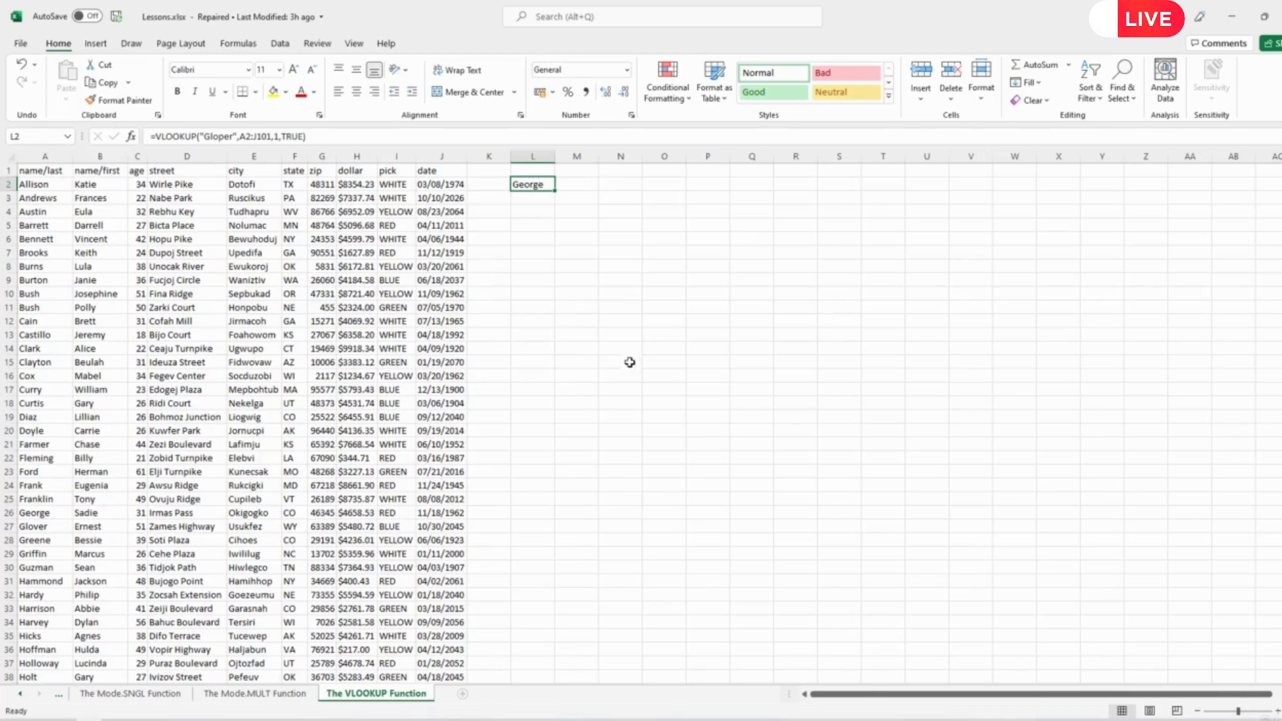
# - Add a List data validation to cell L4 with the last names in $A$2:$A$101 as its source
pyautogui.click(545, 209)
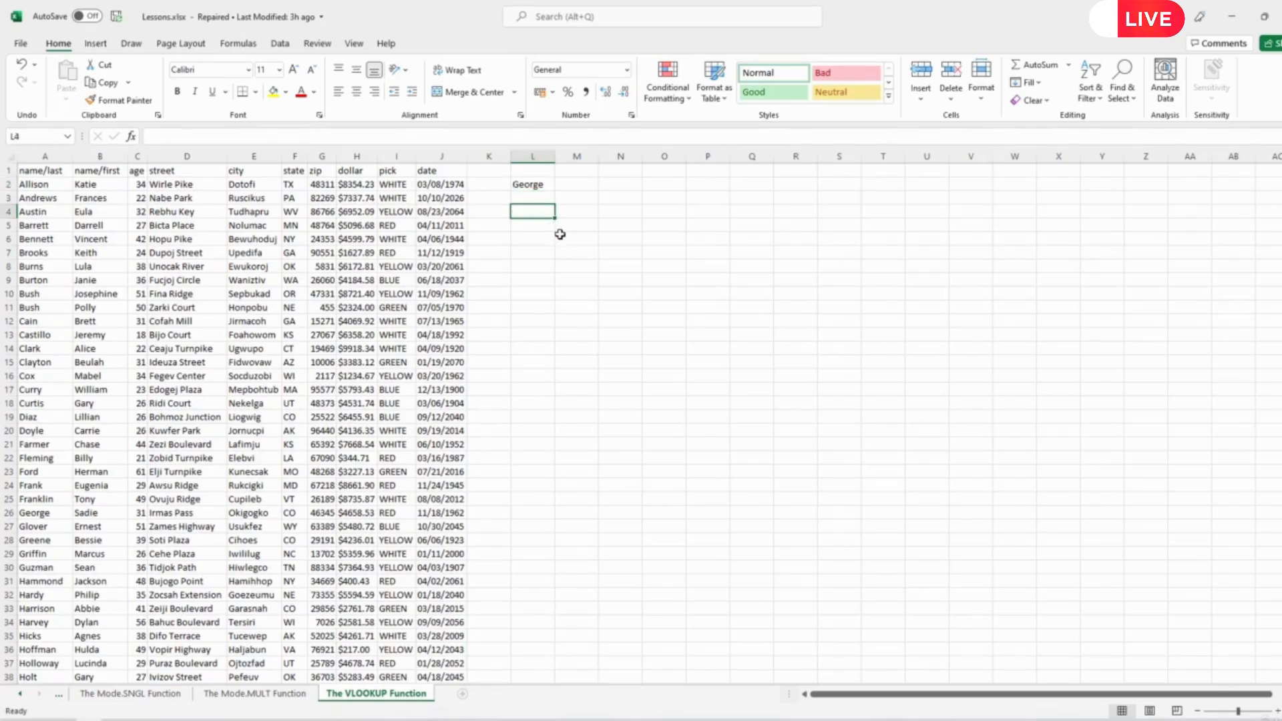
pyautogui.click(281, 43)
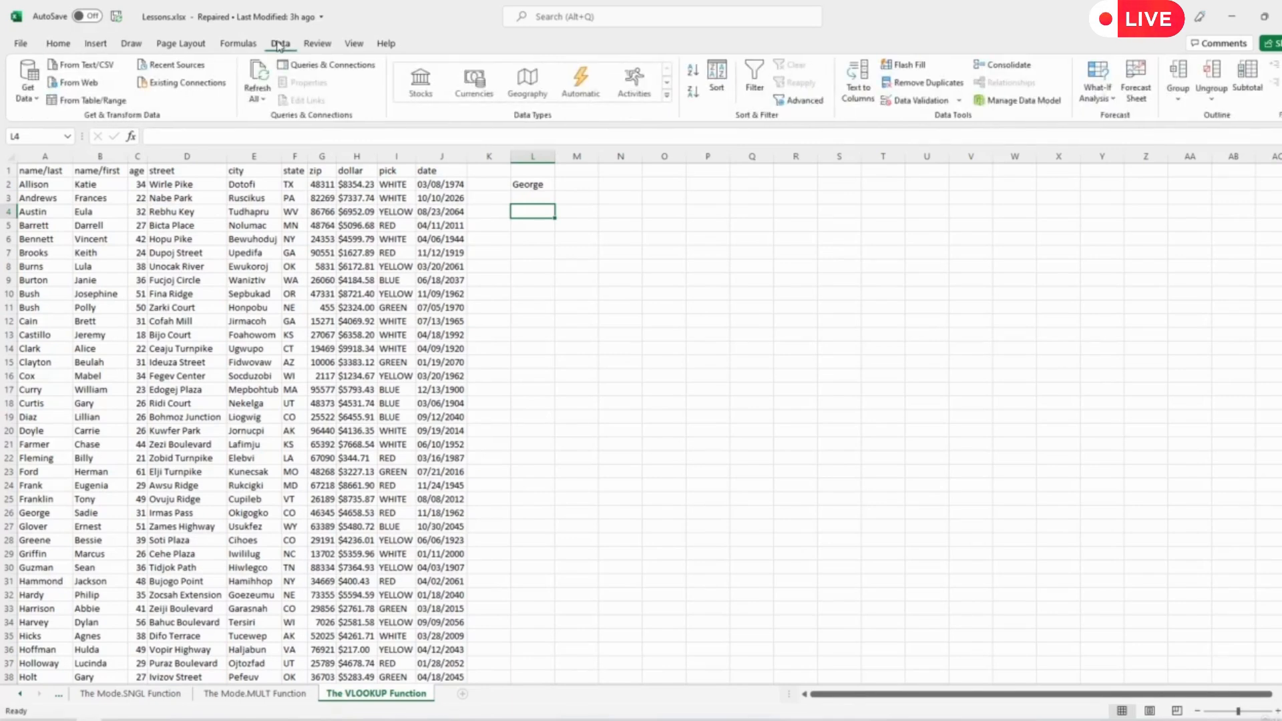
pyautogui.click(926, 102)
pyautogui.click(502, 289)
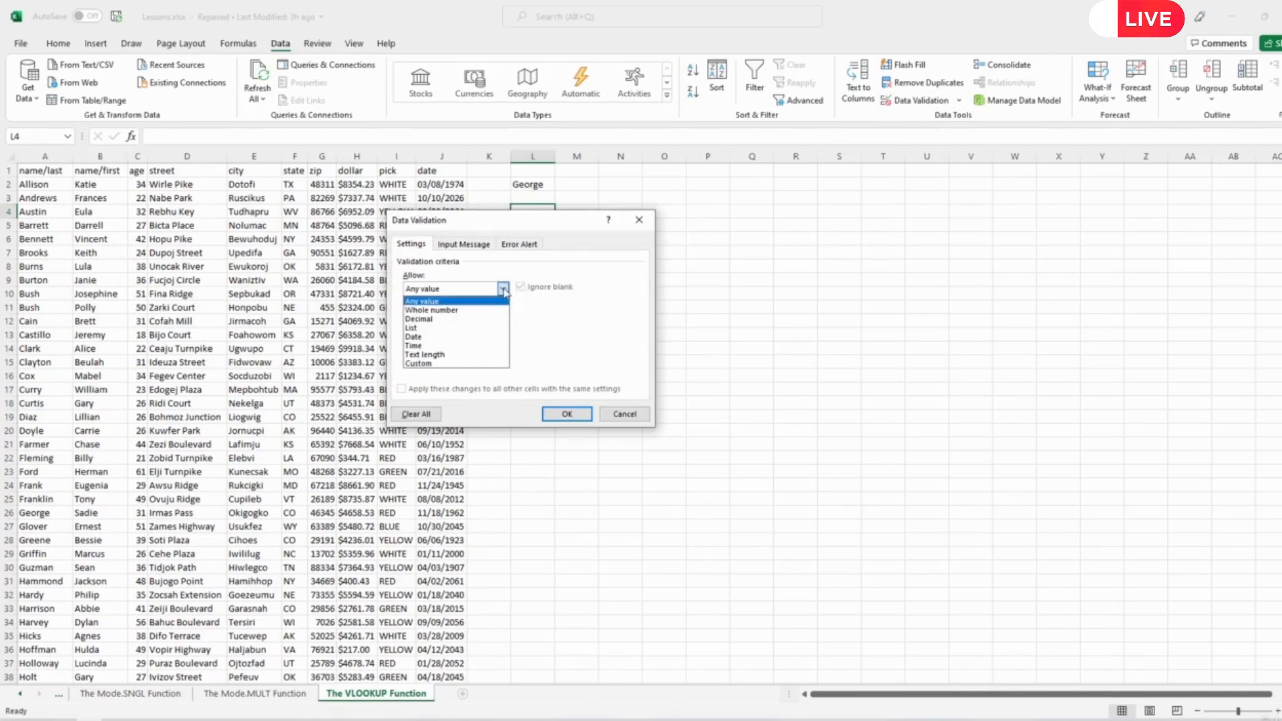
pyautogui.click(414, 337)
pyautogui.click(581, 344)
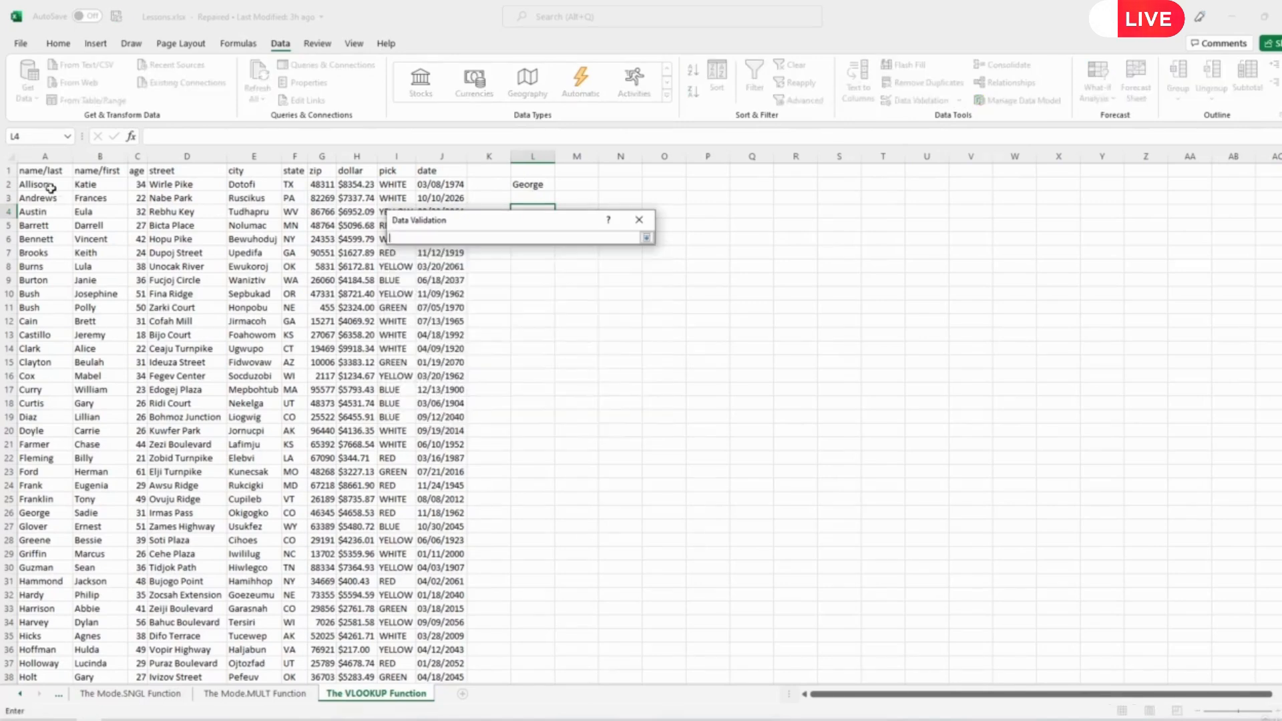
pyautogui.moveTo(48, 186); pyautogui.dragTo(47, 663)
pyautogui.press('Return')
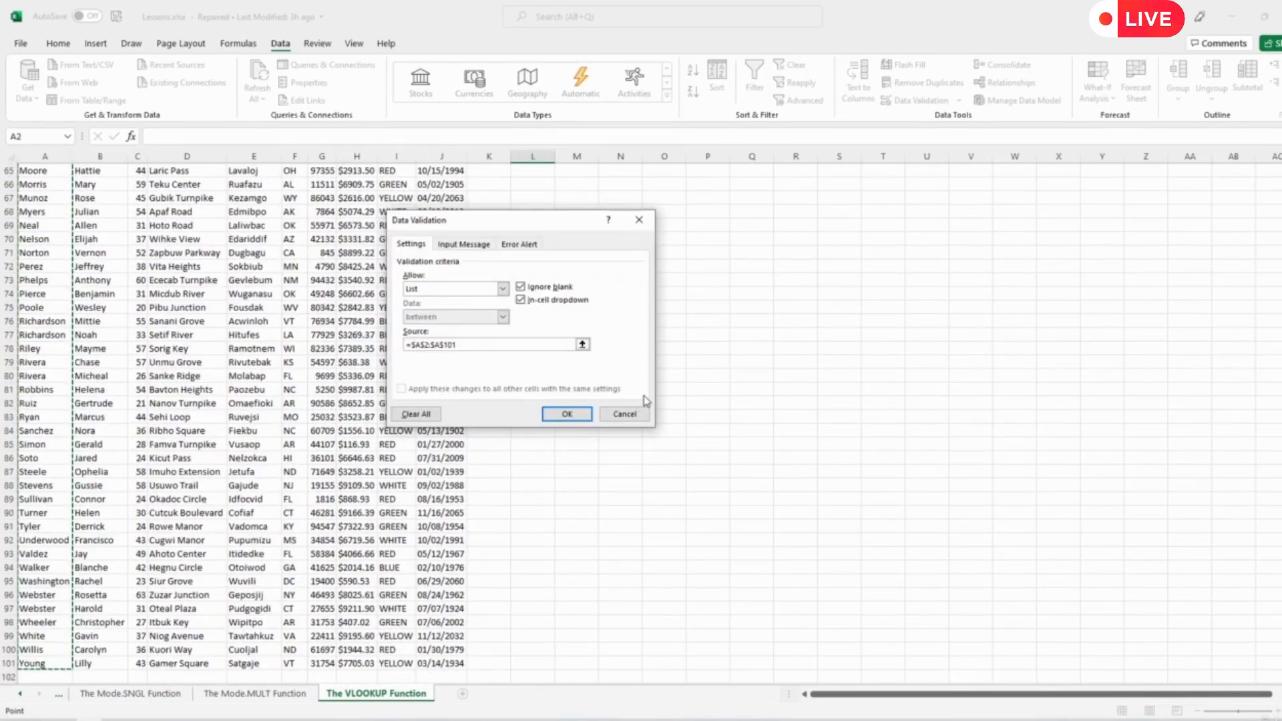
pyautogui.moveTo(561, 220); pyautogui.dragTo(803, 326)
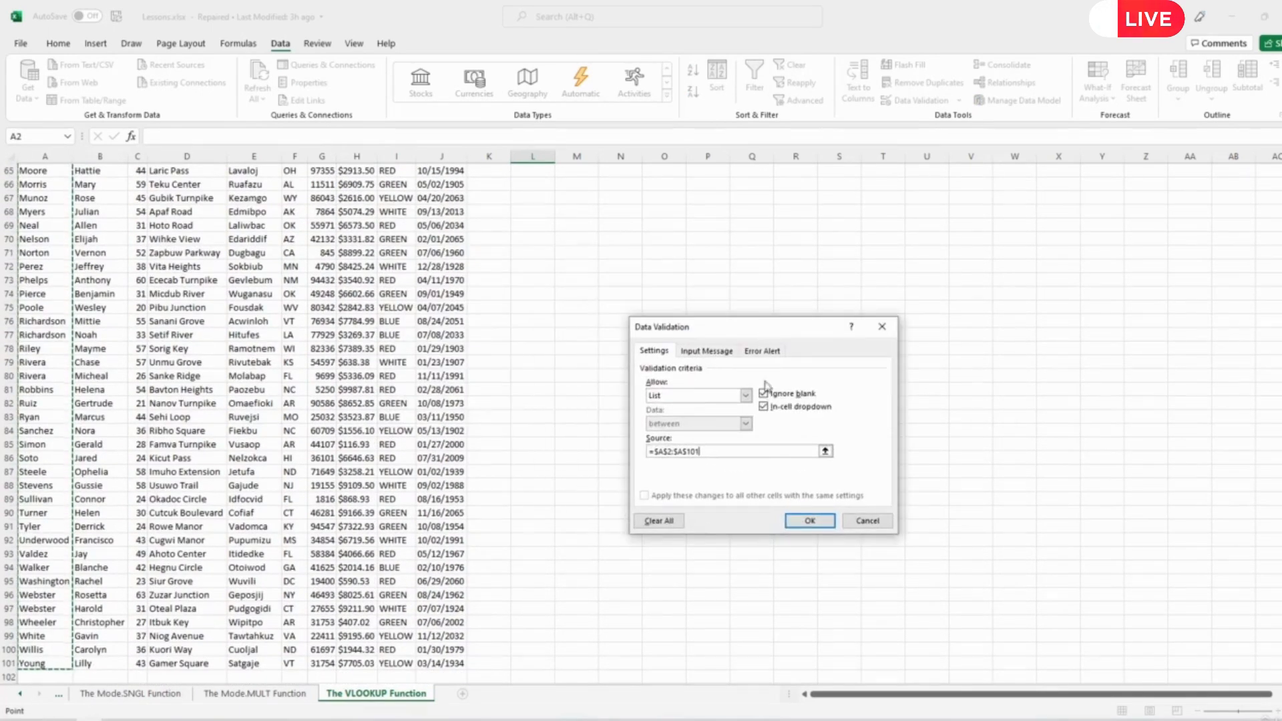
pyautogui.click(809, 522)
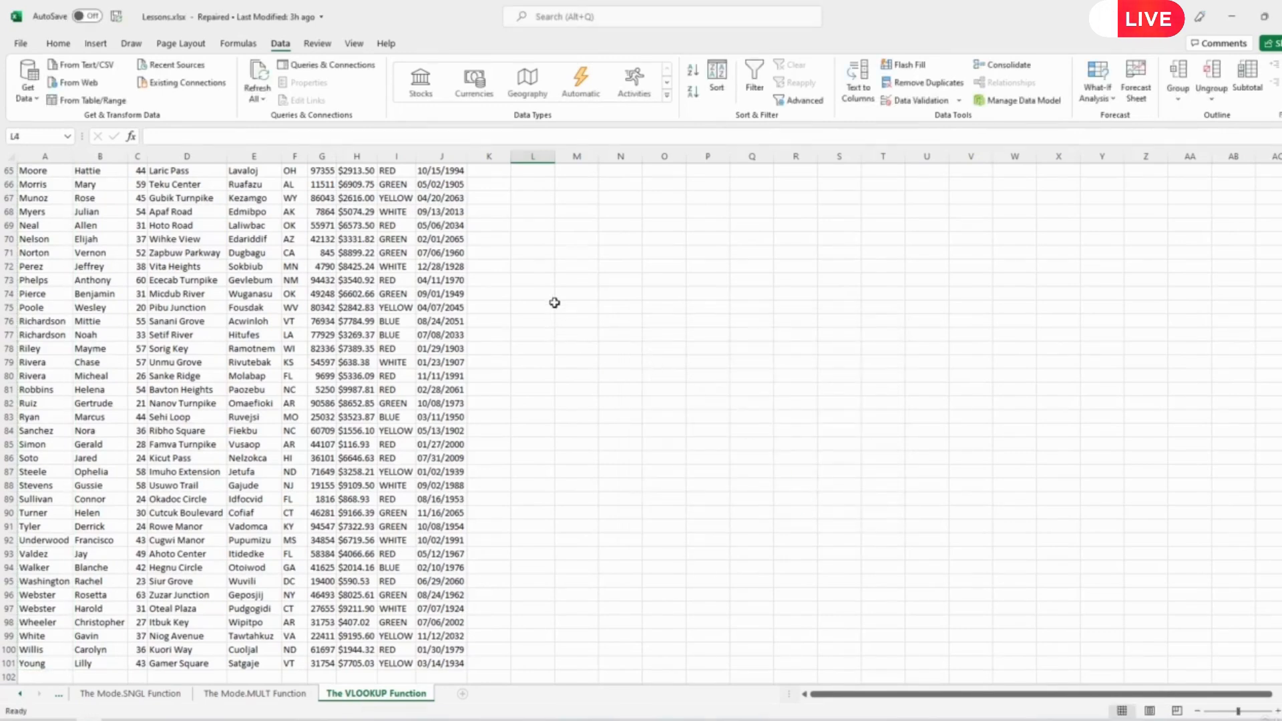
pyautogui.scroll(20, 554, 303)
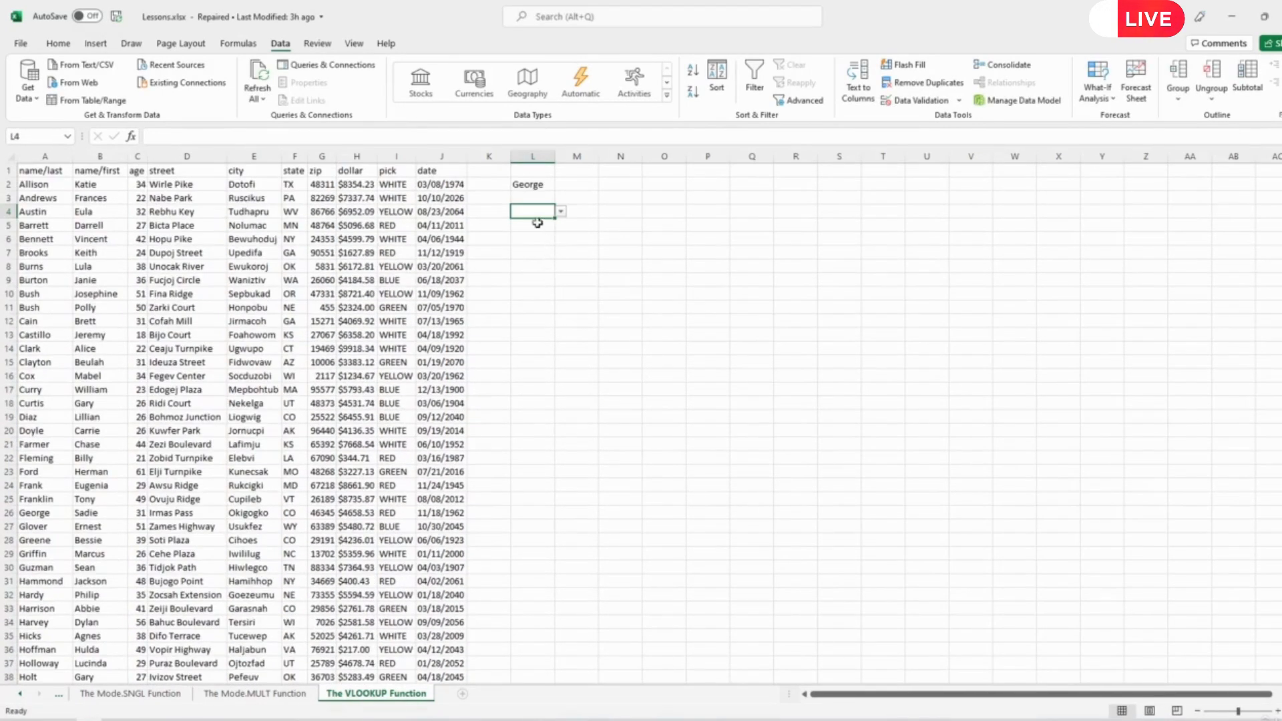
# - Apply outside borders to the dropdown cell L4
pyautogui.click(64, 45)
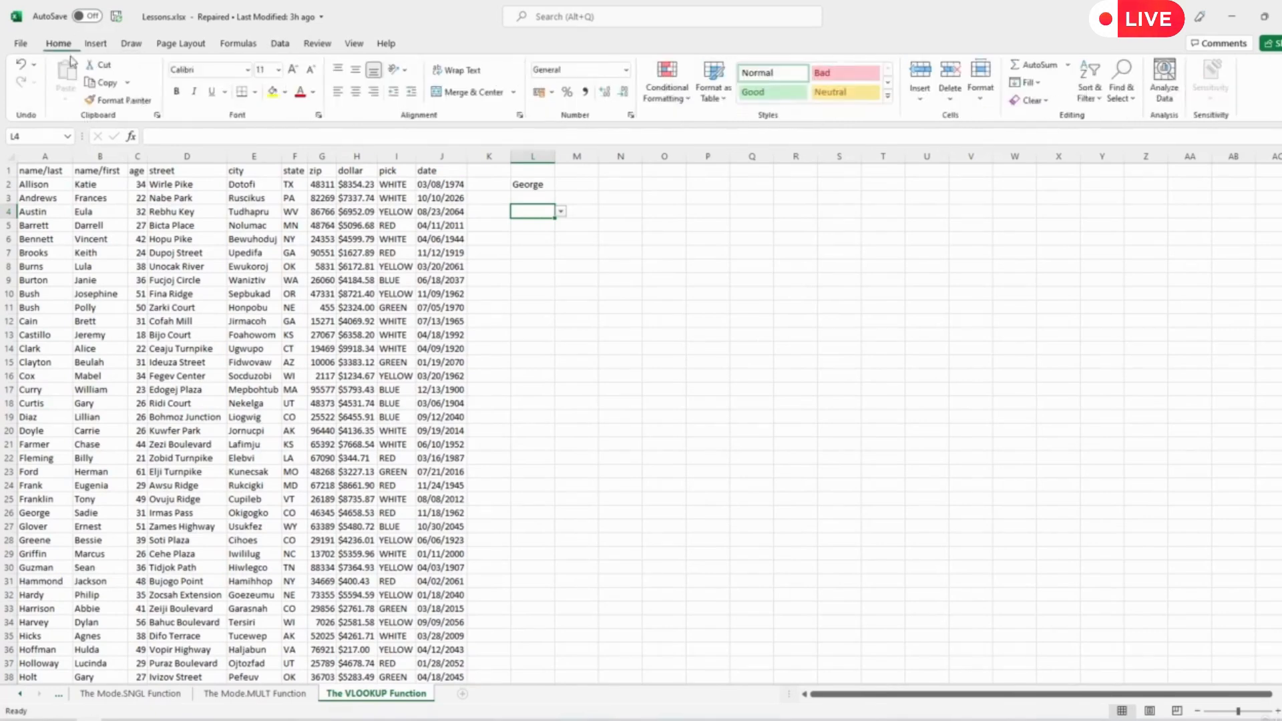
pyautogui.click(255, 91)
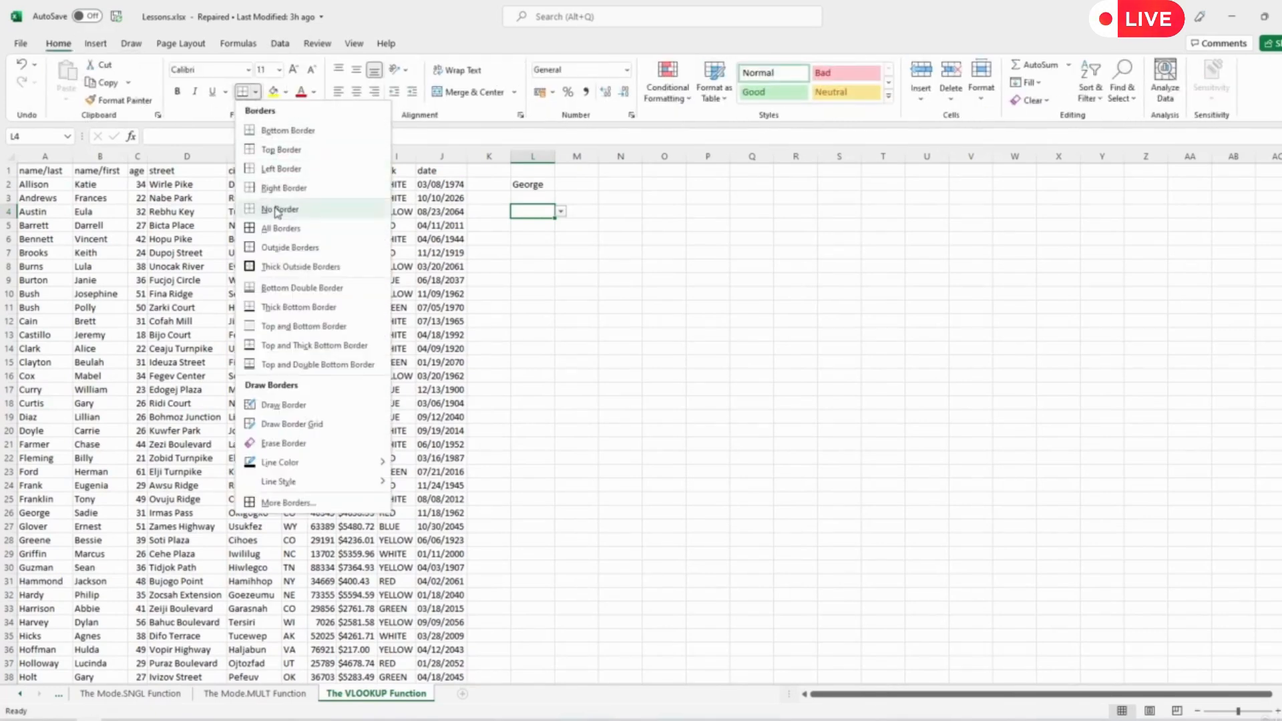
pyautogui.click(274, 248)
pyautogui.click(577, 278)
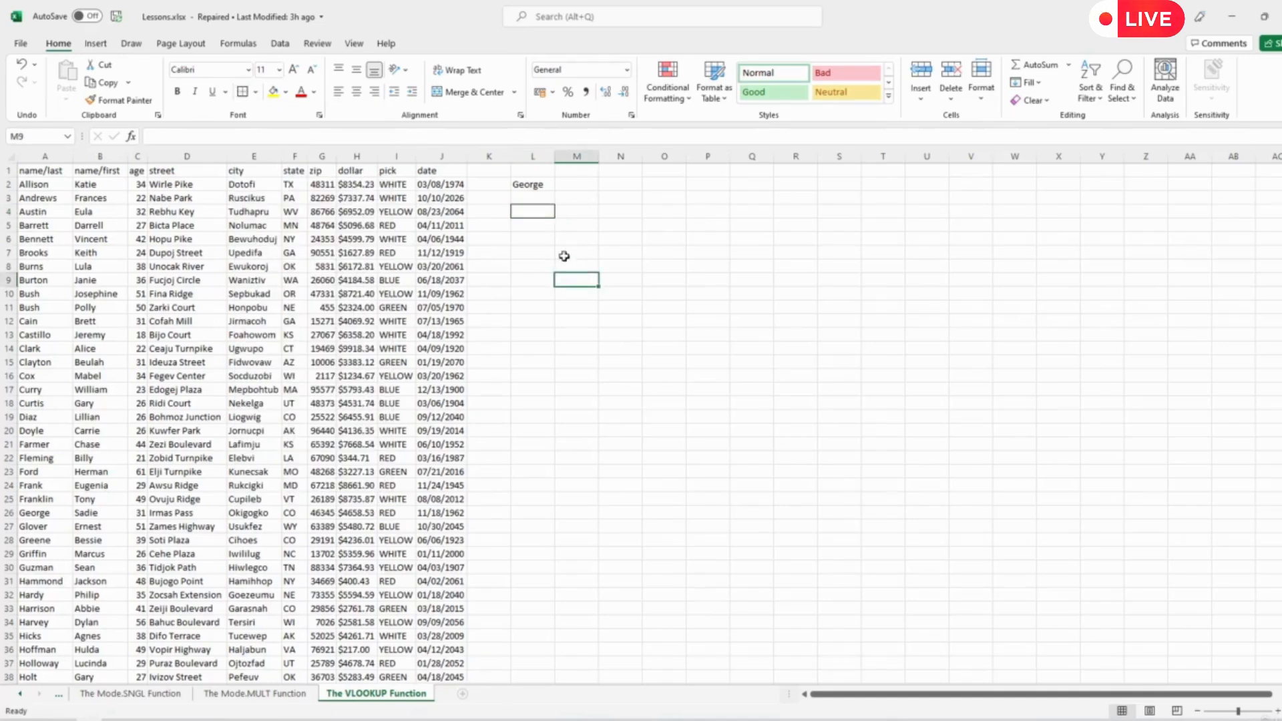
pyautogui.click(543, 216)
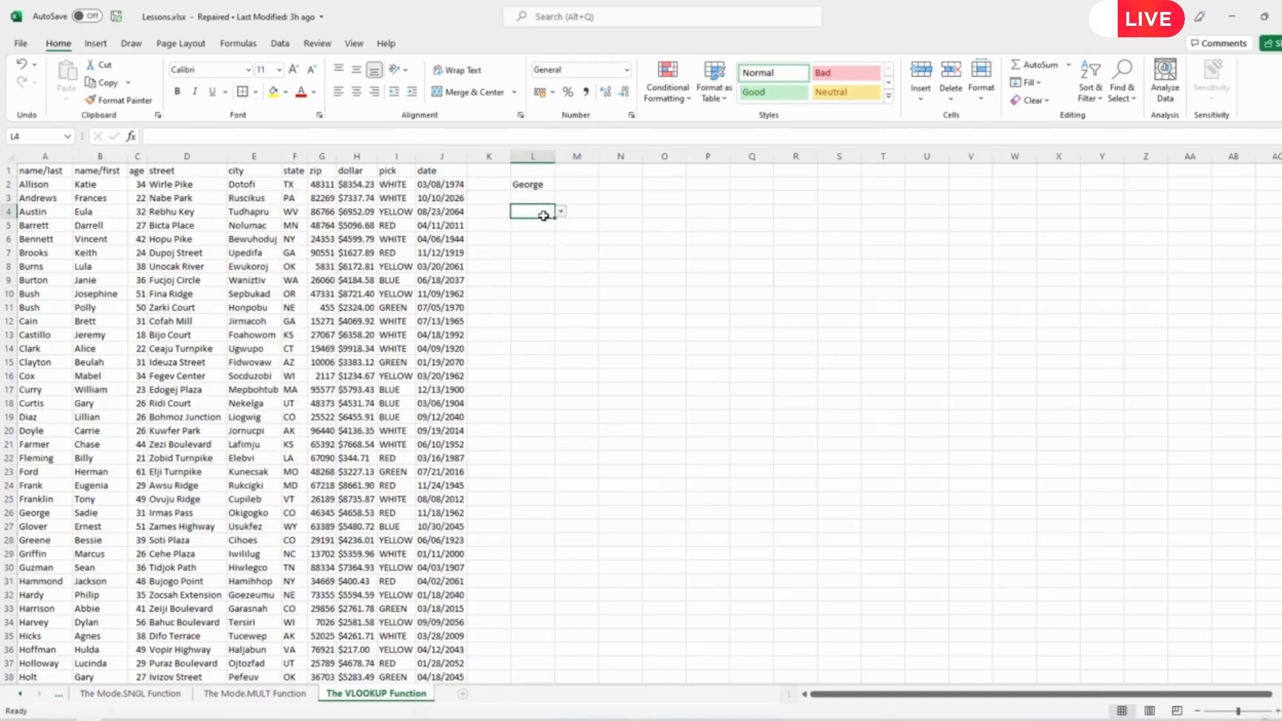
# - Enter a VLOOKUP formula in N4 with lookup value L4, table array A2:J101, column index 2 and FALSE for an exact match
pyautogui.click(602, 210)
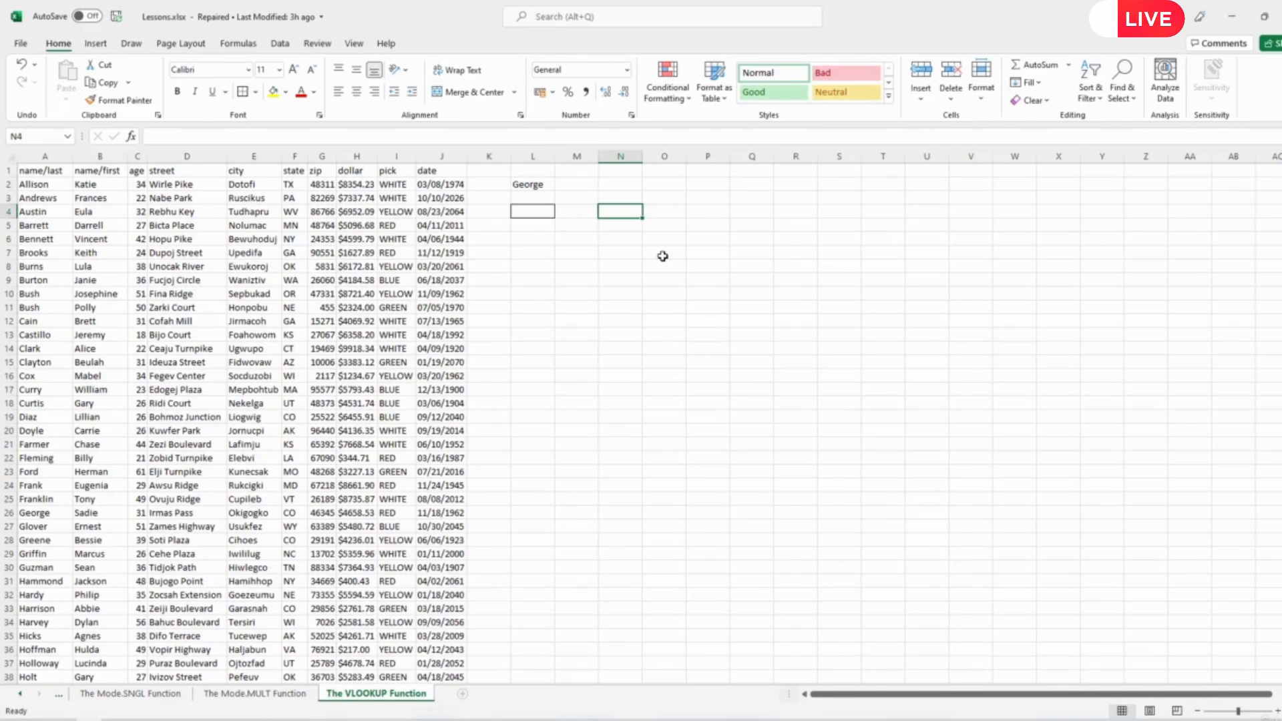
pyautogui.write('=')
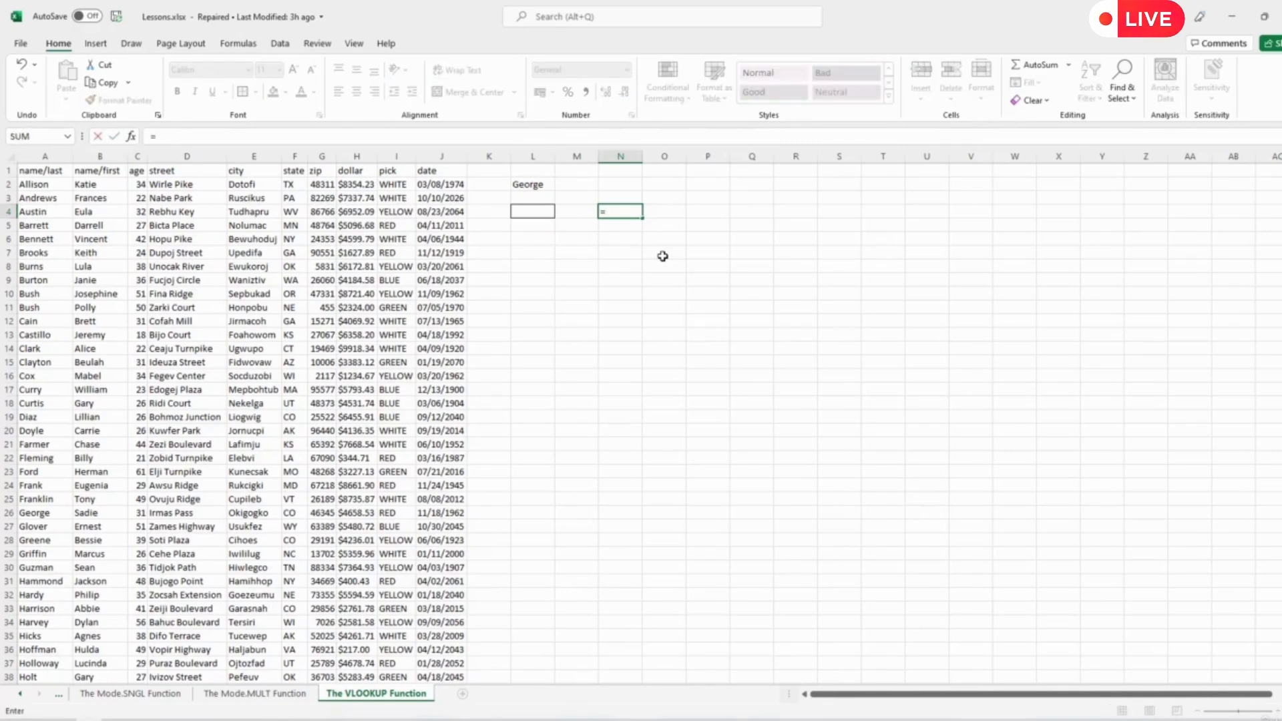
pyautogui.write('vlookup(')
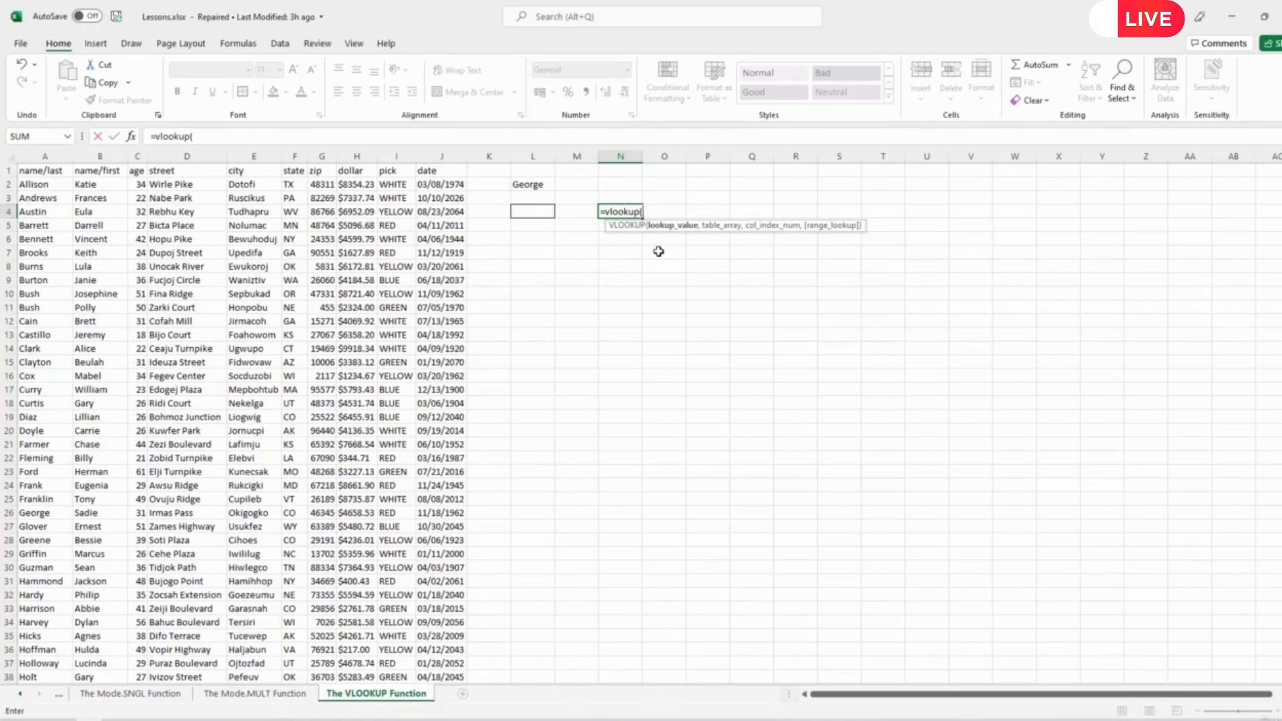
pyautogui.click(525, 212)
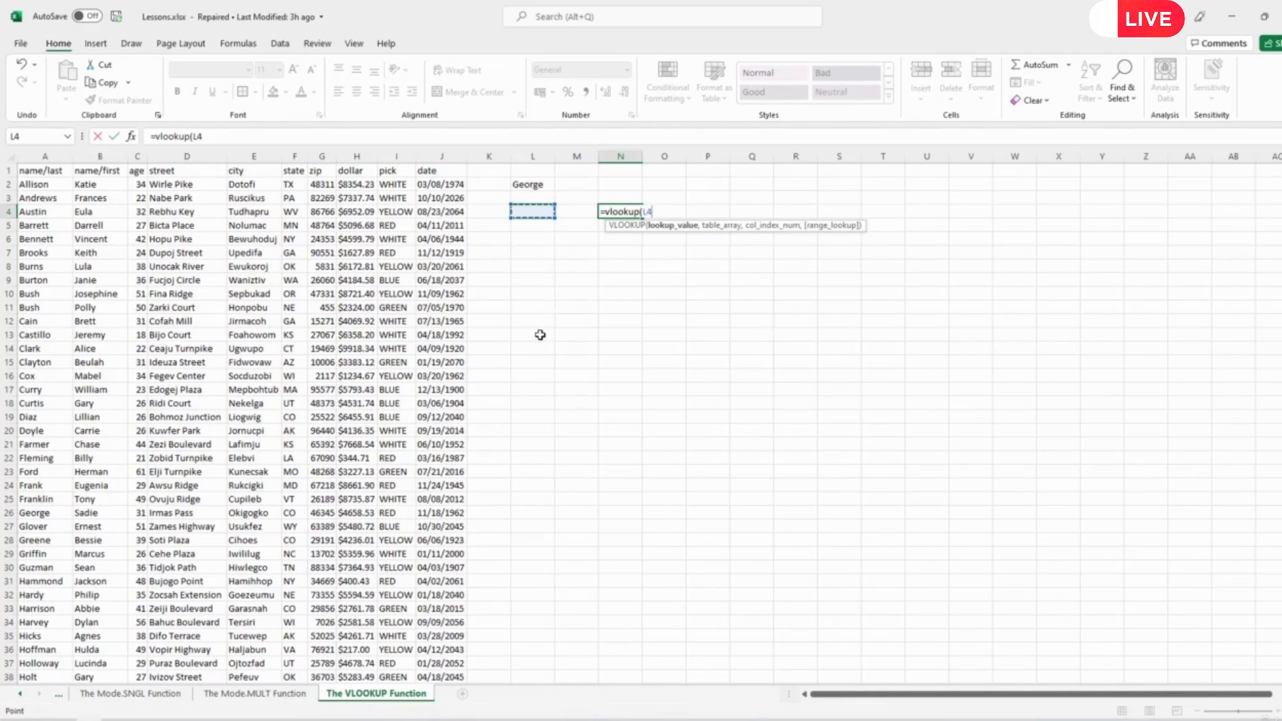
pyautogui.write(',')
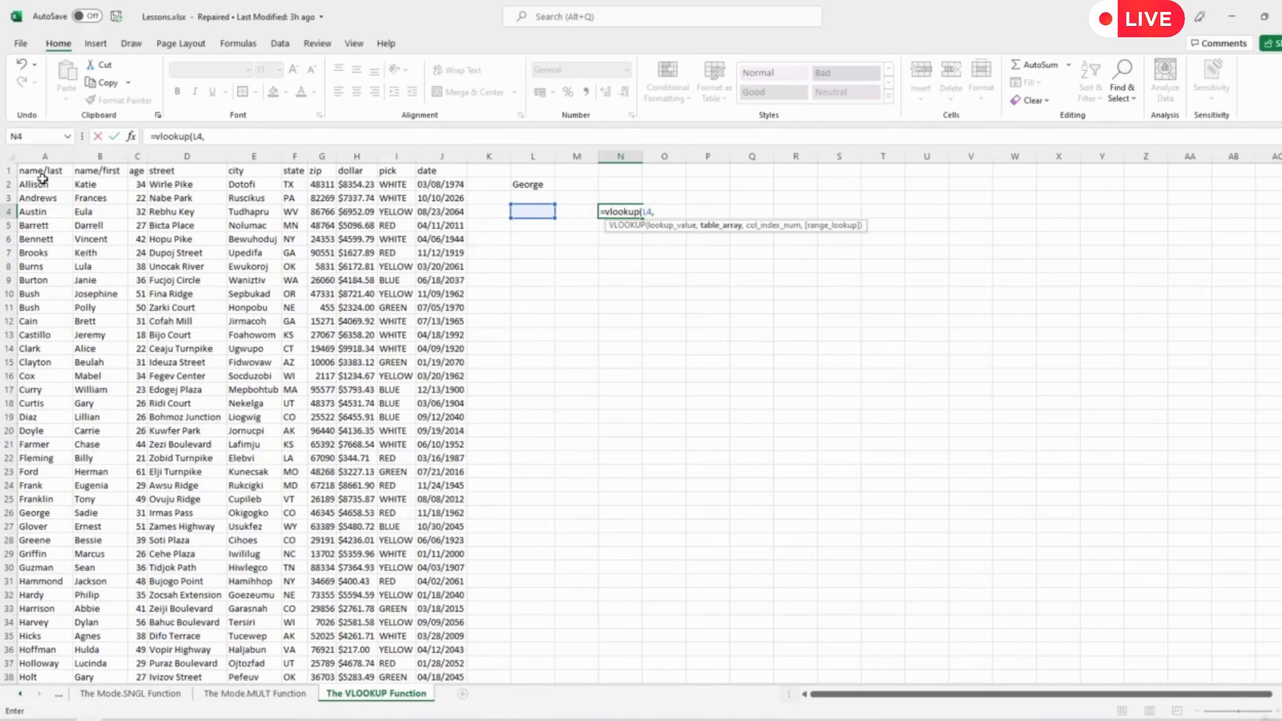
pyautogui.moveTo(42, 187); pyautogui.dragTo(511, 618)
pyautogui.write(',')
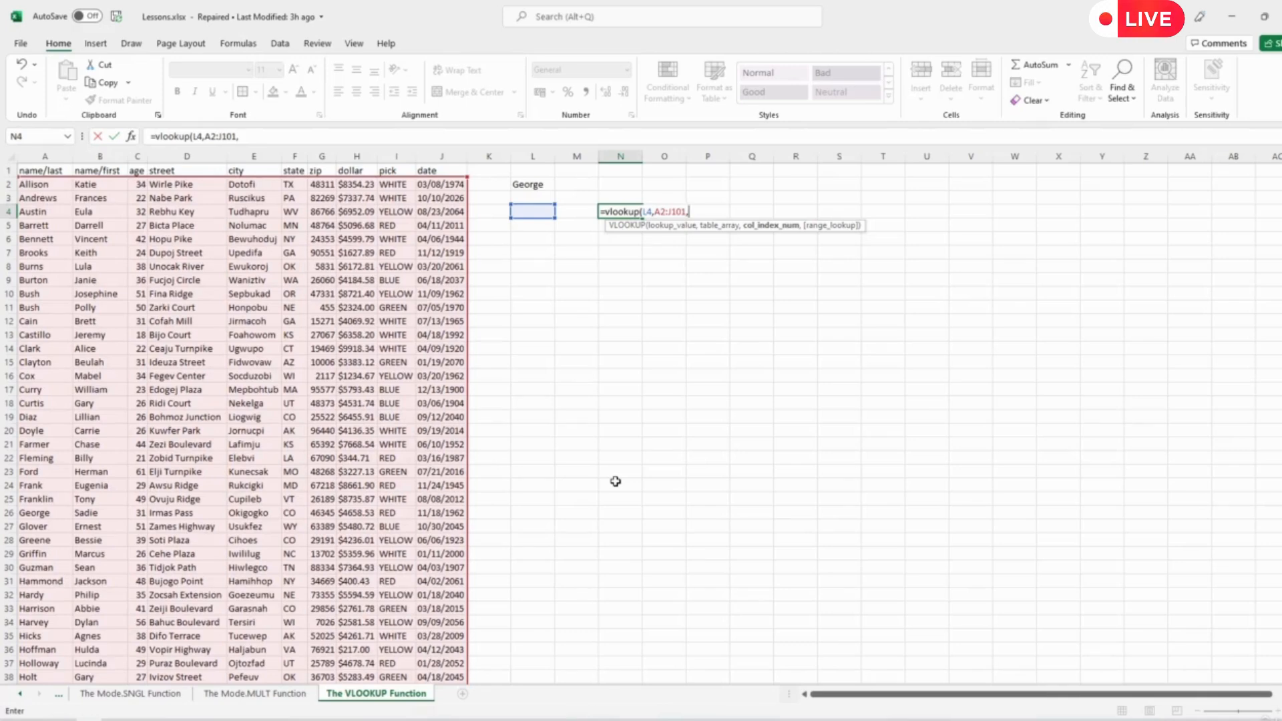
pyautogui.write('2,')
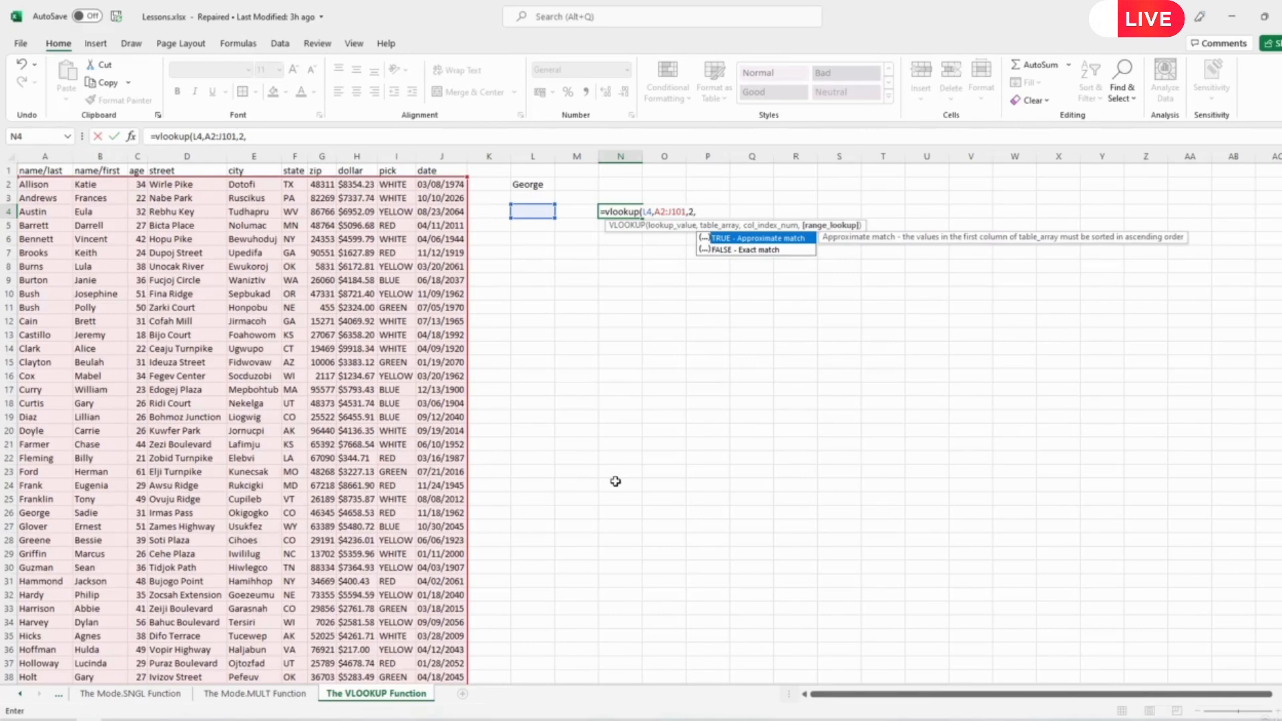
pyautogui.write('FALSE)')
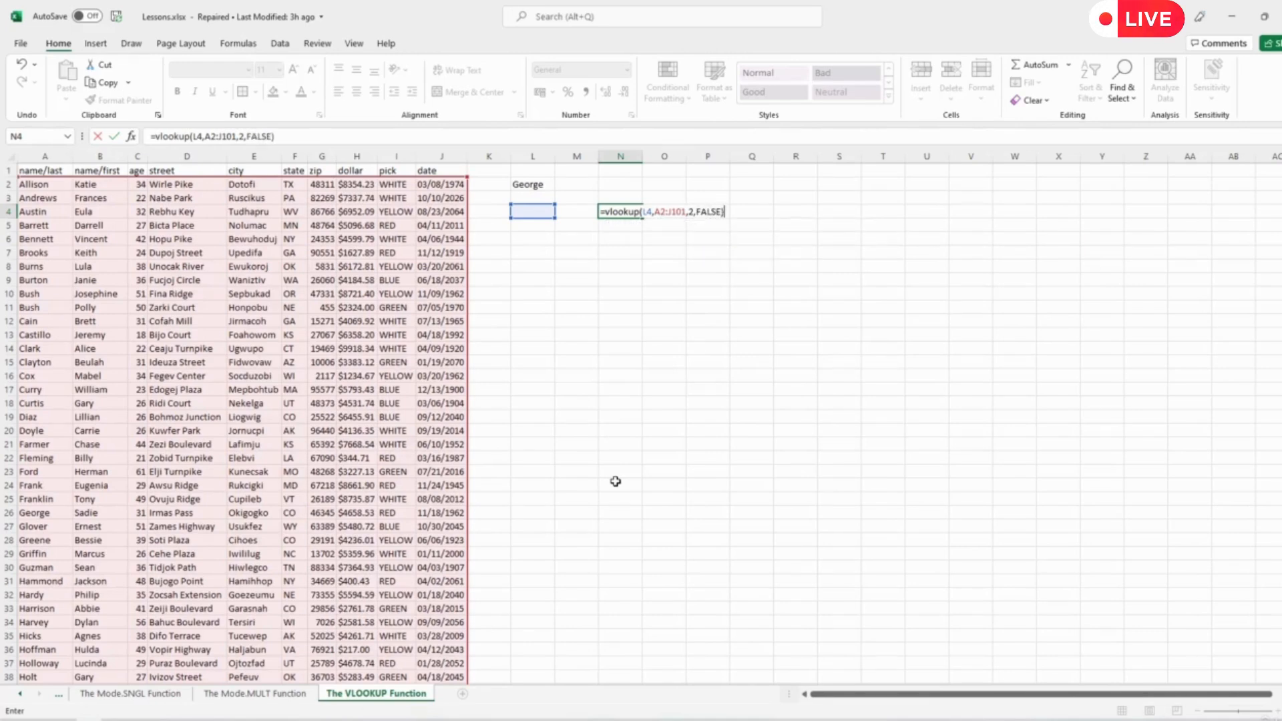
pyautogui.press('Return')
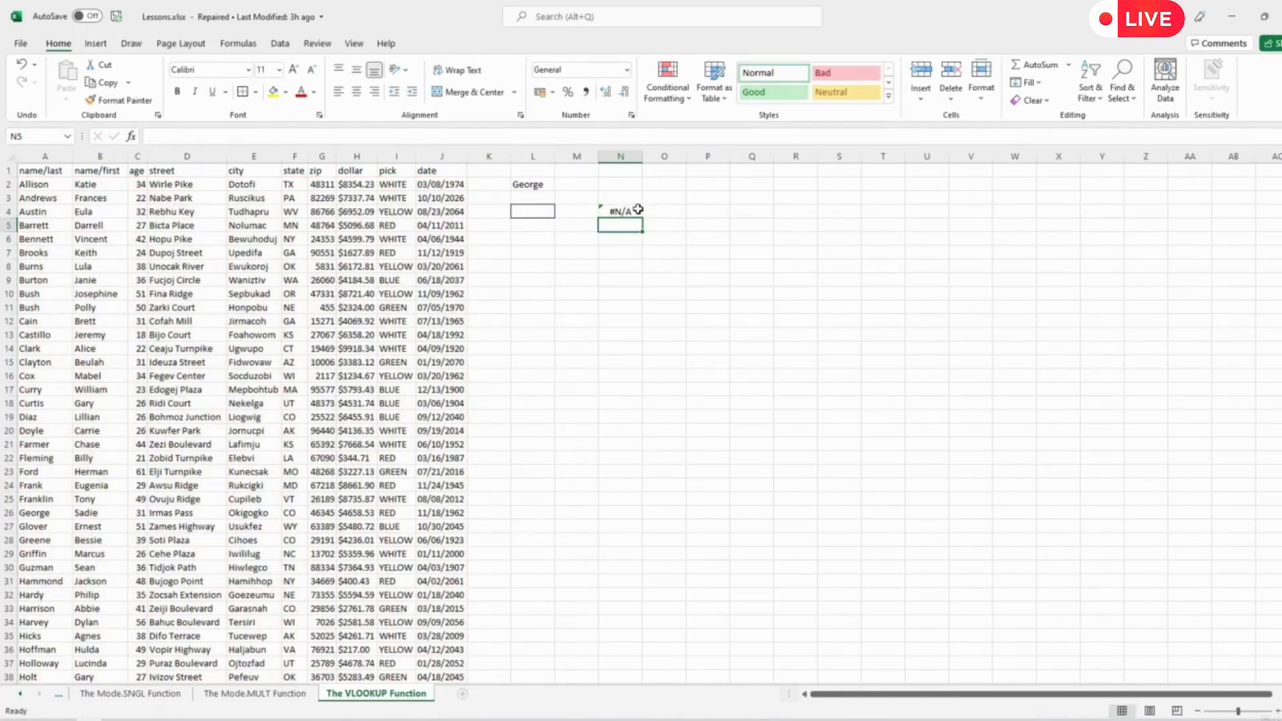
# - Choose the last name from A9 in the L4 dropdown list to test the lookup
pyautogui.click(538, 211)
pyautogui.click(561, 212)
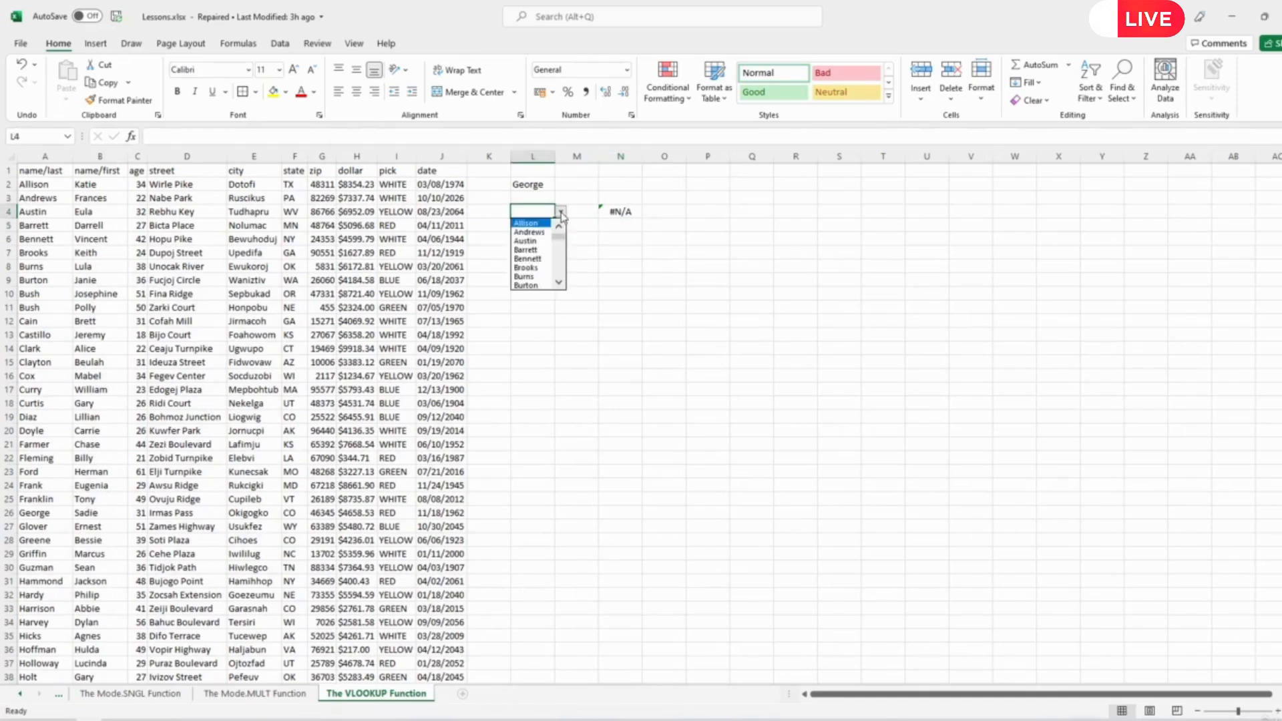
pyautogui.click(532, 285)
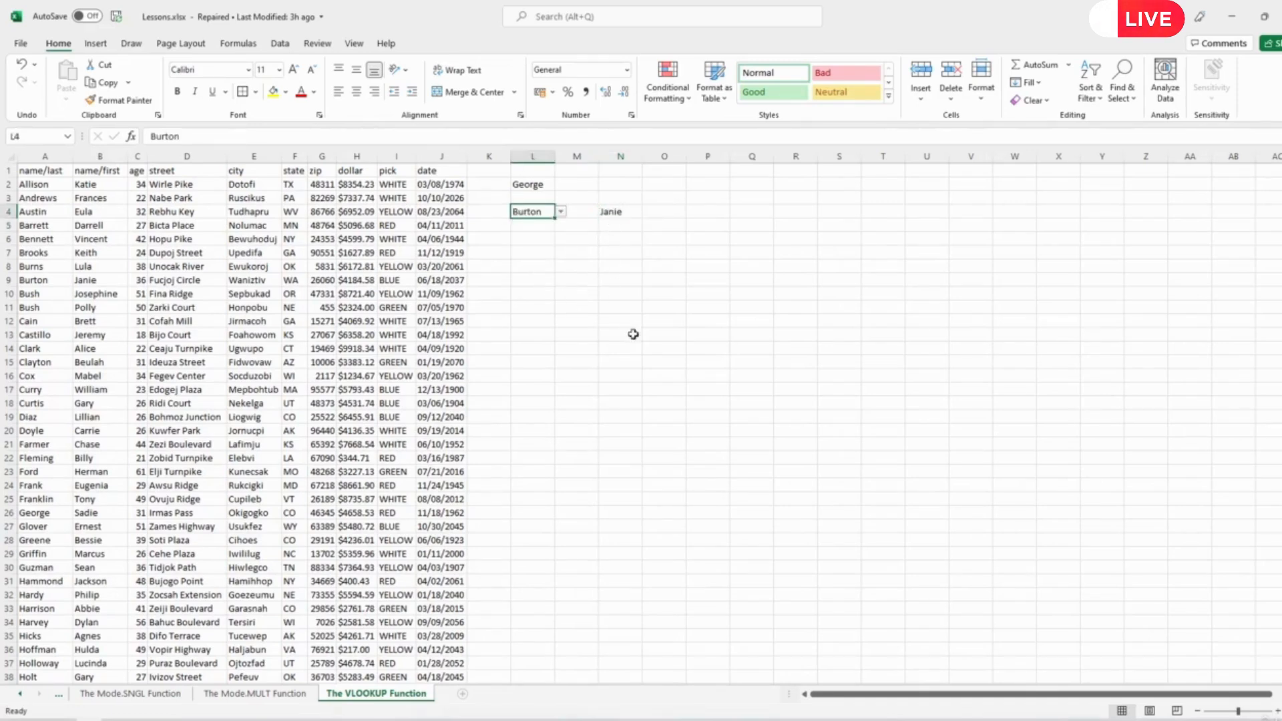
# - Choose the last name from A89 in the L4 dropdown list
pyautogui.click(563, 213)
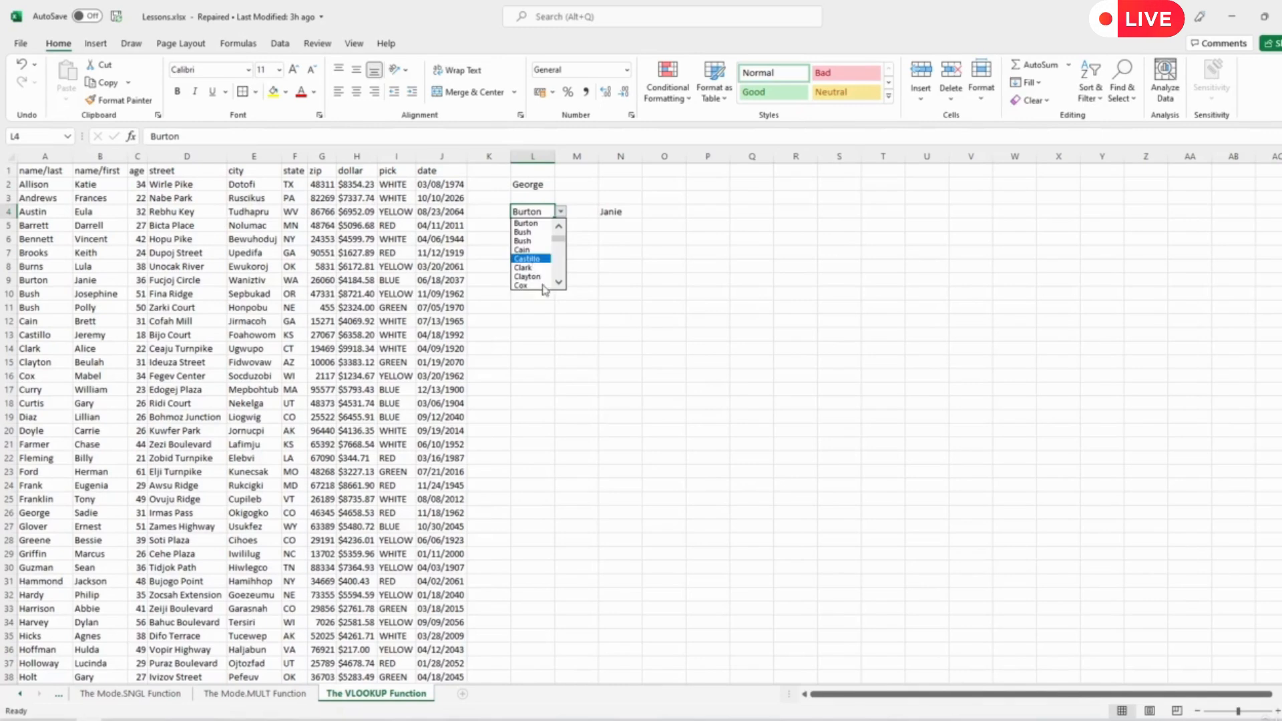
pyautogui.scroll(-20, 534, 262)
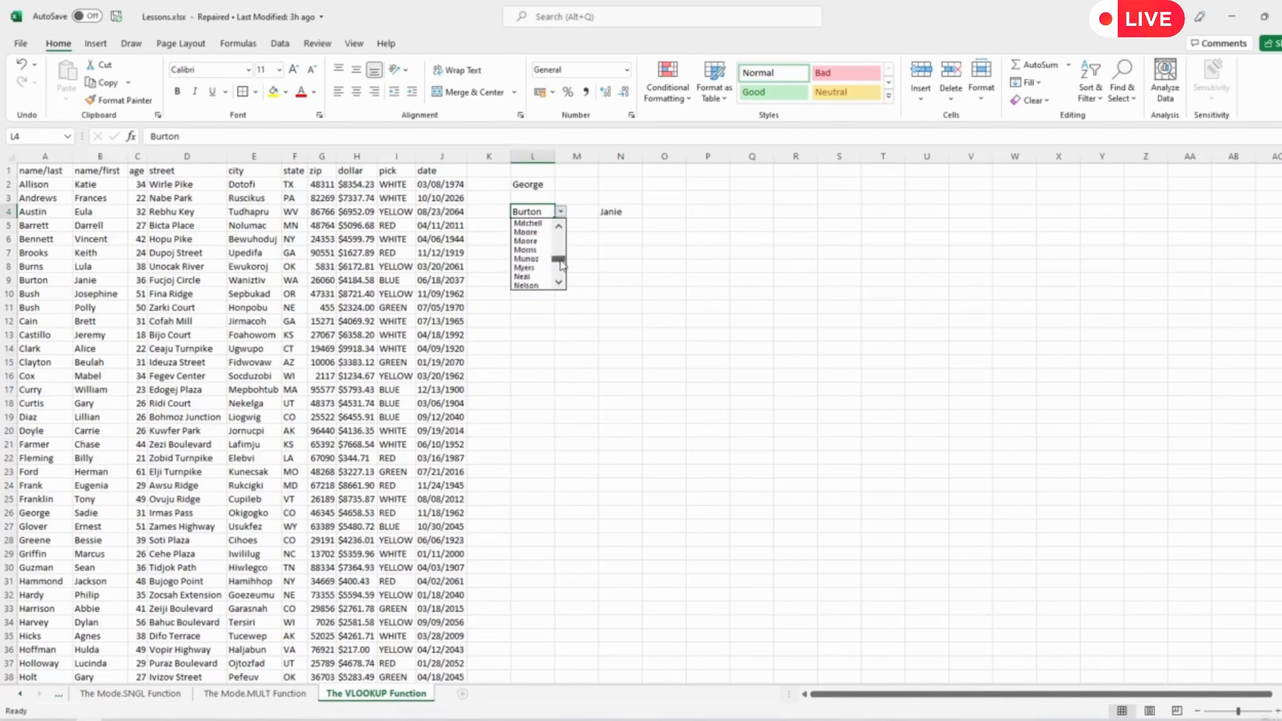
pyautogui.click(536, 273)
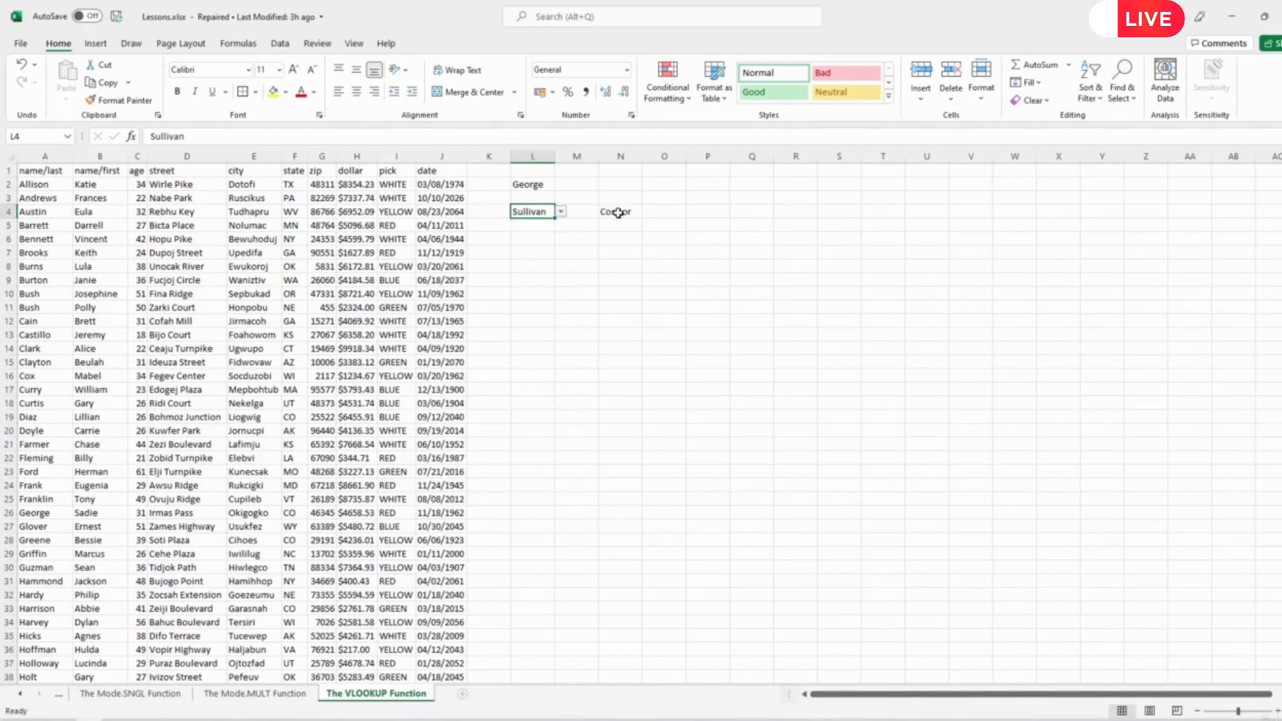
# - Check the first name returned in N4 against the record in row 89, and review the N4 formula
pyautogui.scroll(-5, 118, 526)
pyautogui.scroll(-15, 119, 526)
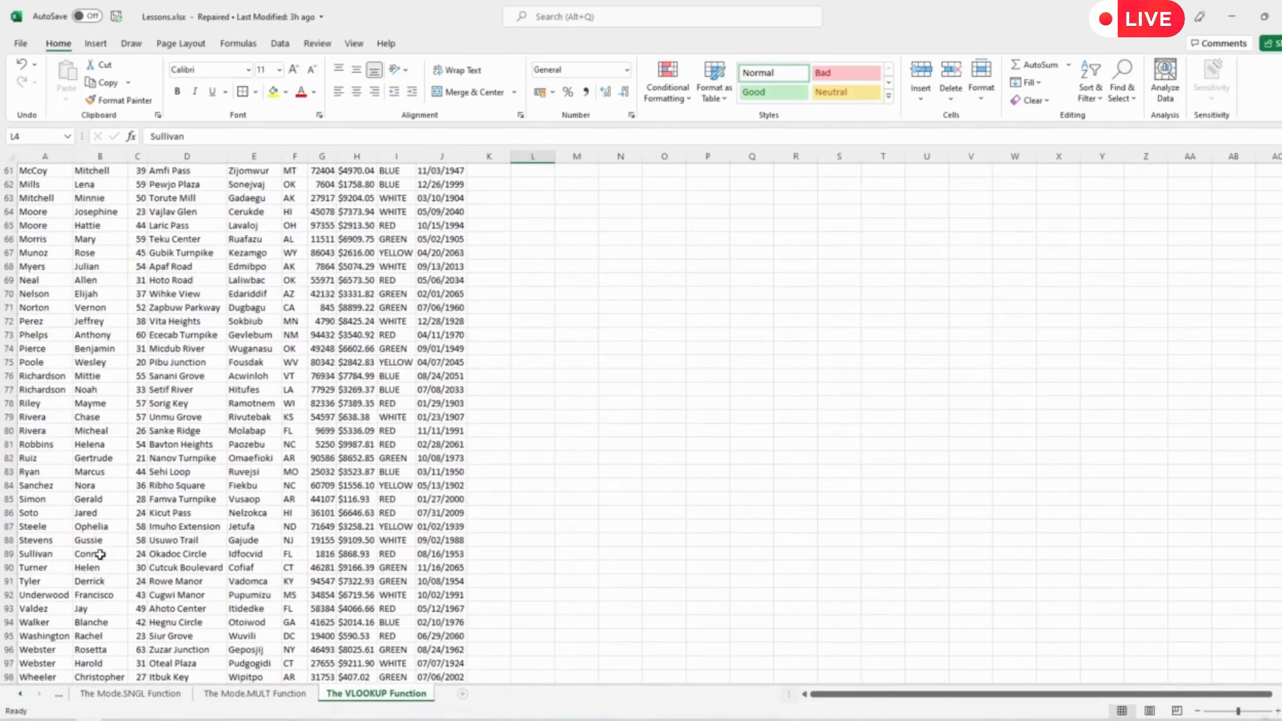
pyautogui.click(100, 553)
pyautogui.click(36, 554)
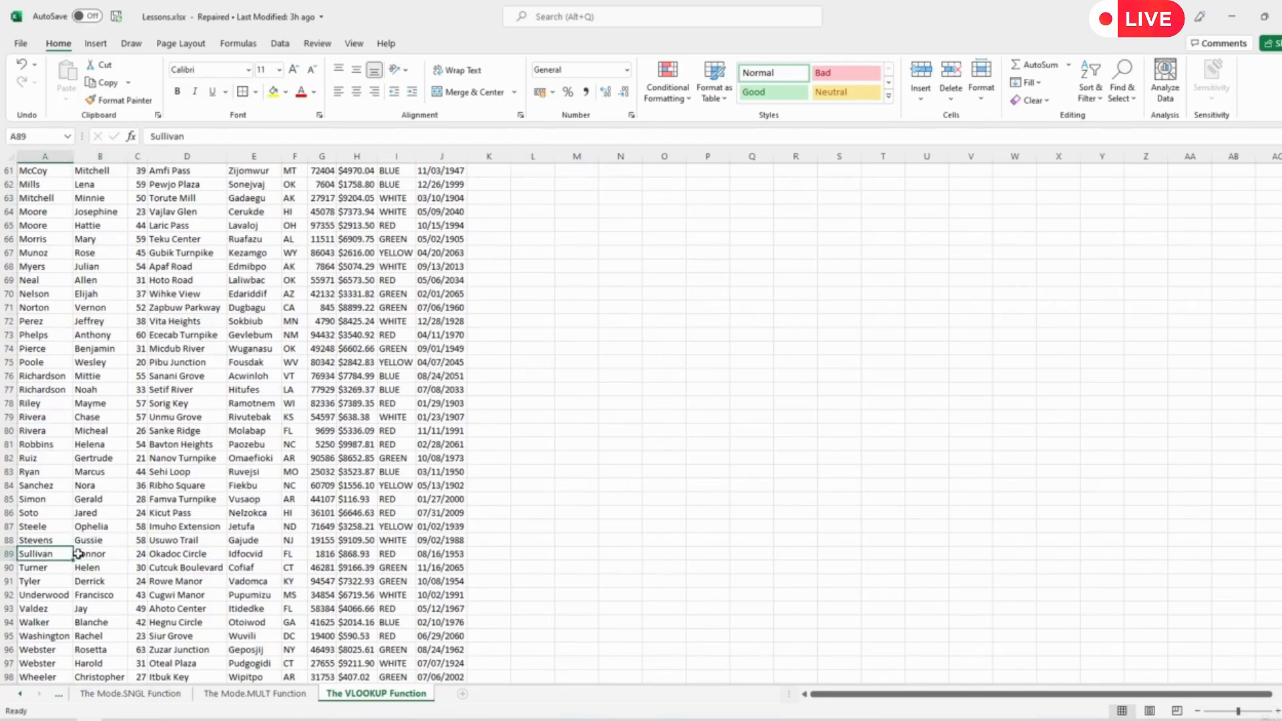
pyautogui.click(100, 553)
pyautogui.scroll(7, 568, 469)
pyautogui.scroll(13, 568, 469)
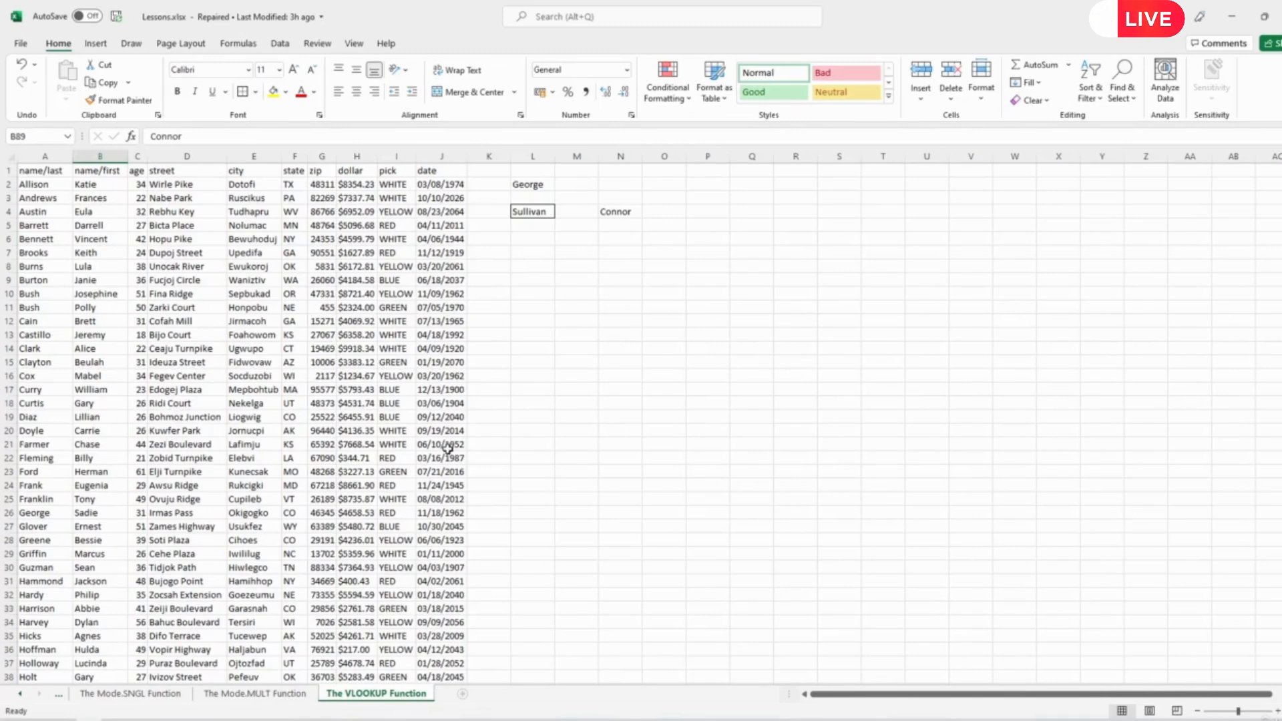
pyautogui.click(620, 210)
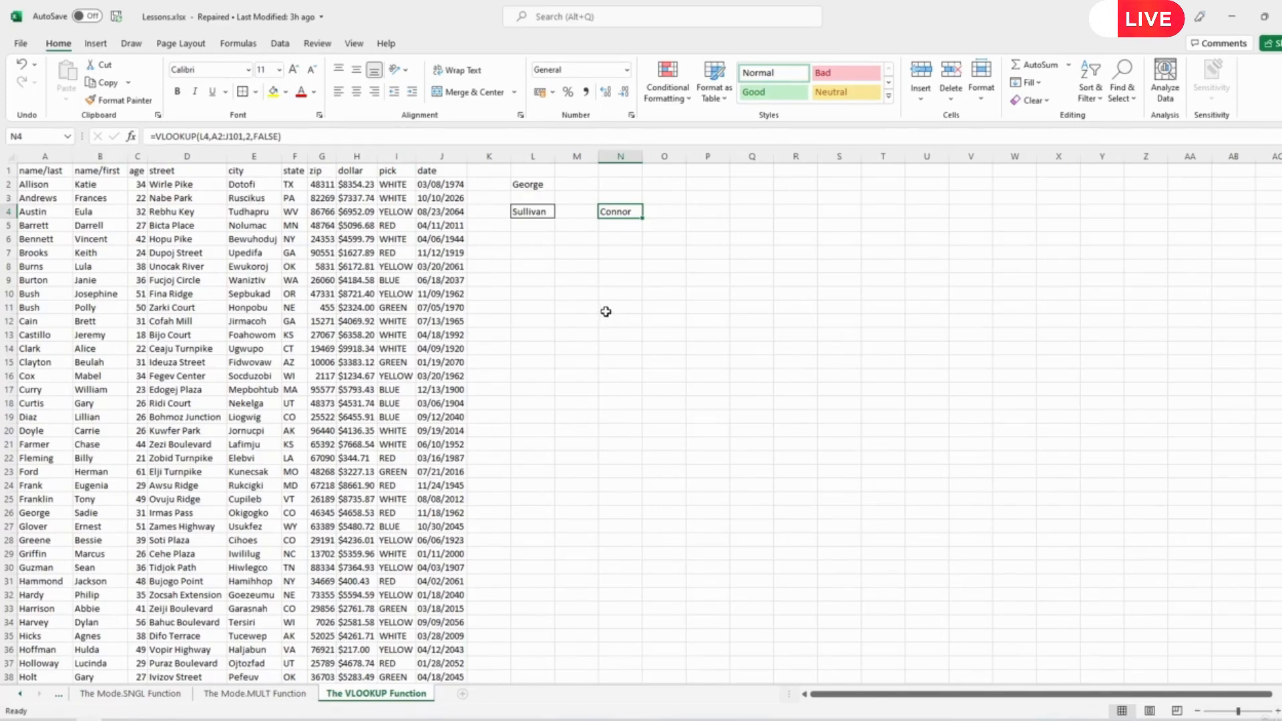
# - Name the data range A2:J101 person_db
pyautogui.click(543, 295)
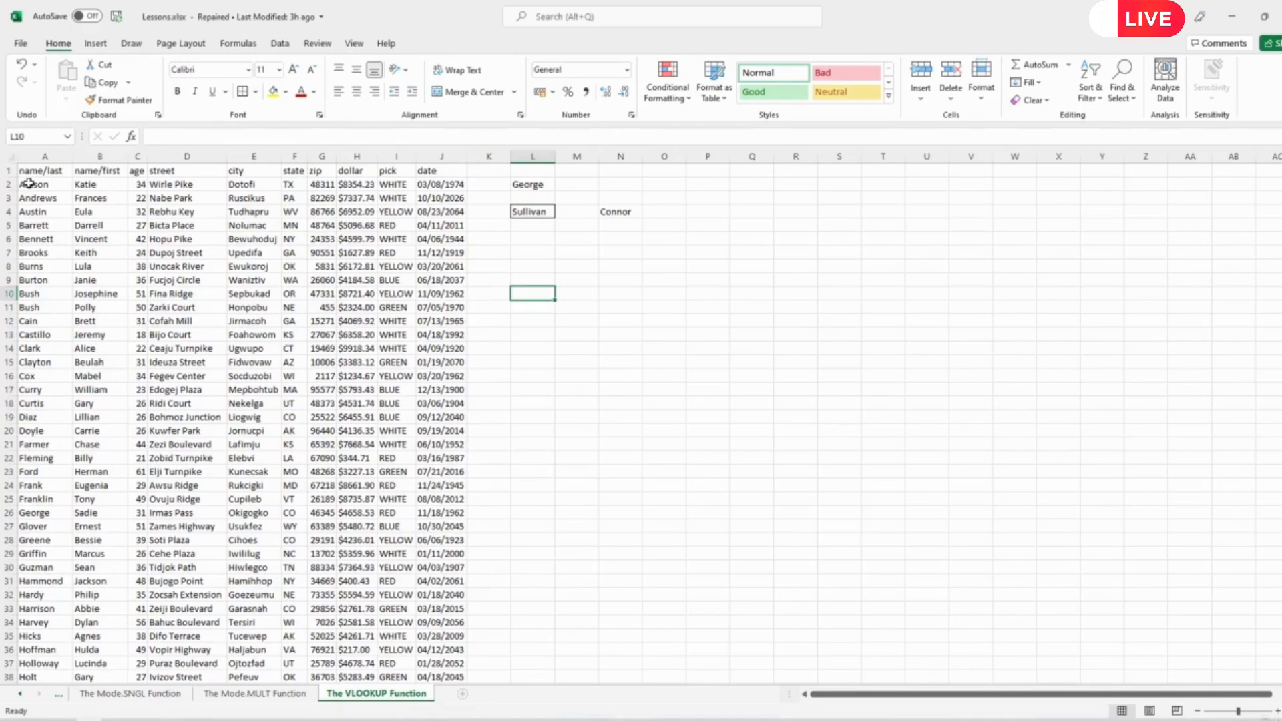
pyautogui.moveTo(29, 182); pyautogui.dragTo(440, 650)
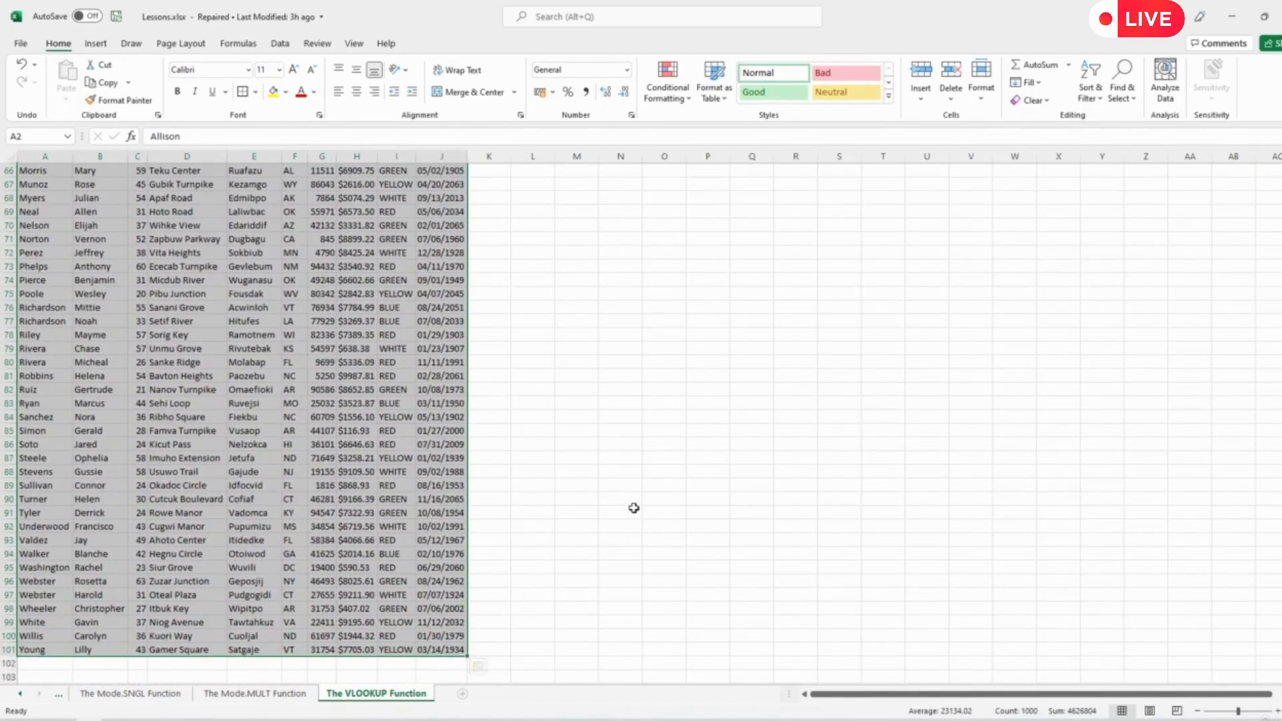
pyautogui.scroll(20, 627, 509)
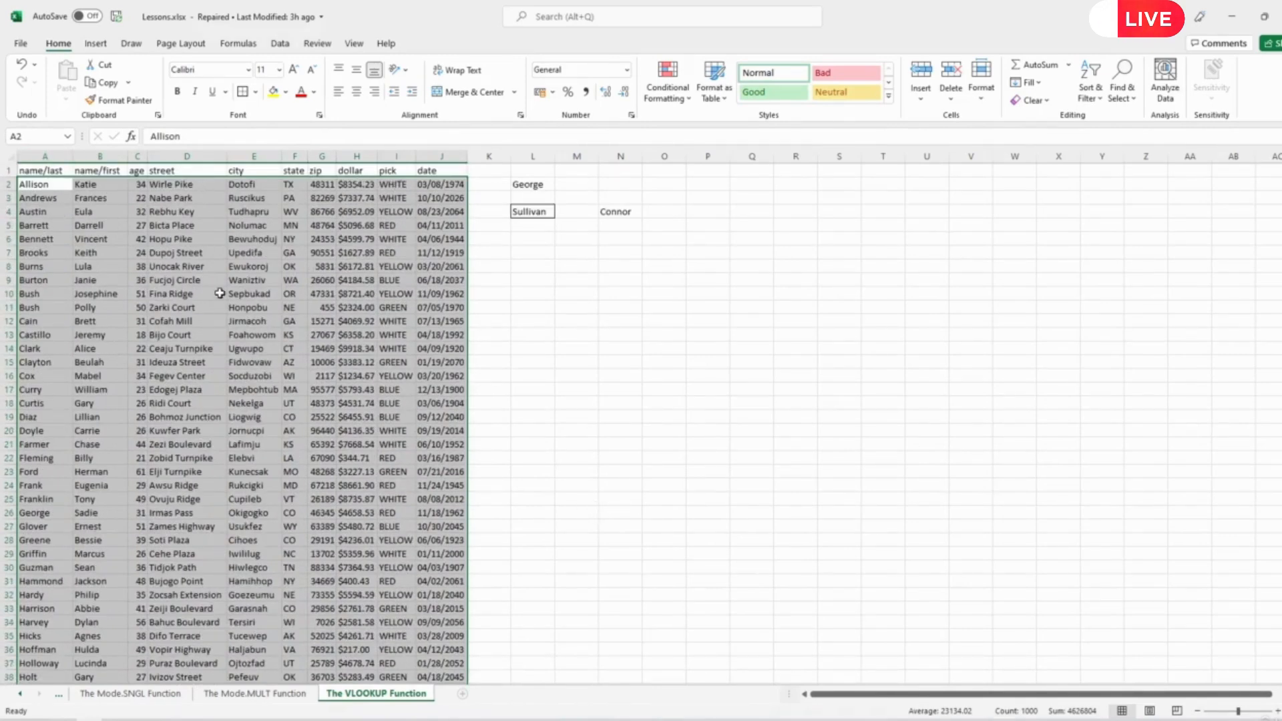
pyautogui.click(23, 135)
pyautogui.write('person')
pyautogui.write(' data')
pyautogui.press('Return')
pyautogui.click(534, 280)
# - Replace the table array A2:J101 in the N4 VLOOKUP formula with the named range person_db
pyautogui.click(620, 210)
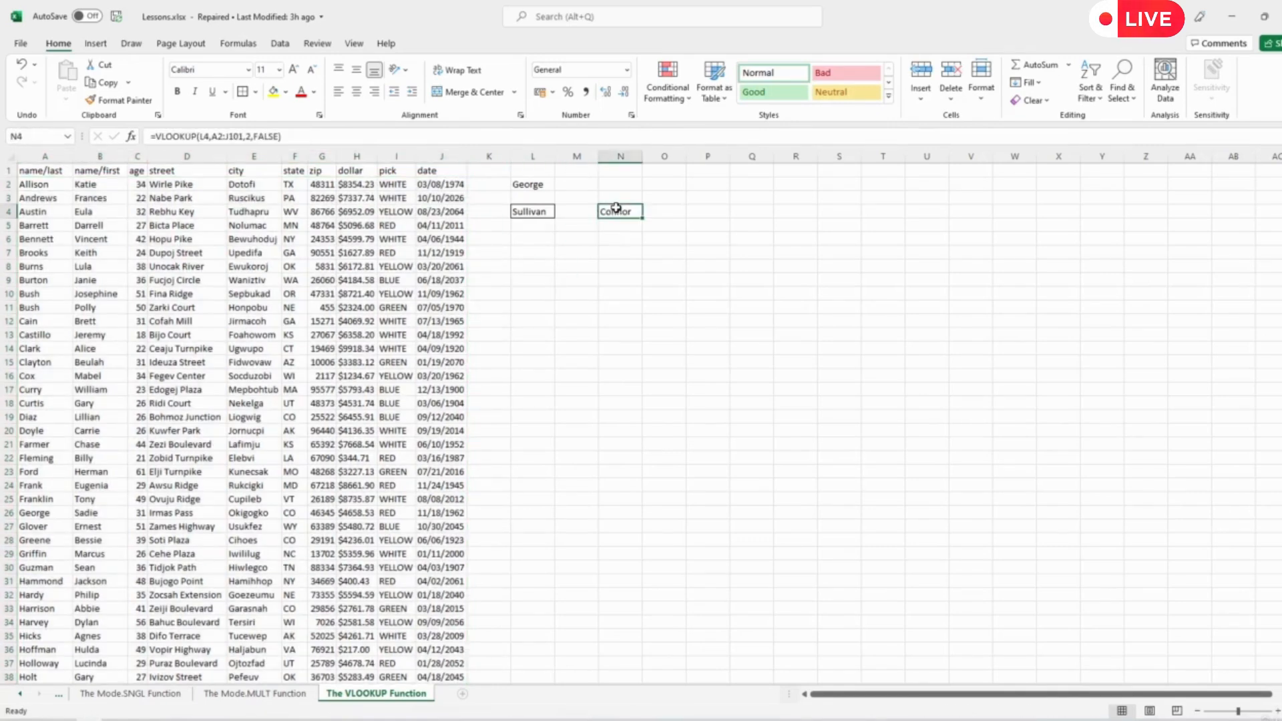
pyautogui.click(238, 137)
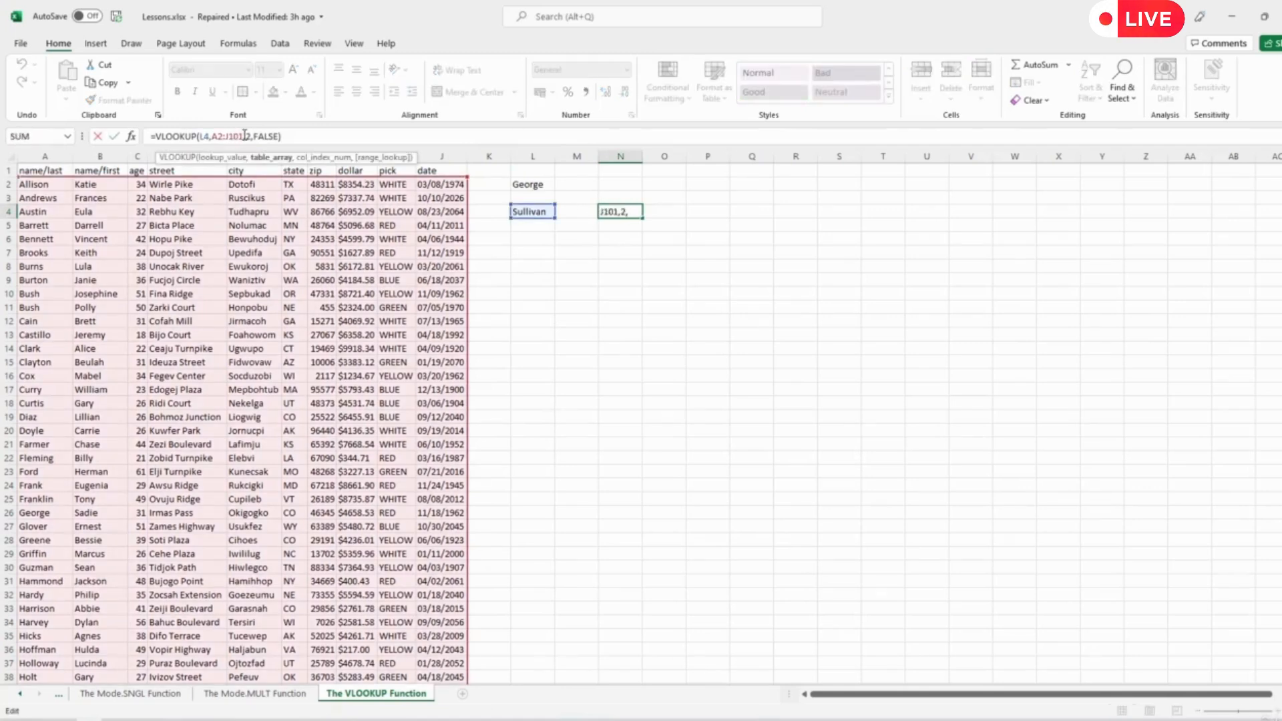
pyautogui.moveTo(244, 137); pyautogui.dragTo(209, 136)
pyautogui.write('pers')
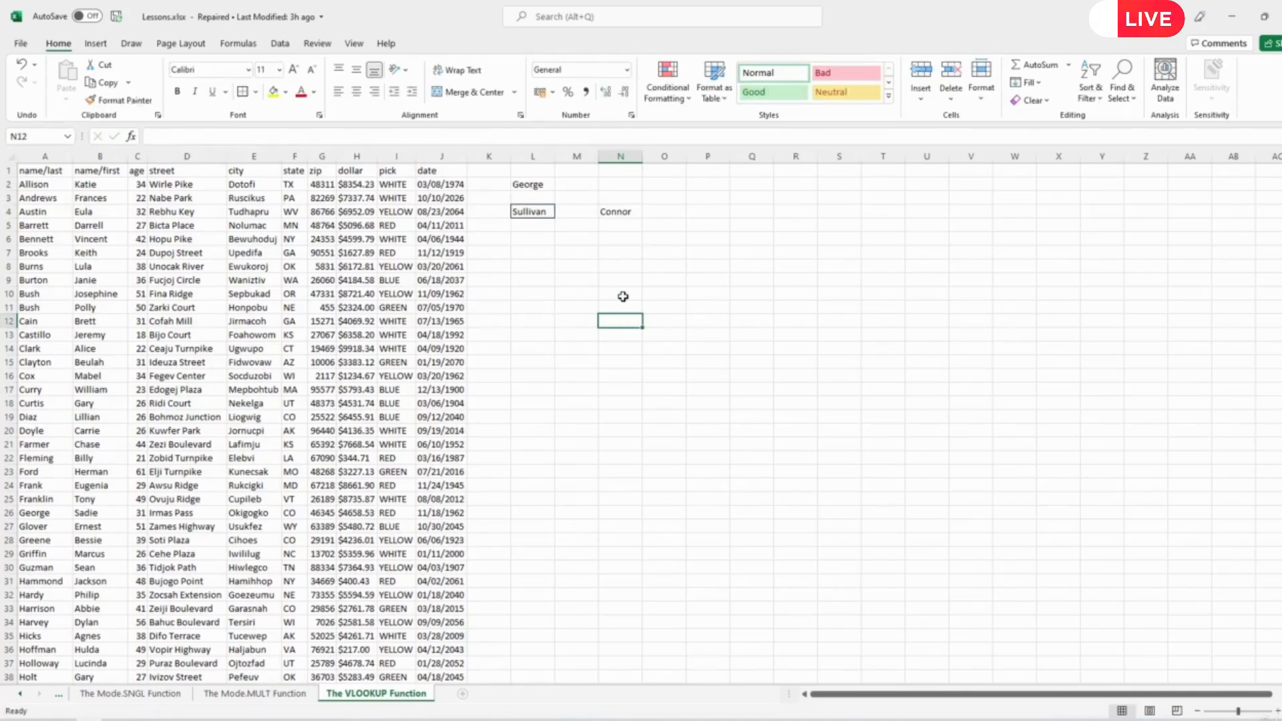
pyautogui.click(620, 211)
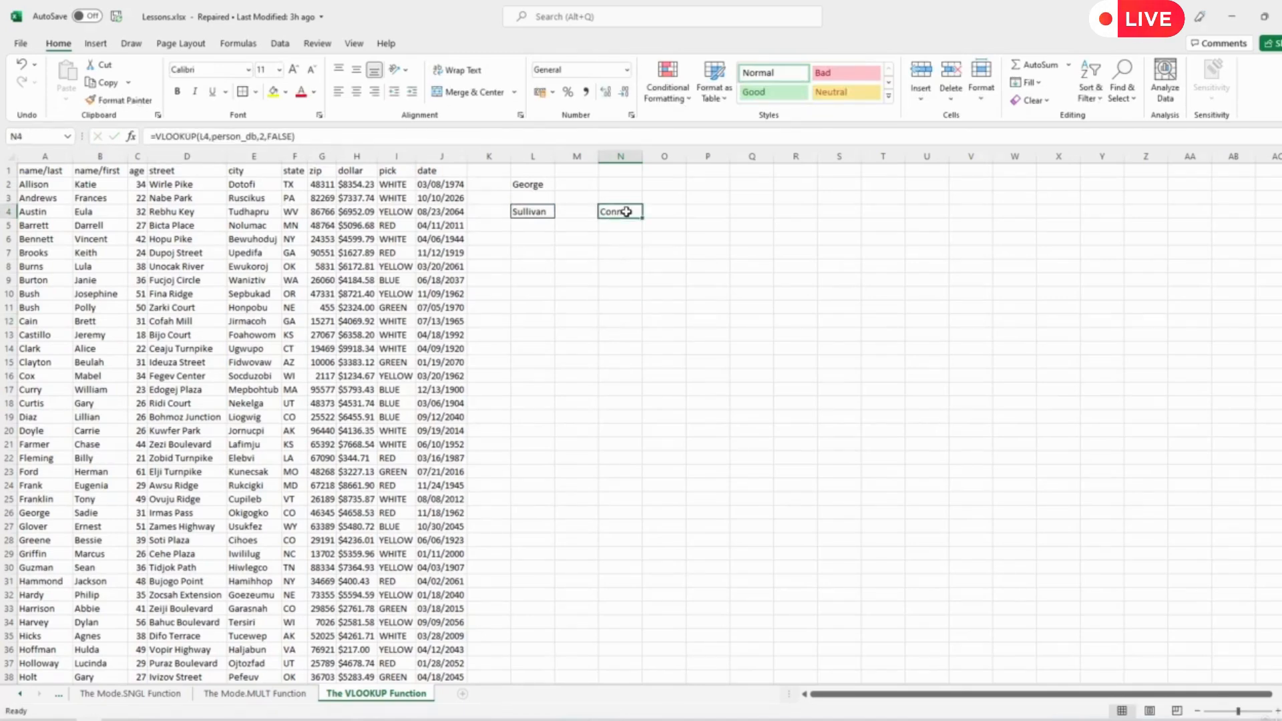
# - Review the lookup value in L4, the VLOOKUP formula in N4 and the last names in the first column of the data
pyautogui.click(524, 211)
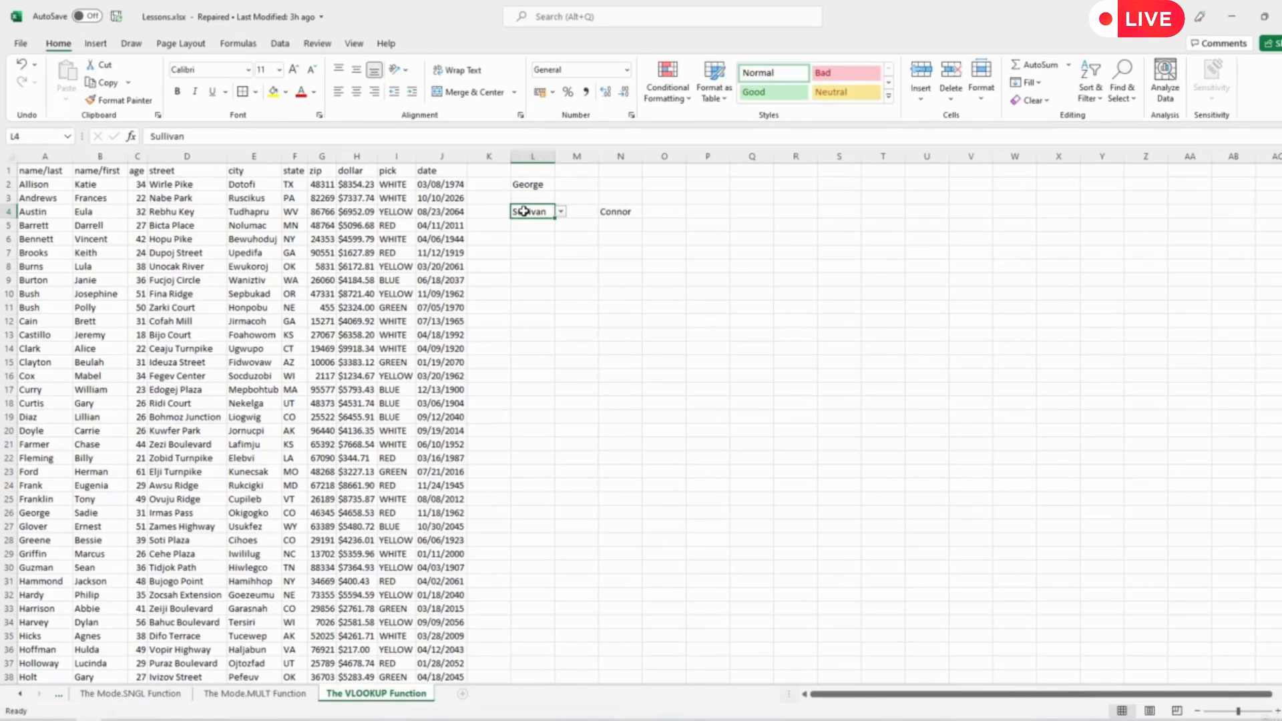
pyautogui.click(612, 272)
pyautogui.click(621, 211)
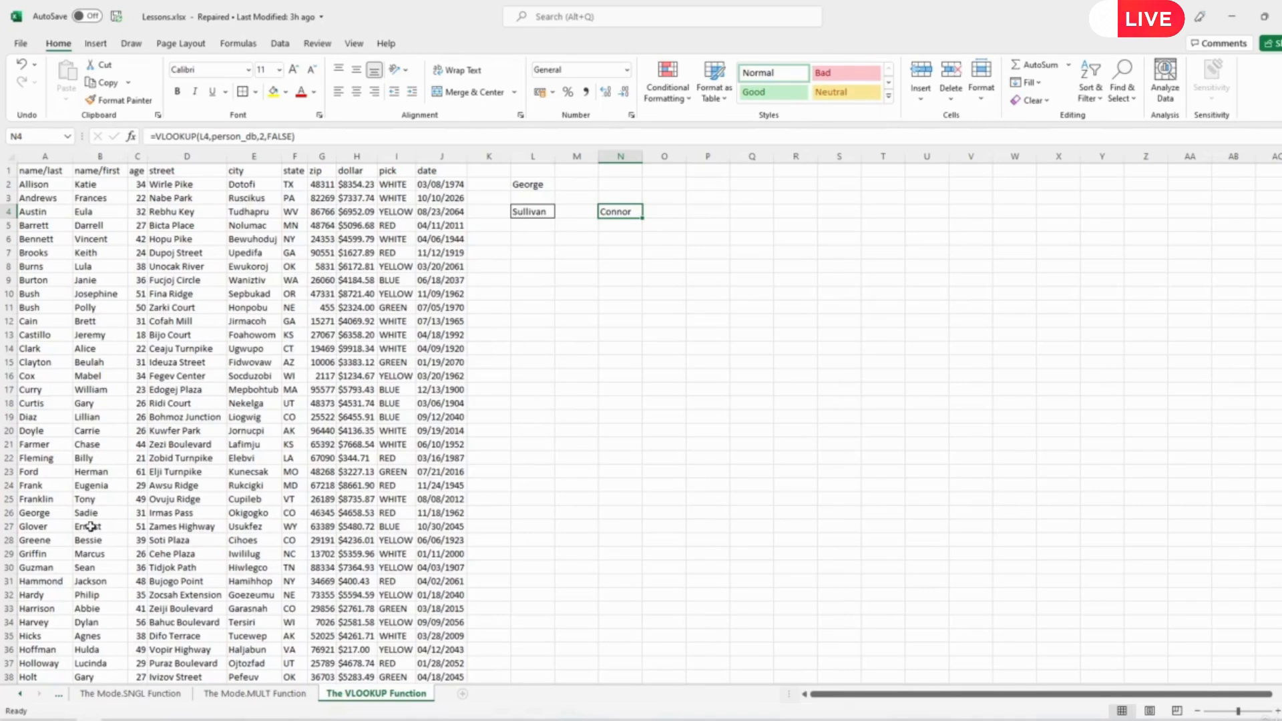
pyautogui.click(538, 209)
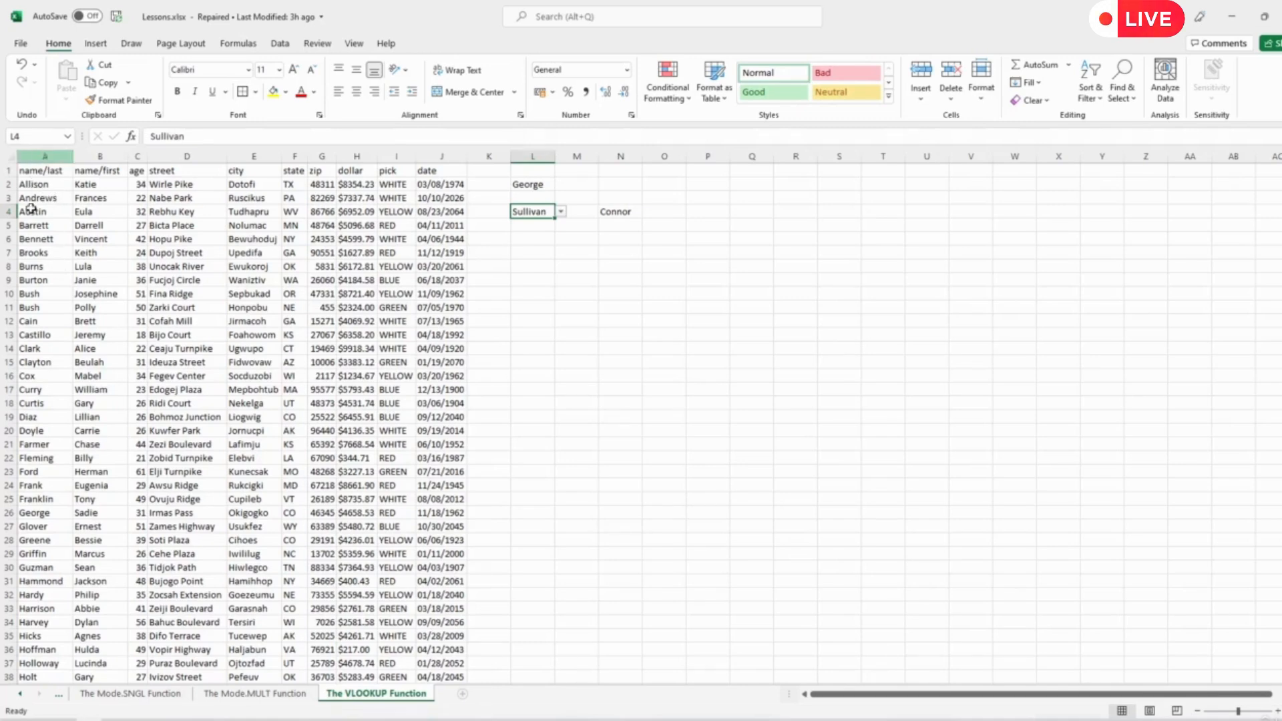
pyautogui.moveTo(41, 181); pyautogui.dragTo(59, 383)
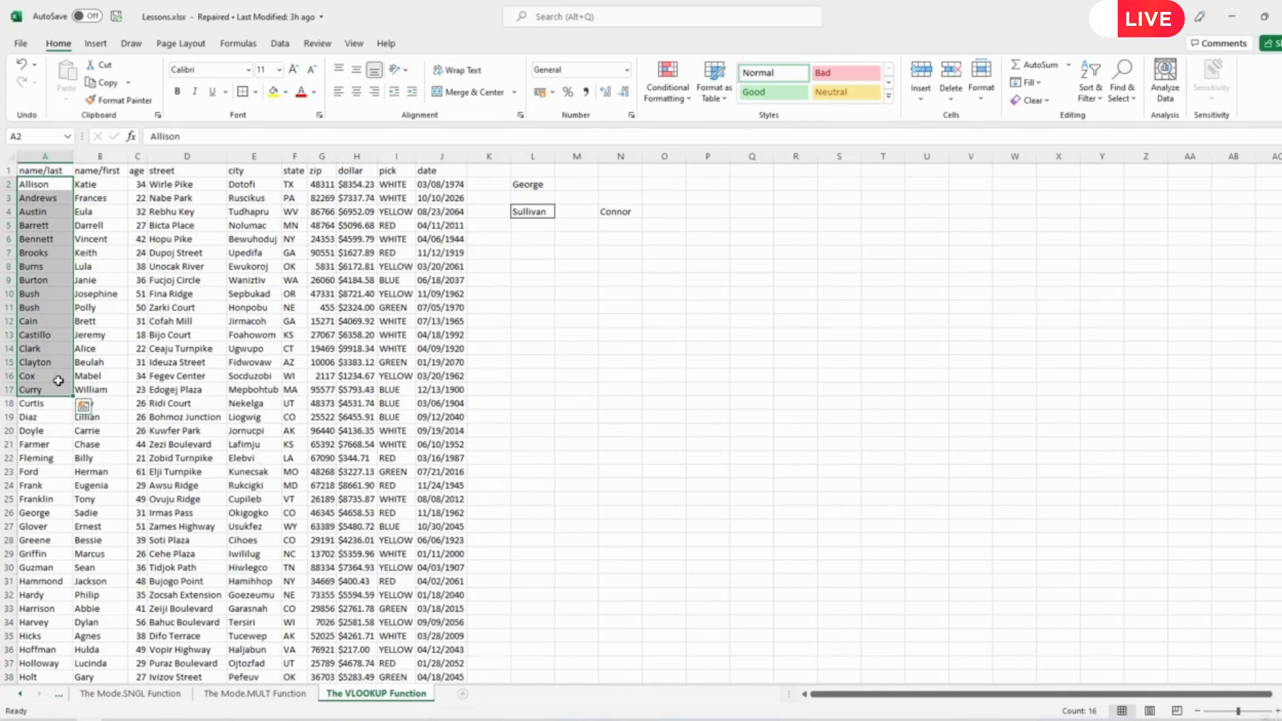
pyautogui.click(596, 307)
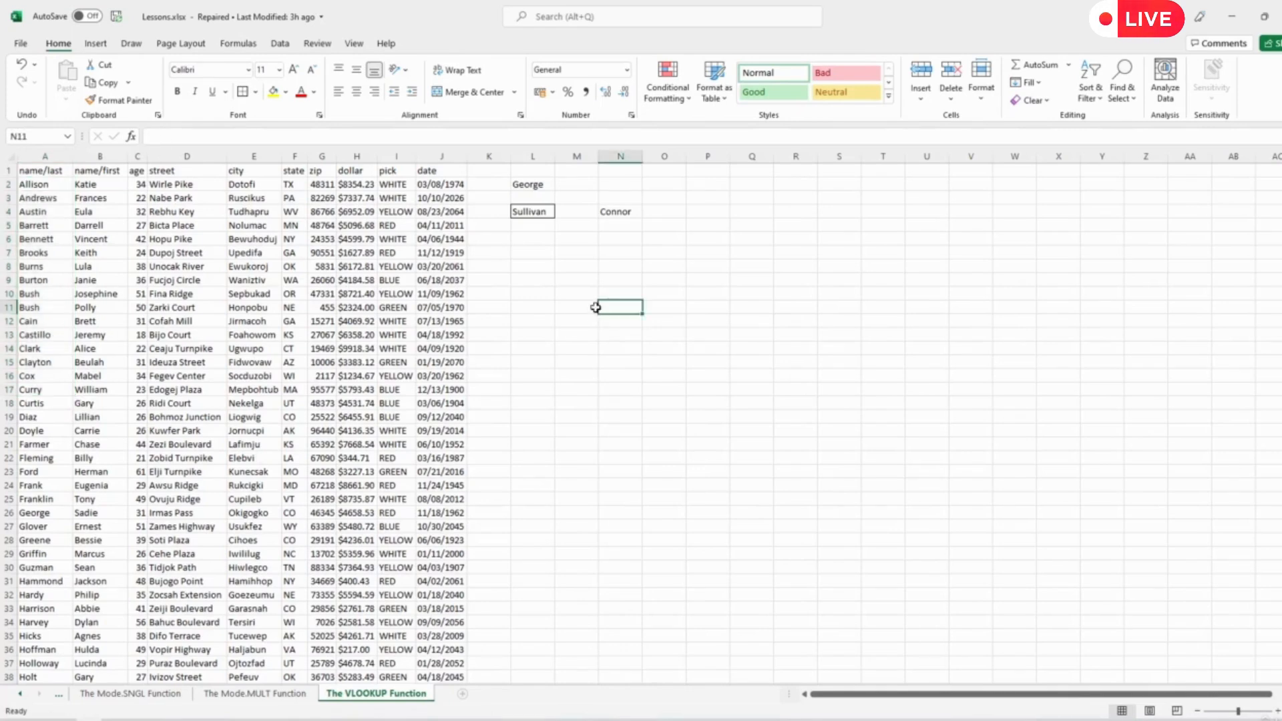